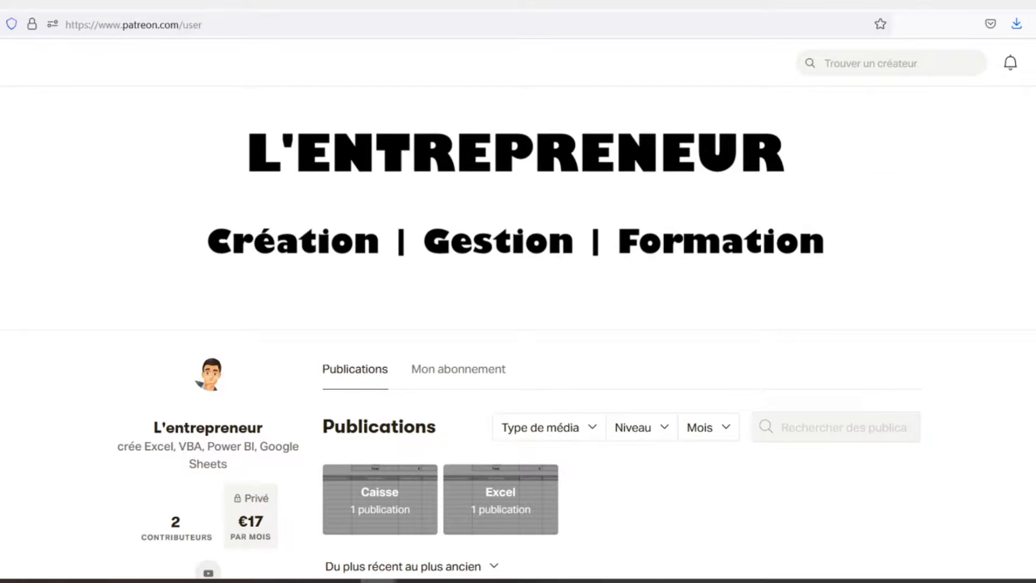
Step: Look through the publications on L'entrepreneur's Patreon page, down past the "Feuilles de caisse" post and its caisse.xlsx attachment
scroll(517, 333, down, 3)
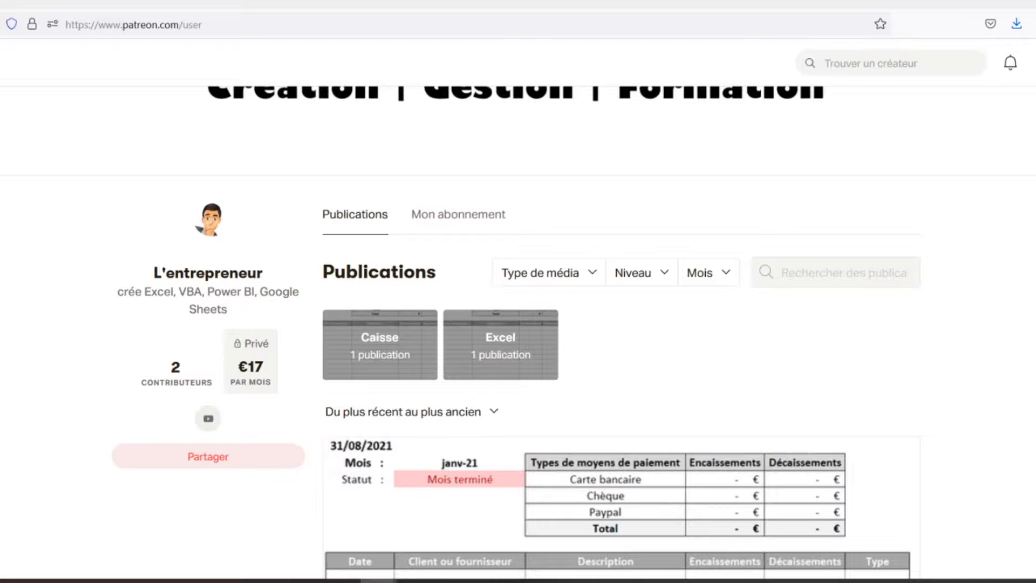
scroll(517, 333, down, 3)
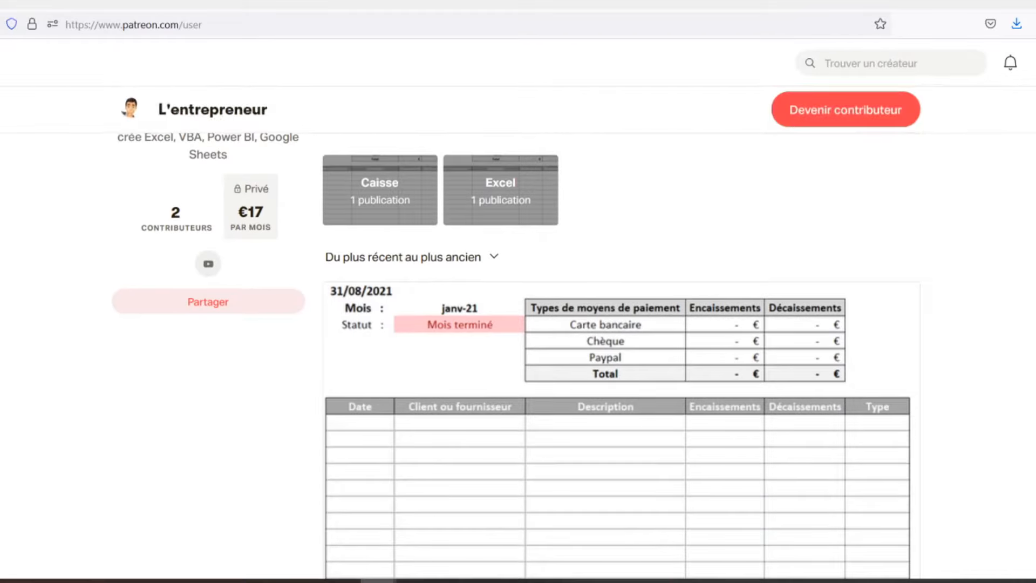
scroll(517, 332, down, 2)
scroll(518, 333, down, 2)
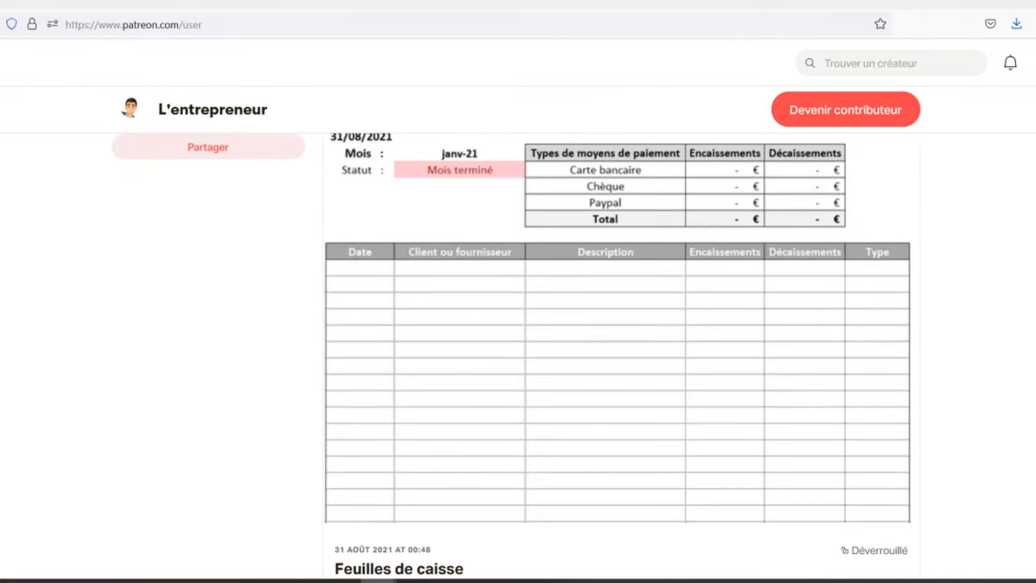
scroll(517, 332, down, 2)
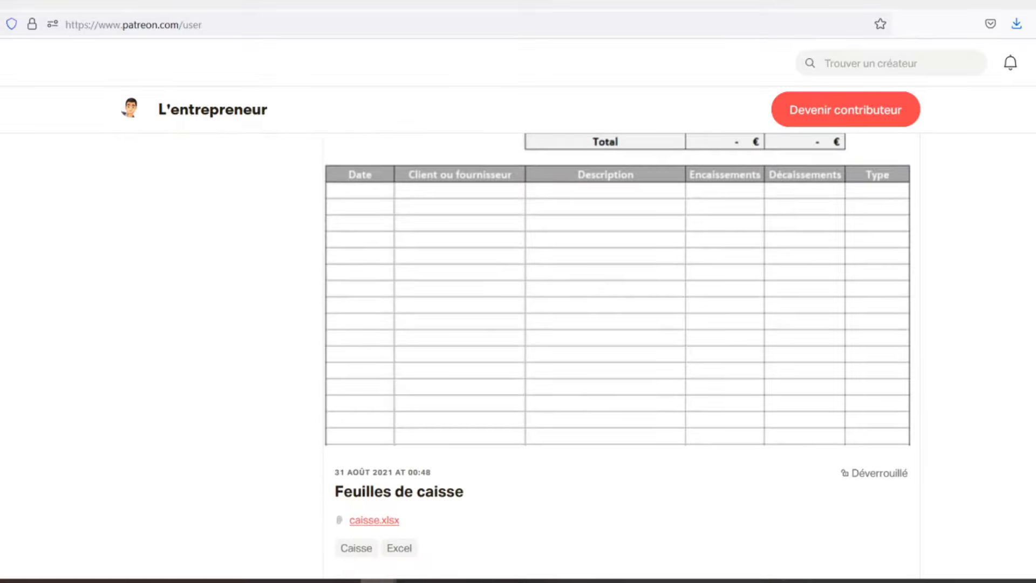
scroll(517, 333, down, 2)
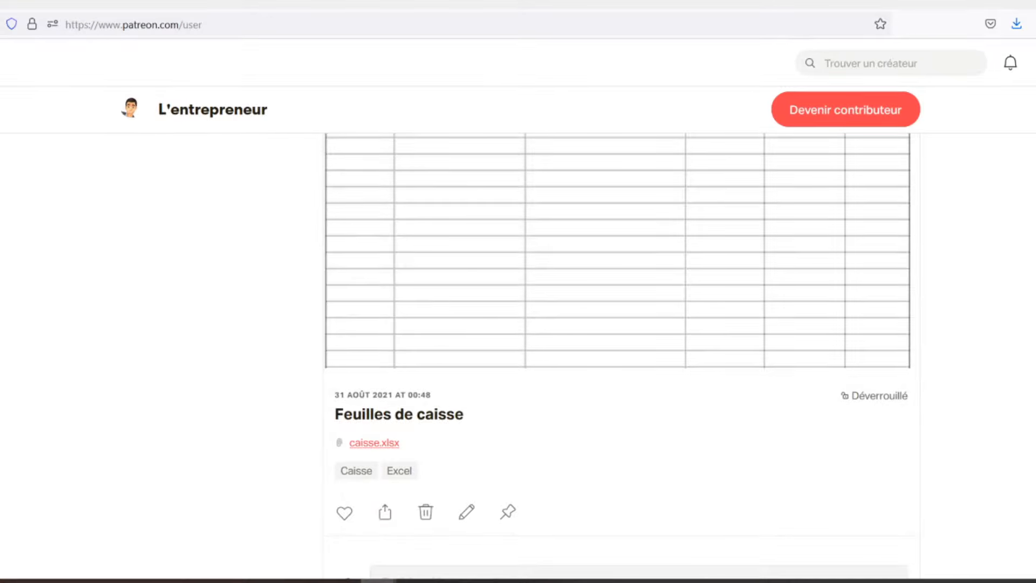
scroll(517, 332, down, 2)
scroll(517, 333, down, 2)
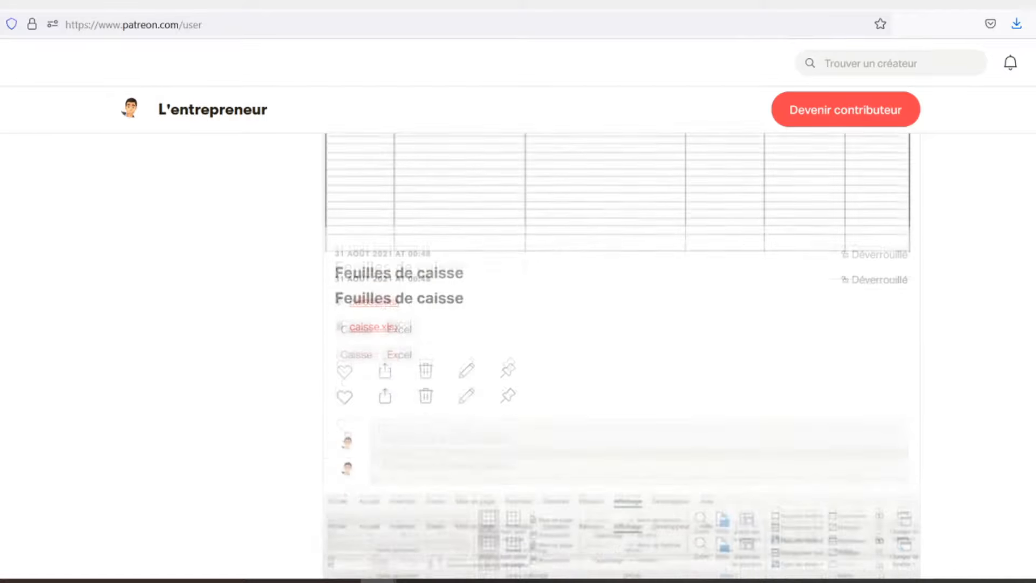
scroll(518, 333, down, 2)
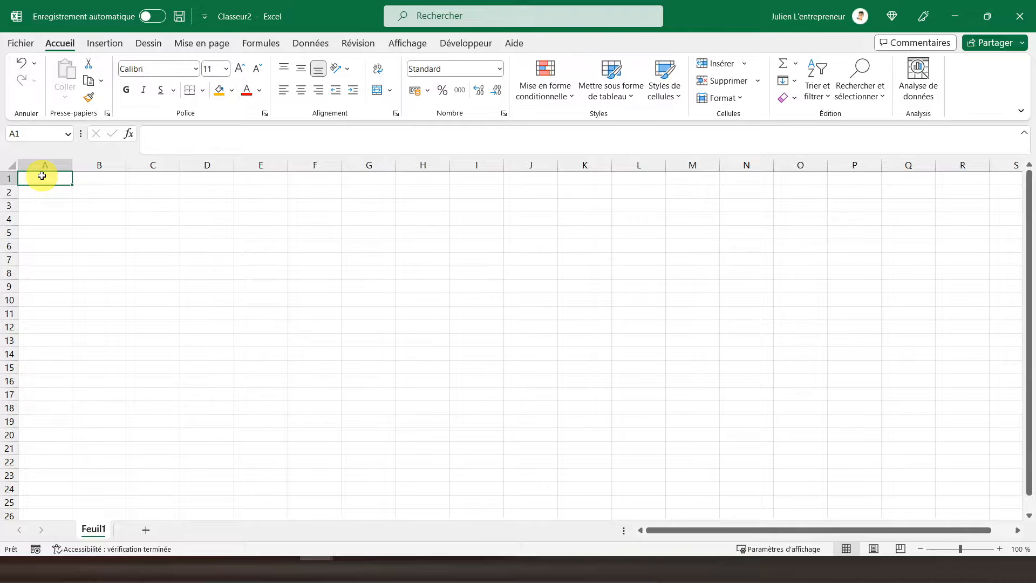
Step: Set the width of column A to 3
click(43, 164)
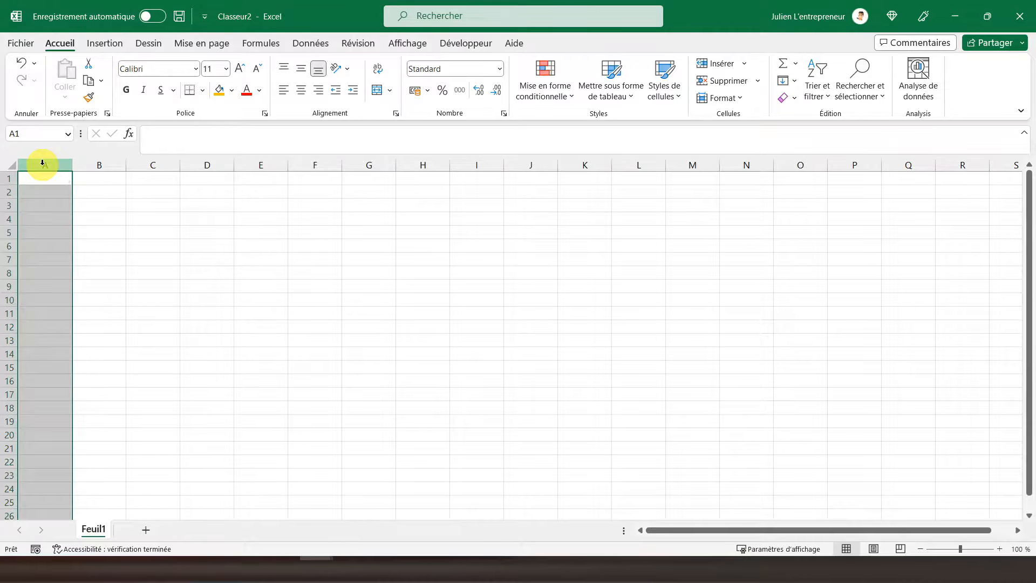
right_click(43, 163)
click(104, 381)
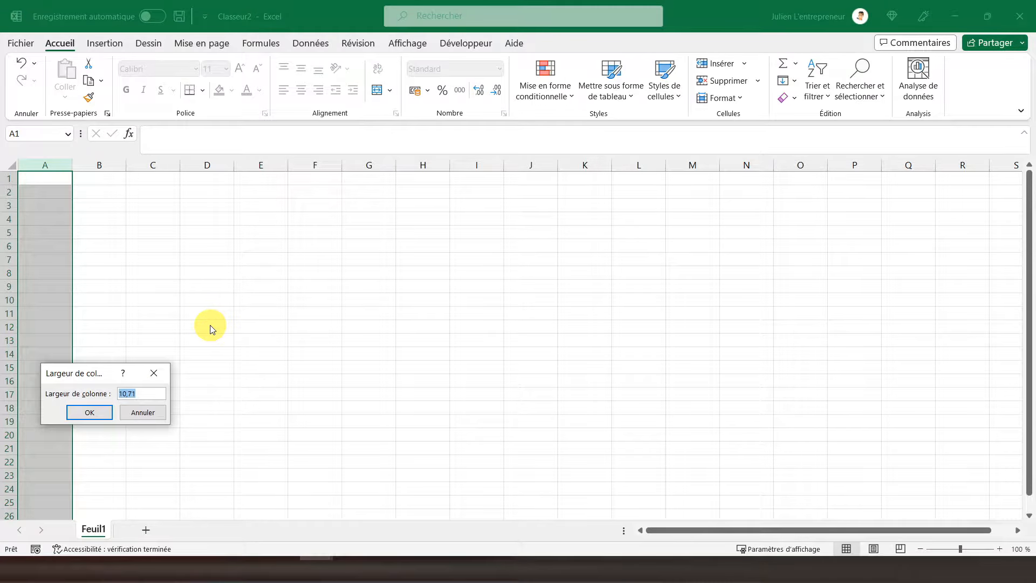
text(3)
key(Return)
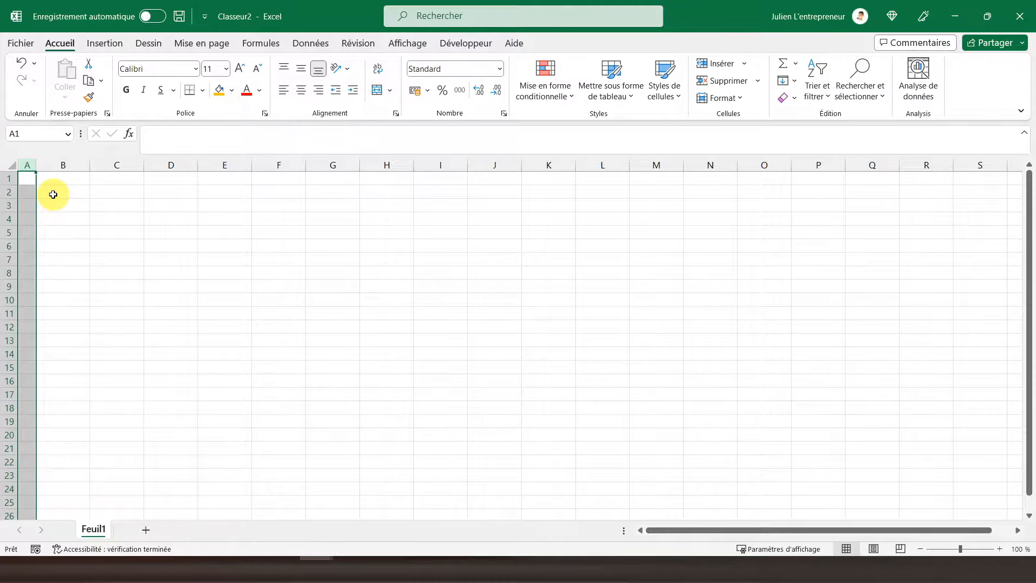
Step: Apply a thick outside border around the tall block of cells starting at B2 and spanning columns B to K
drag(84, 194, 551, 322)
click(202, 91)
click(237, 235)
scroll(552, 323, up, 10)
click(921, 549)
click(921, 549)
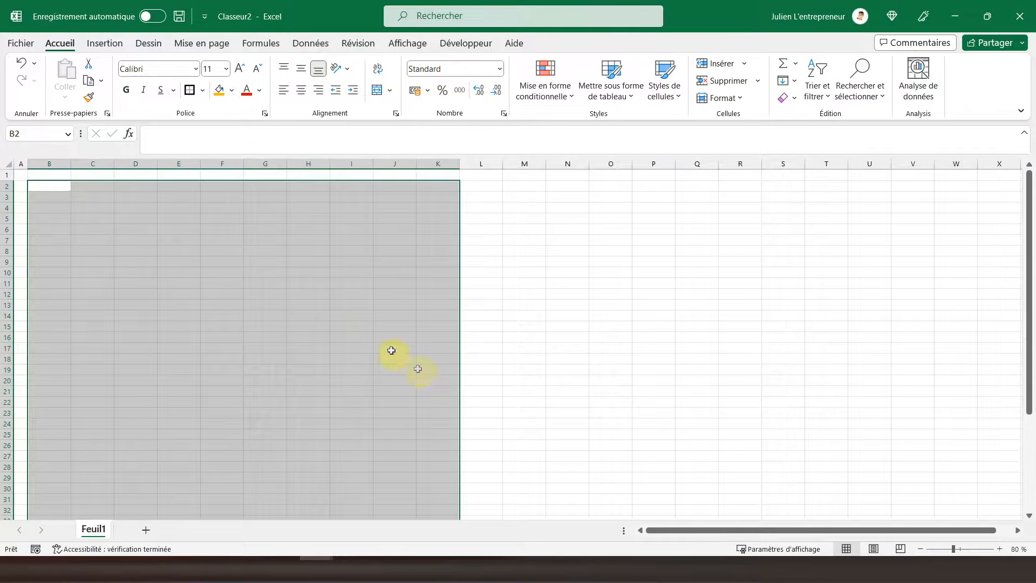
click(258, 272)
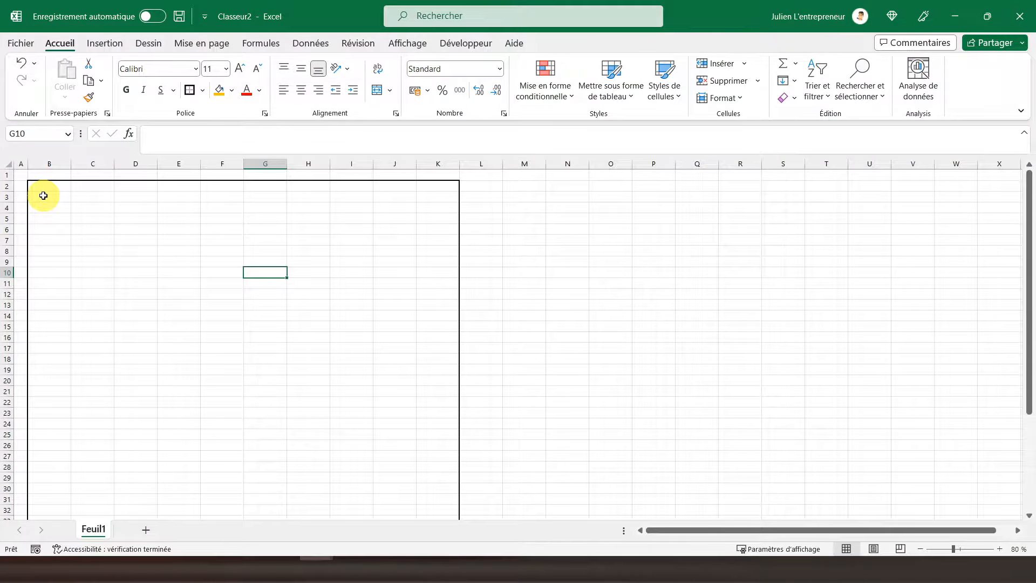
Step: Narrow column B, just inside the frame's left edge, to a width of 3
click(44, 163)
right_click(47, 164)
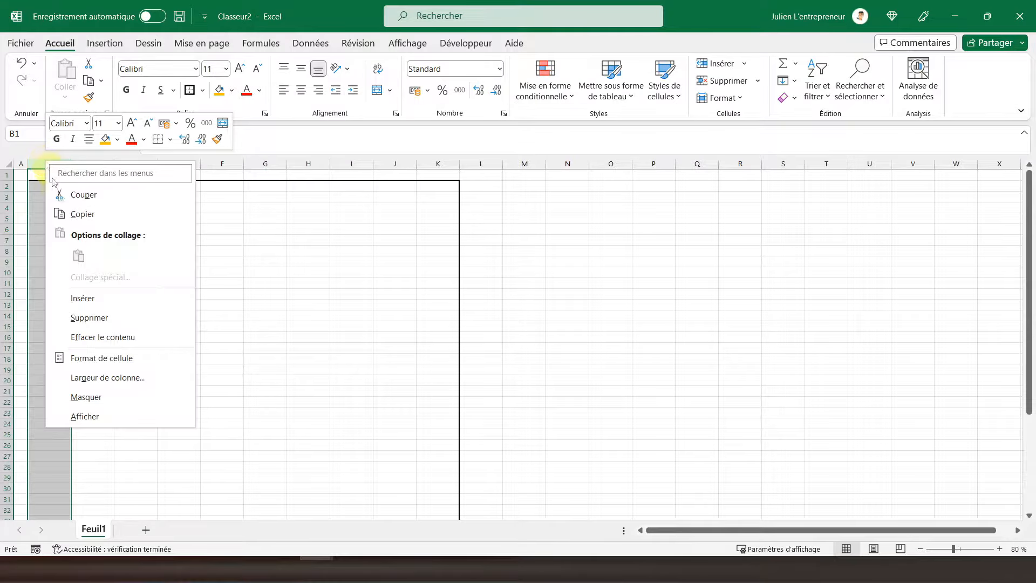
click(108, 377)
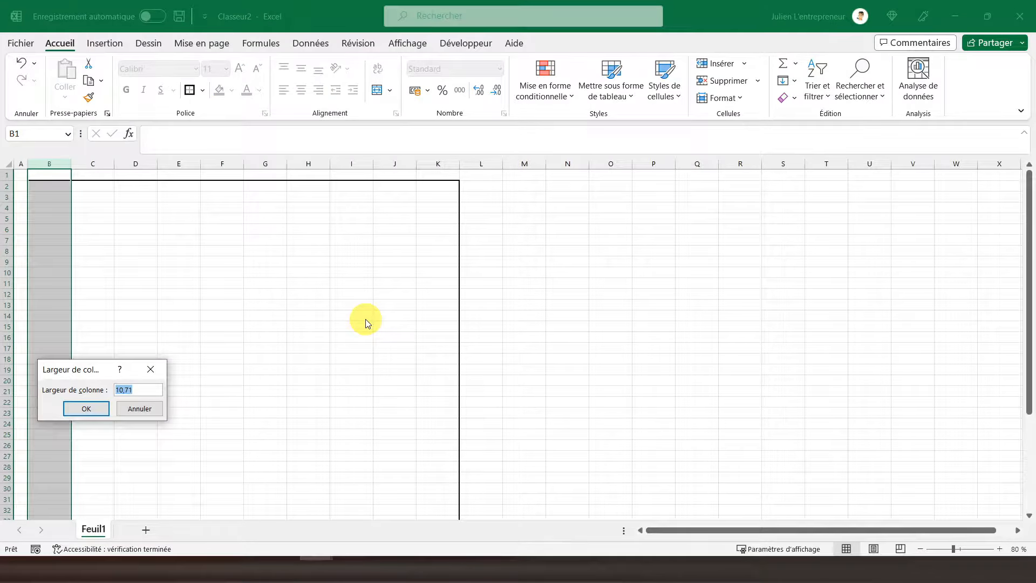
text(3)
key(Return)
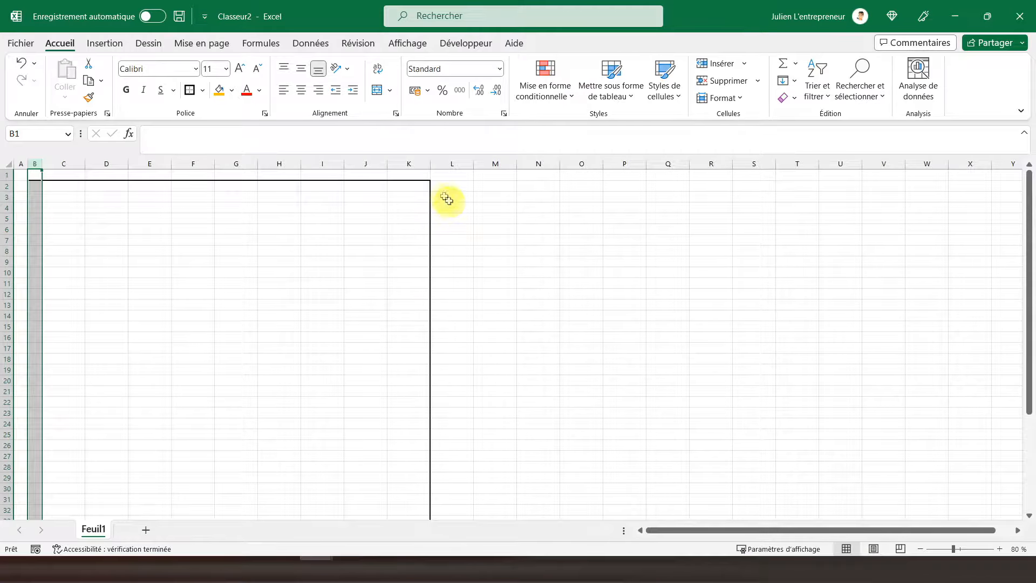
Step: Narrow column K, just inside the frame's right edge, to a width of 3
click(414, 160)
right_click(414, 160)
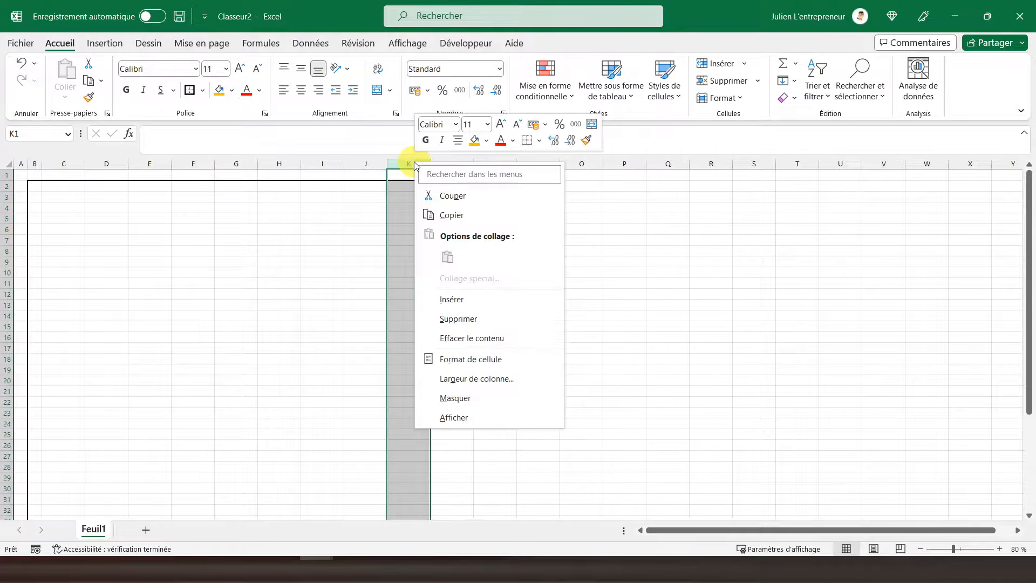
click(460, 378)
text(3)
key(Return)
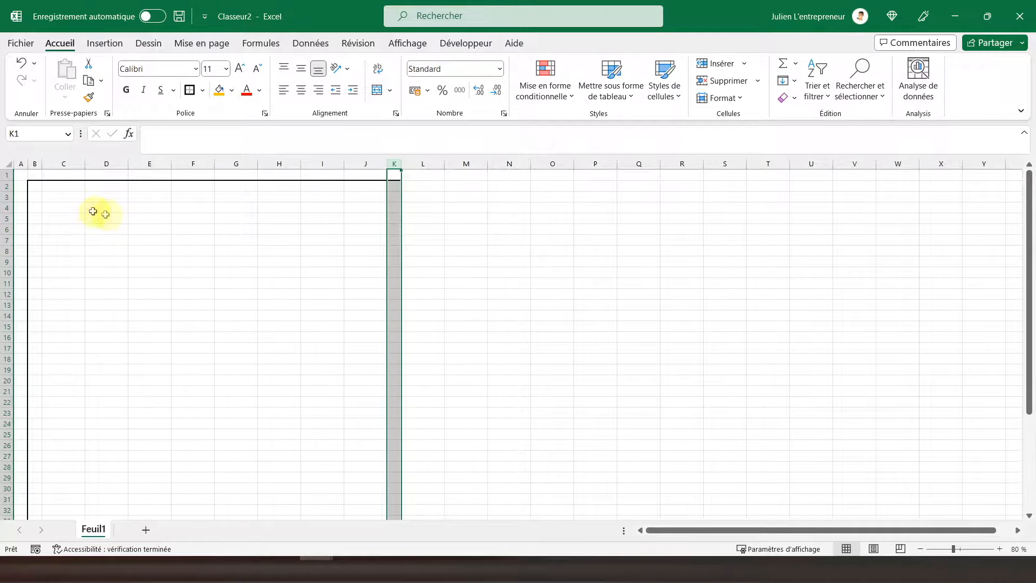
Step: Enter the title "Fiche d'inventaire : Nom de la société" in cell C3
click(37, 185)
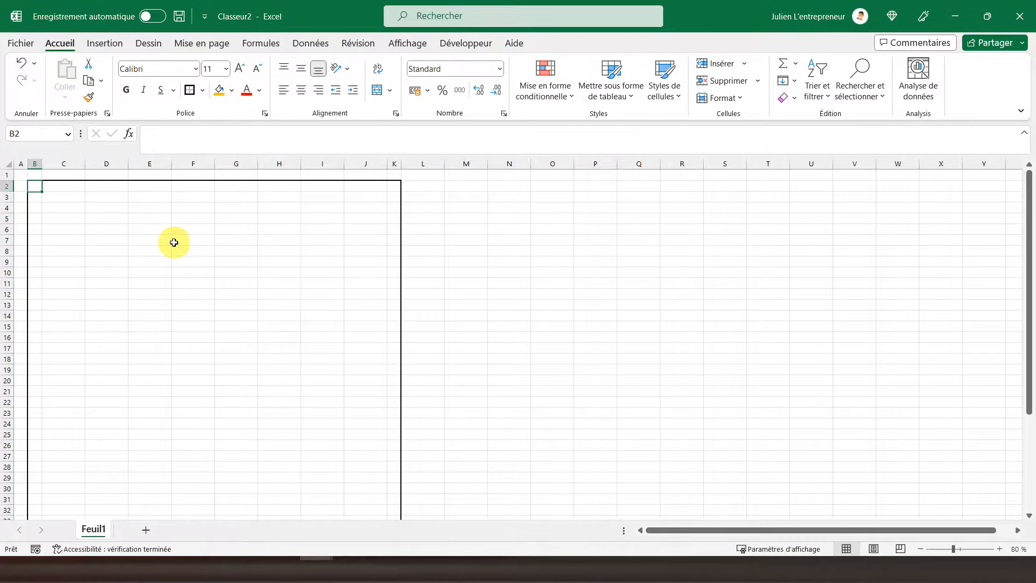
click(53, 196)
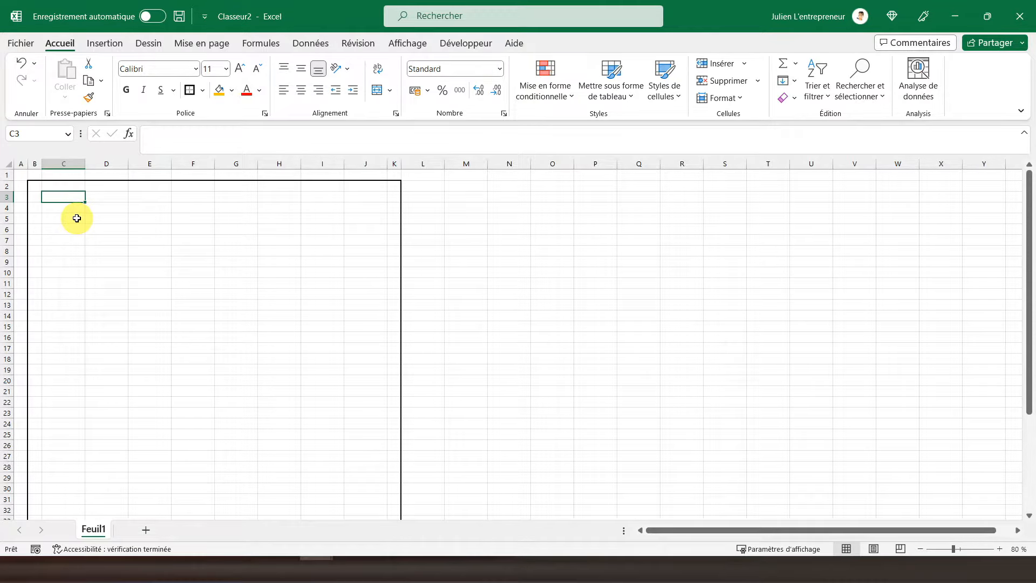
text(Fiche)
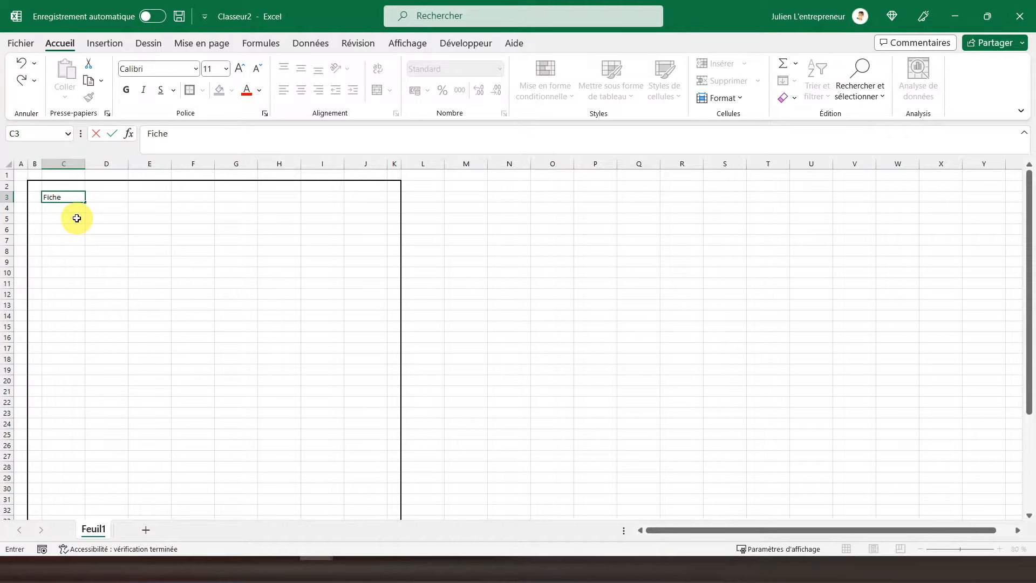
text( d'inventaire : Nom)
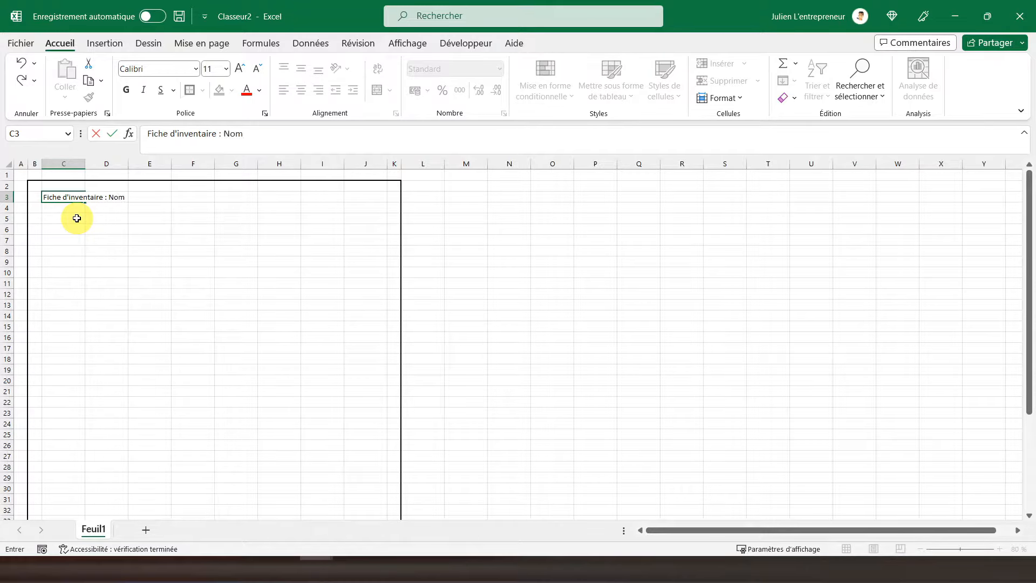
text( de la société)
key(Return)
Step: Merge cells C3 to J3 and centre the title horizontally across them
key(Up)
key(shift+Right)
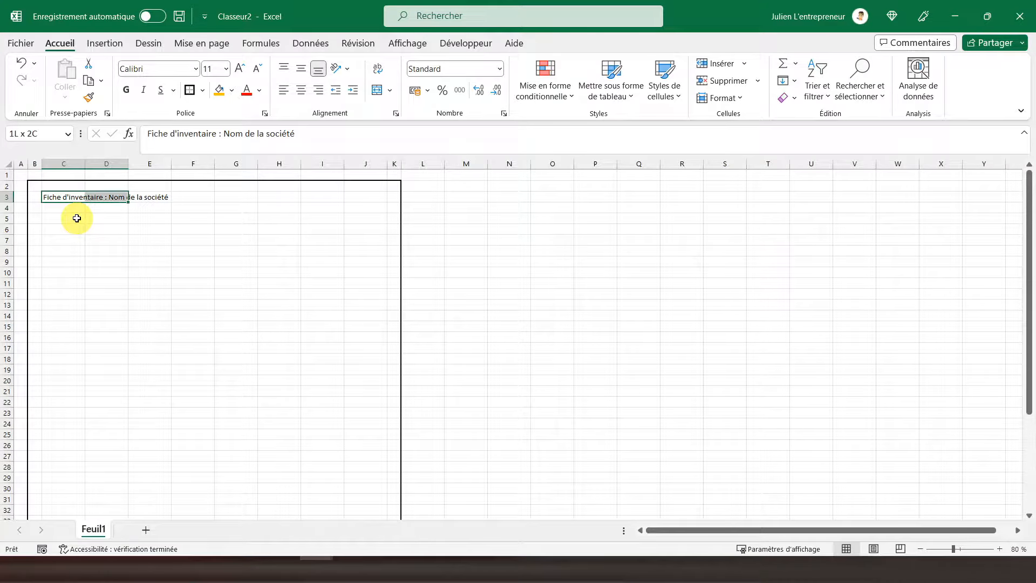
key(shift+Right)
key(shift+Right)
key(shift+Right)
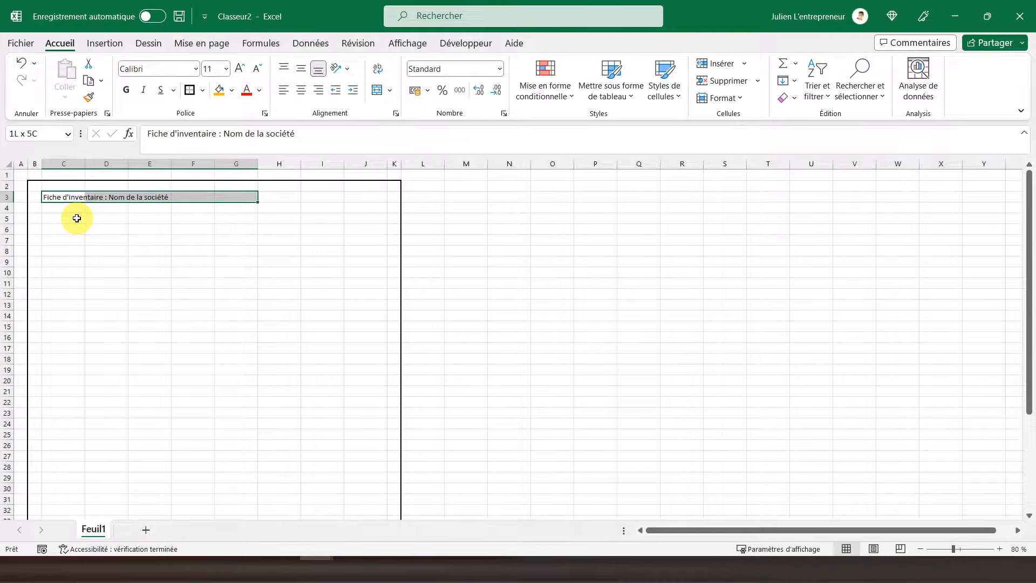
key(shift+Right)
key(shift+Right)
key(shift+Right)
click(377, 91)
click(284, 90)
click(300, 94)
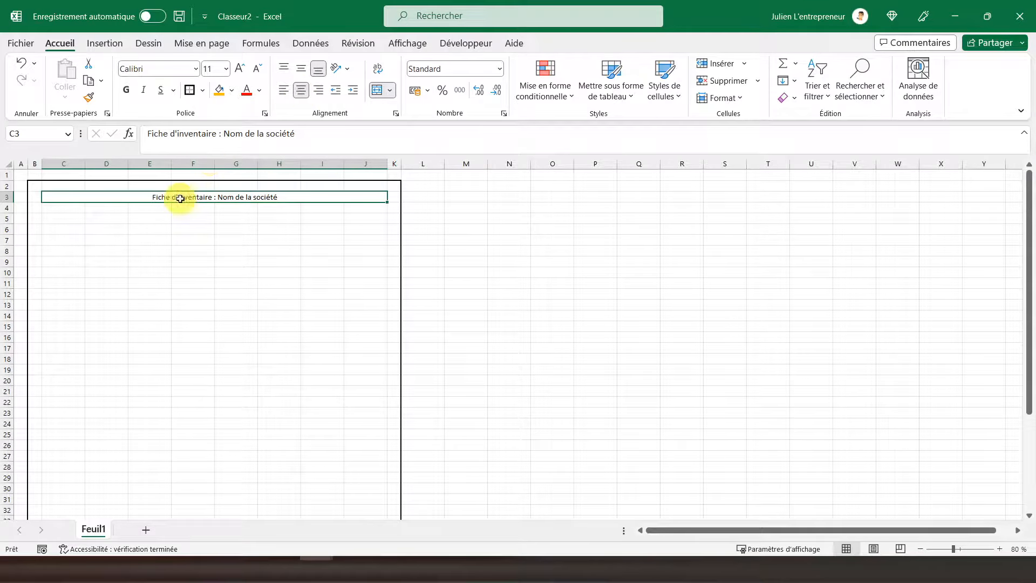
Step: Format the merged title in C3:J3 with a grey fill and bold white text
click(234, 92)
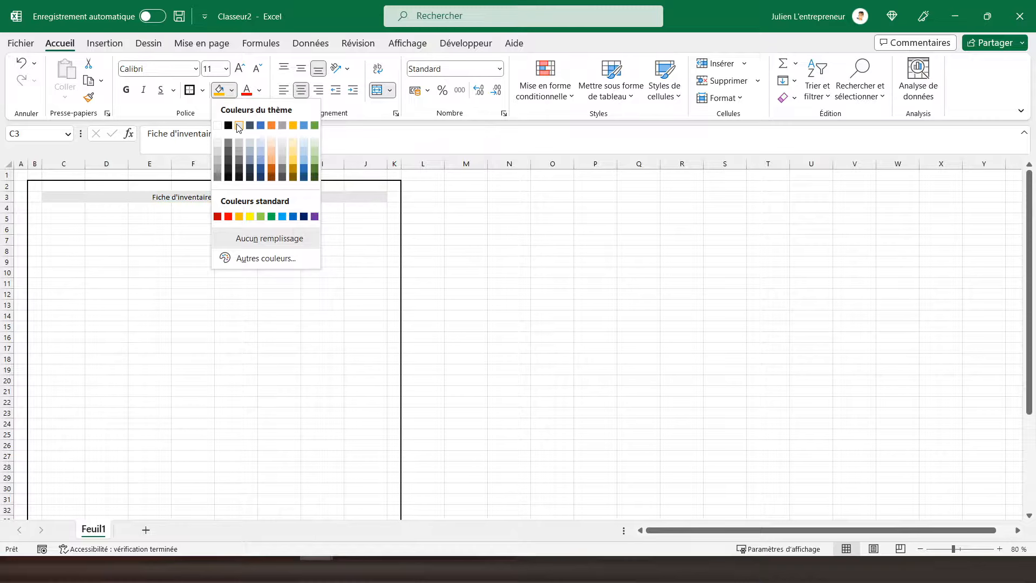
click(241, 152)
click(260, 91)
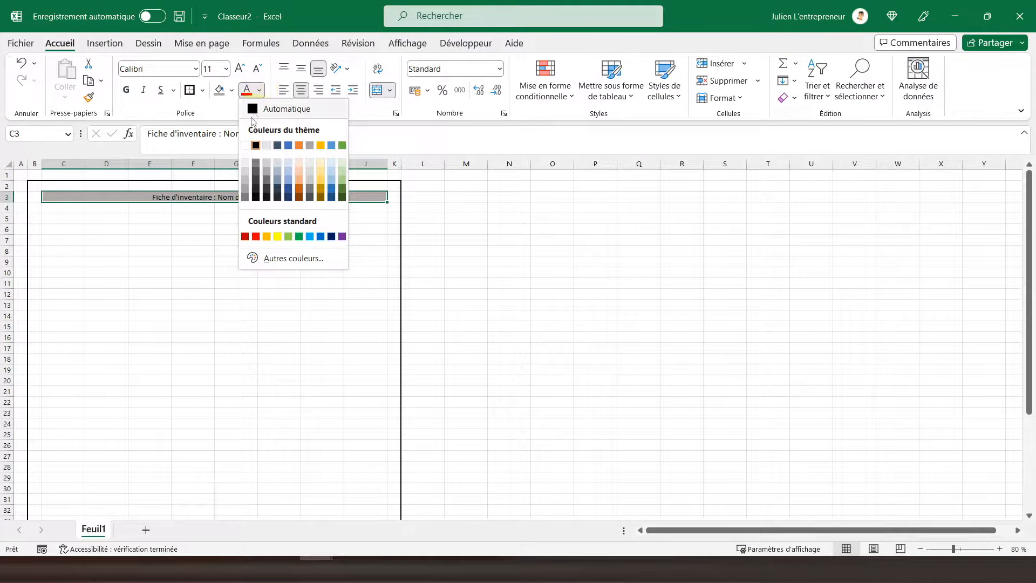
click(250, 143)
click(126, 90)
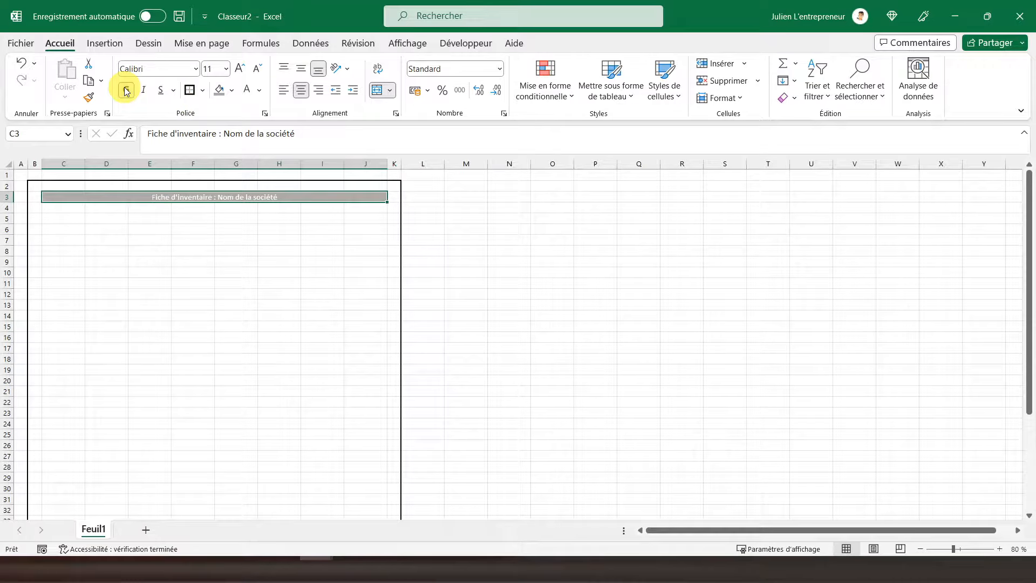
click(86, 207)
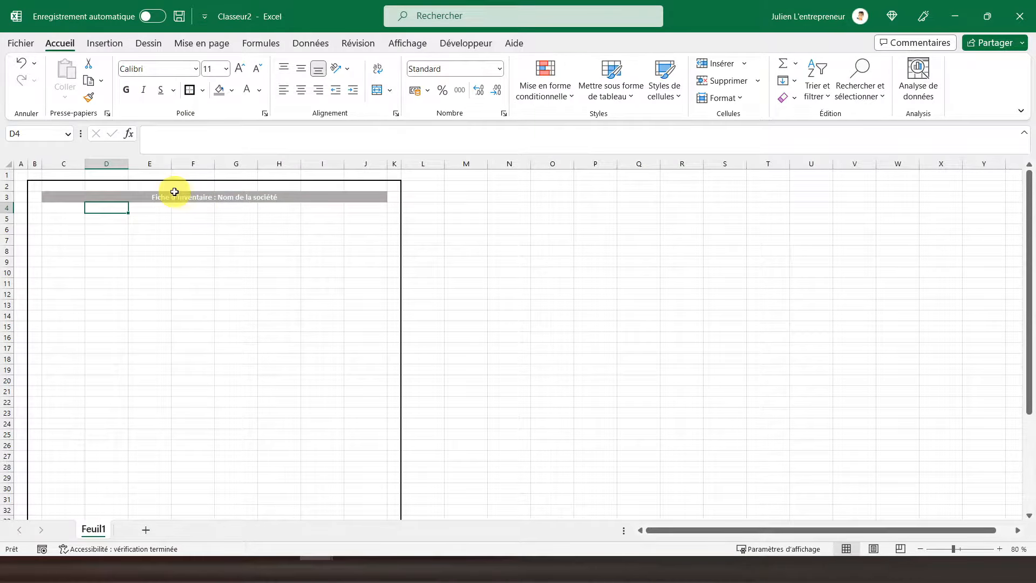
click(157, 197)
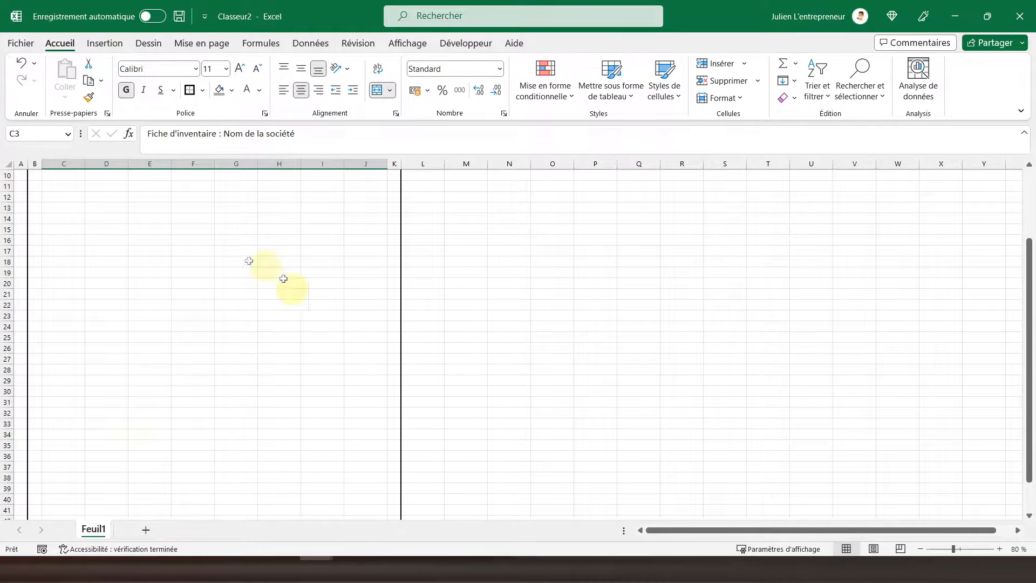
Step: Enter the label "Date :" in cell C5 below the title and keep that cell selected
click(1000, 549)
click(1001, 549)
scroll(252, 352, up, 1)
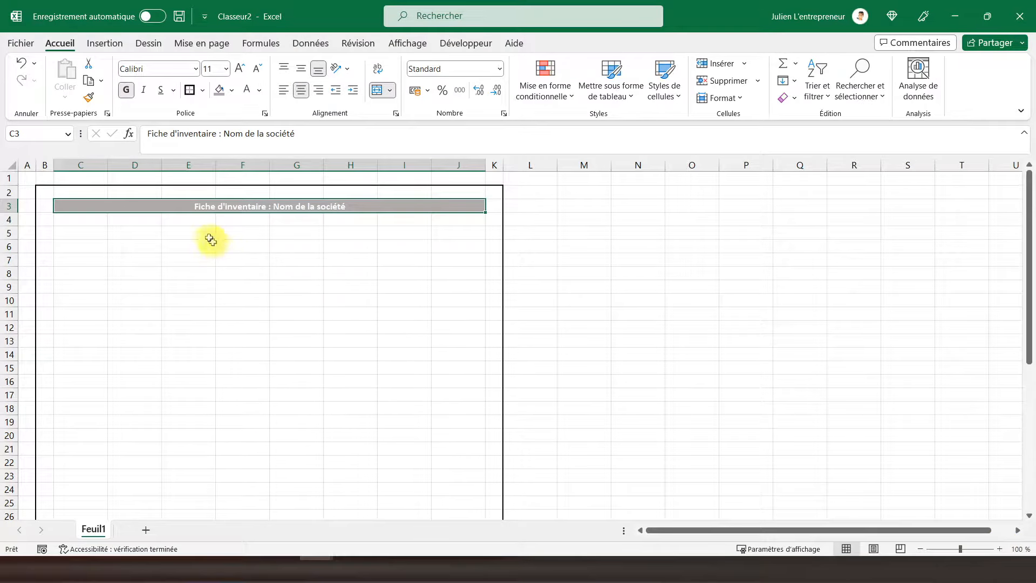
click(75, 235)
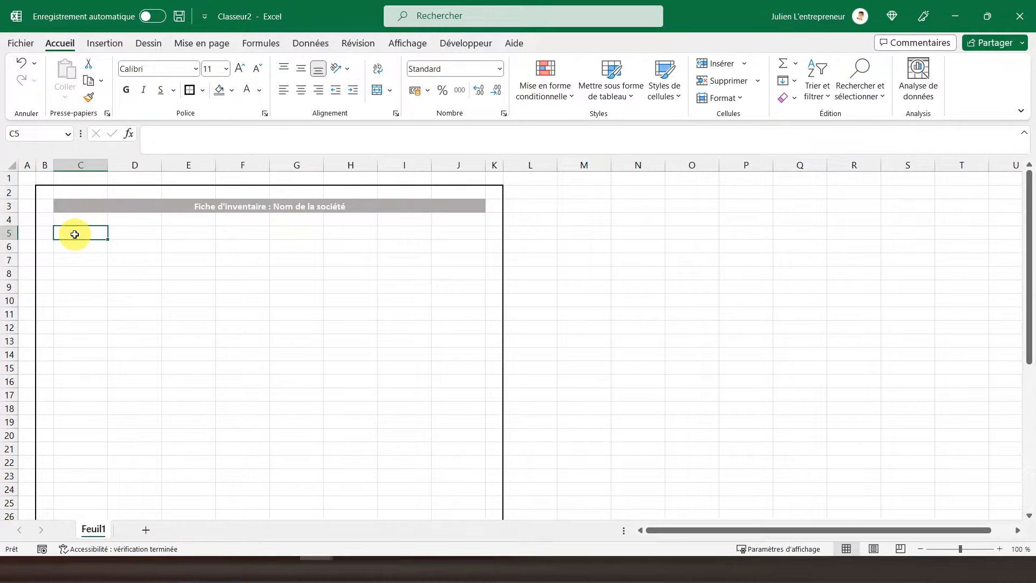
key(Right)
key(Left)
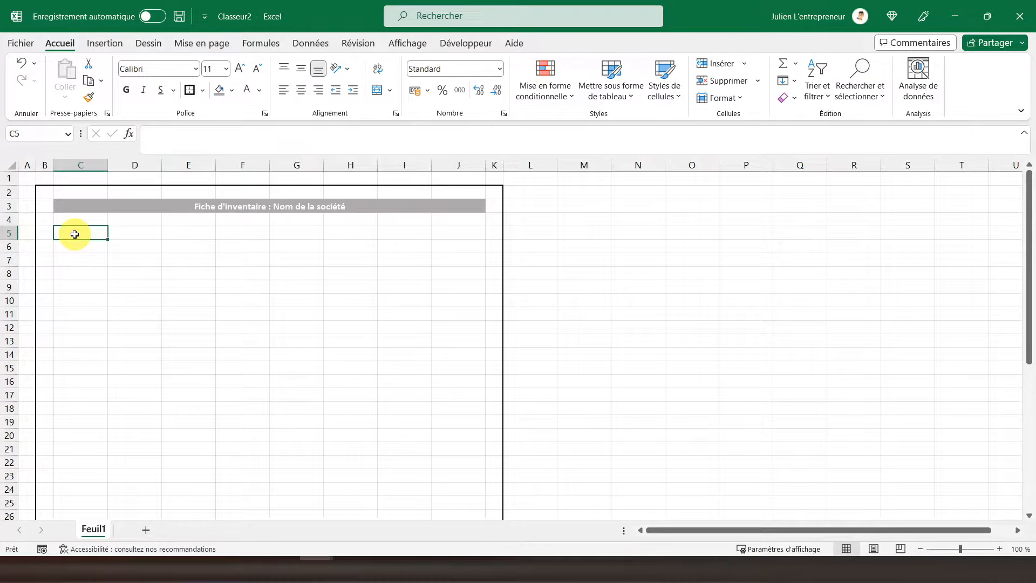
text(Date)
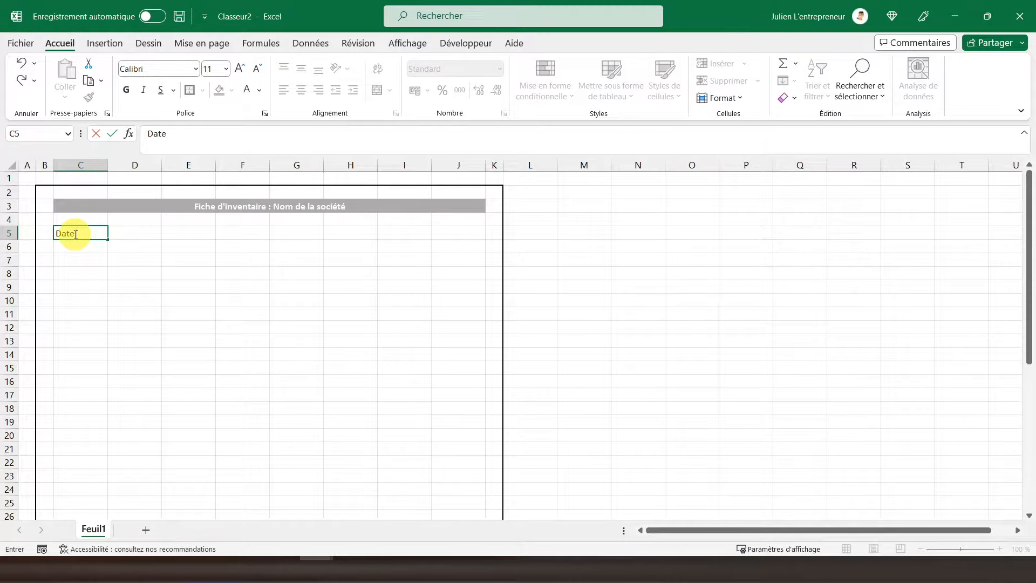
text( :)
key(Return)
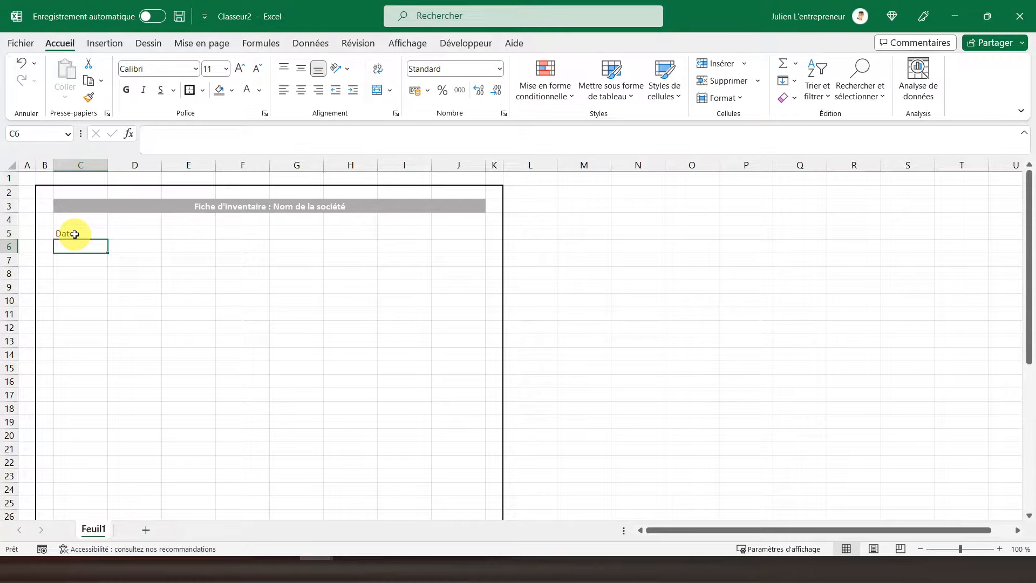
click(74, 235)
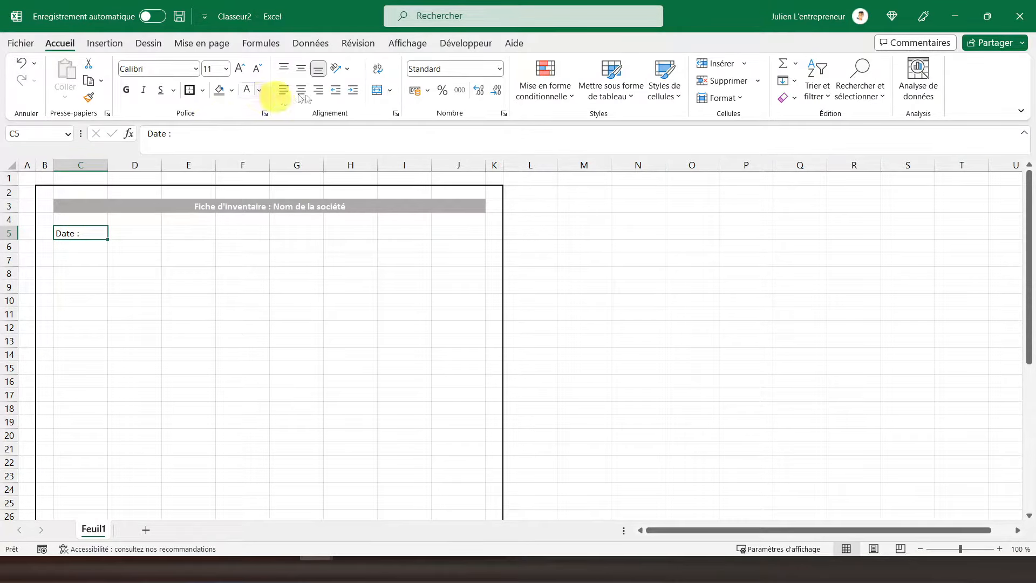
Step: Right-align the "Date :" label in cell C5
click(319, 90)
click(133, 233)
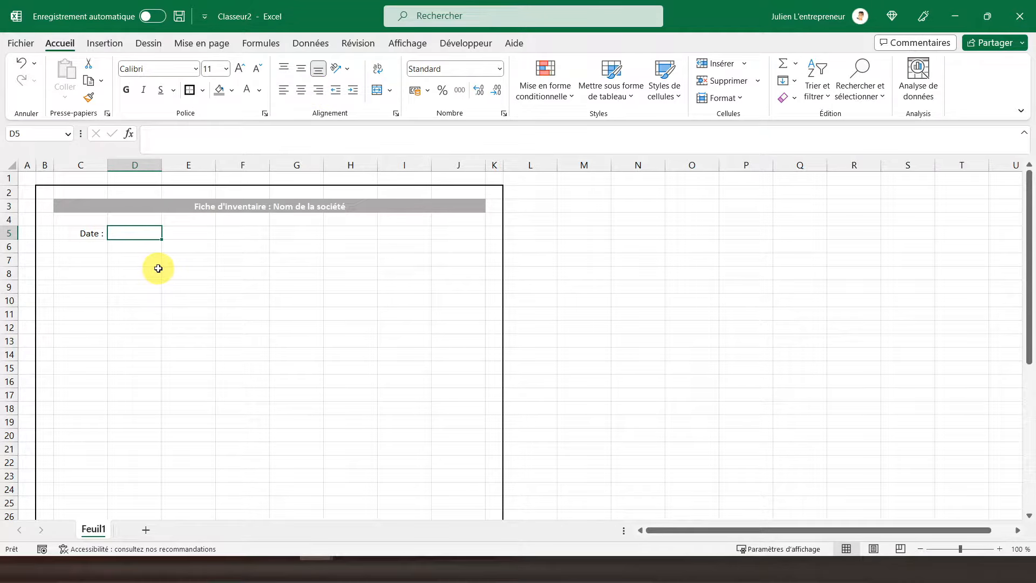
click(181, 232)
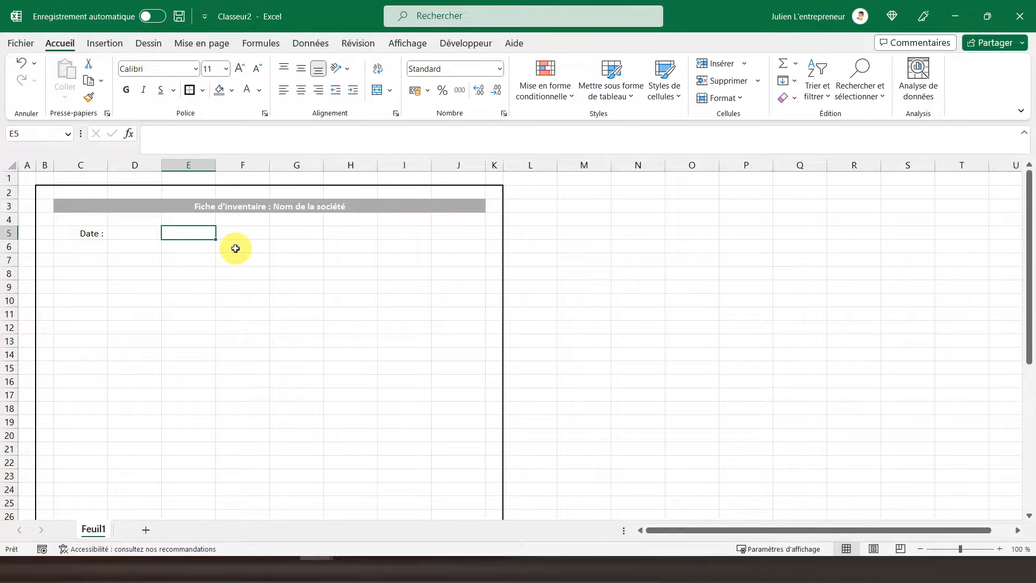
Step: Enter the label "Responsable :" in cell G5 and right-align it
click(282, 232)
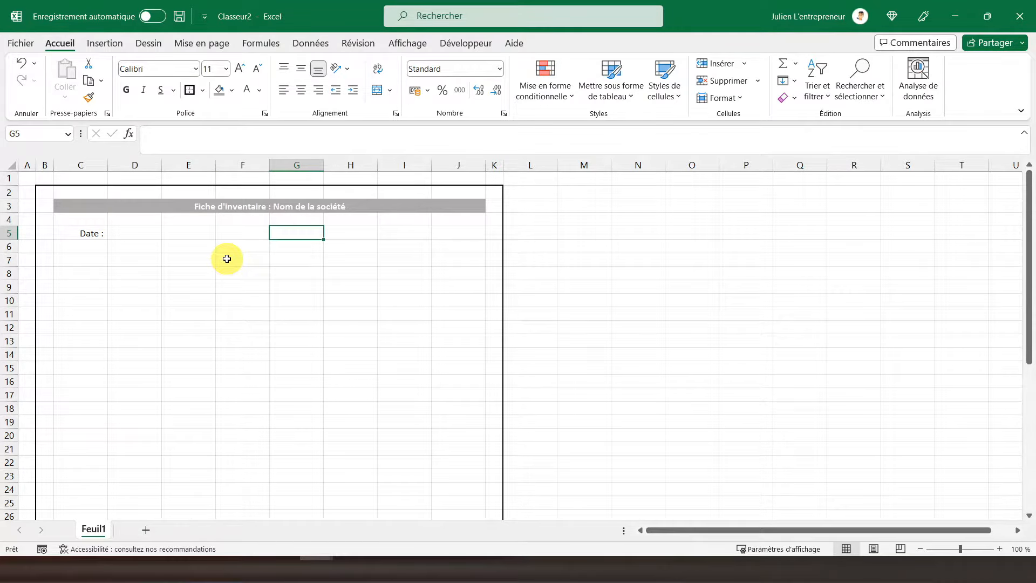
text(Respo)
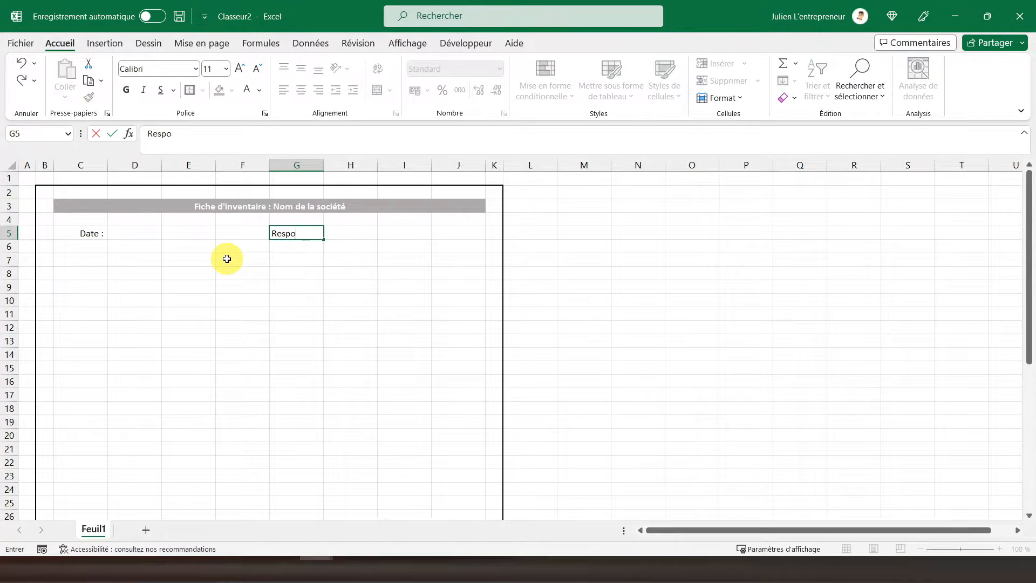
text(nsable :)
key(Return)
key(Up)
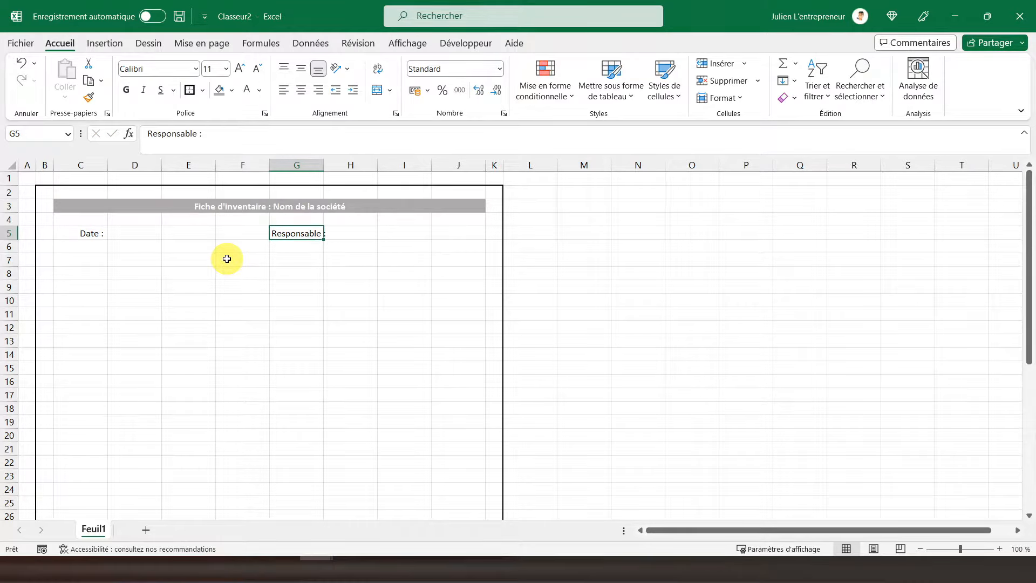
click(318, 90)
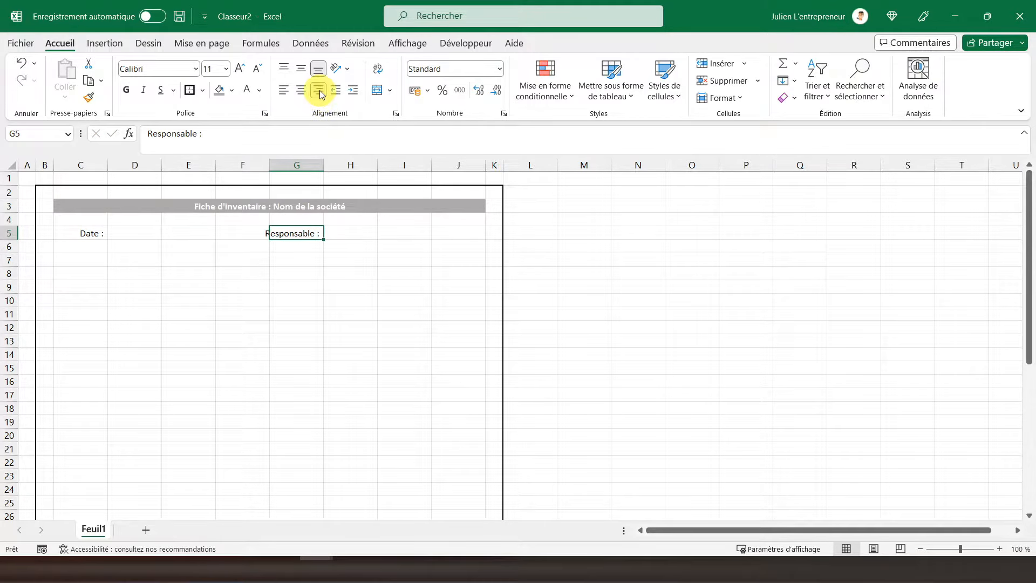
click(346, 232)
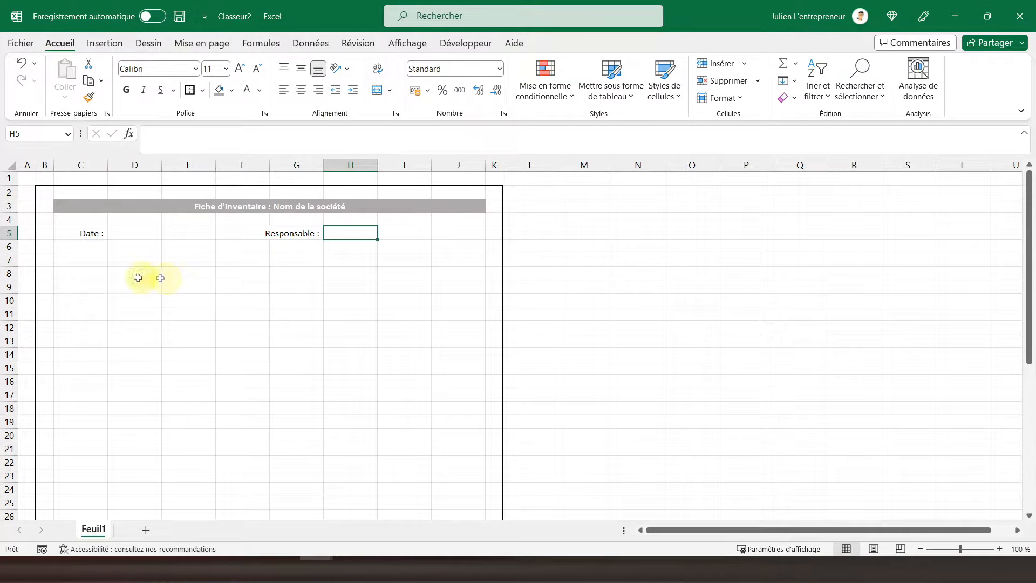
Step: Enter the first column header "Code article" in cell C7
click(77, 260)
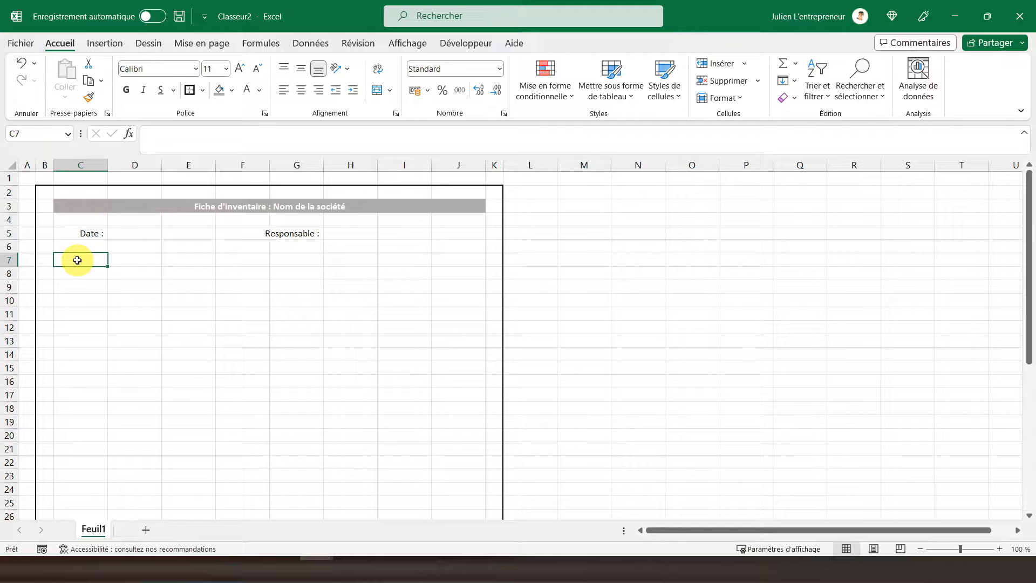
text(Code)
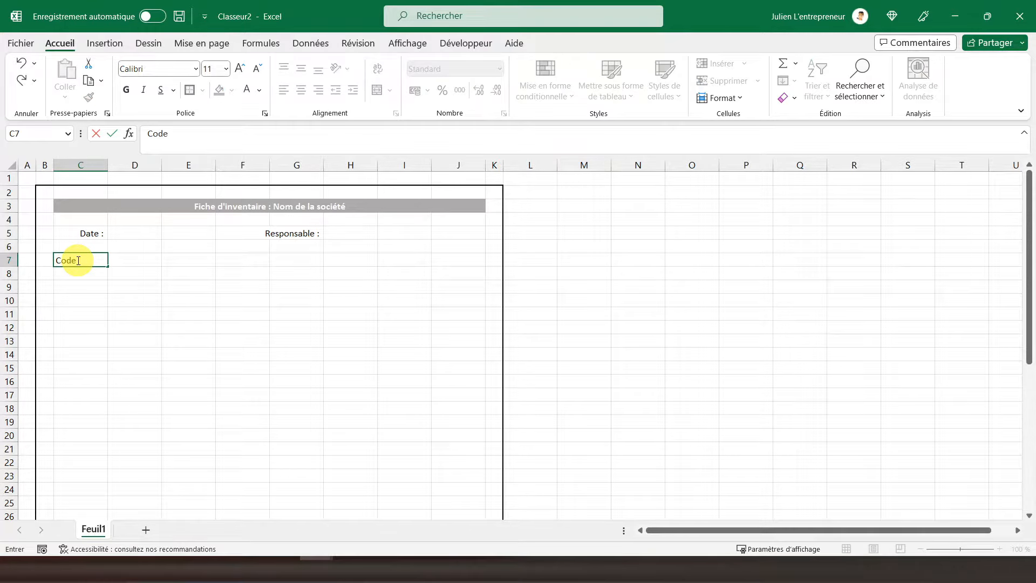
text( article)
key(Tab)
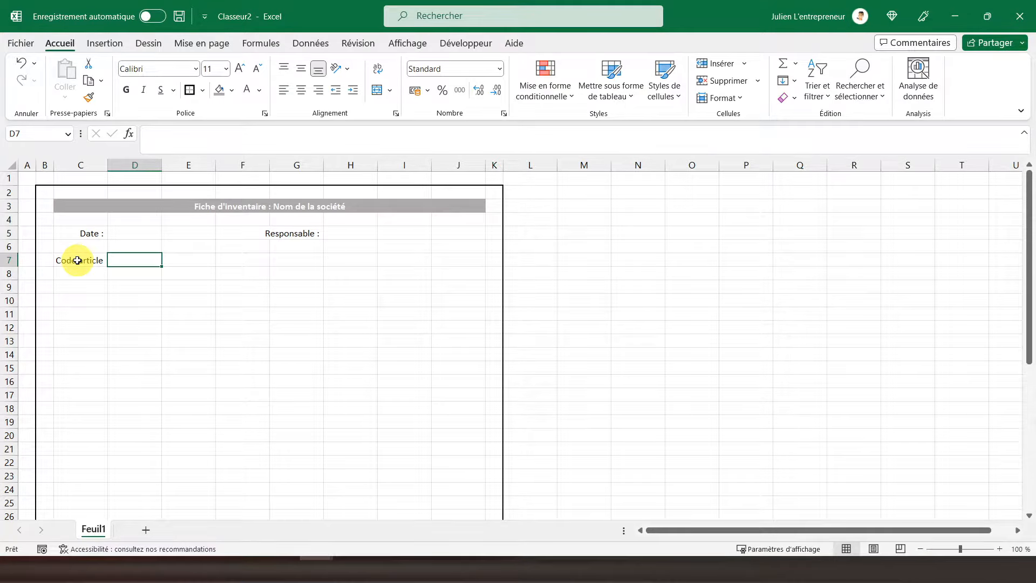
Step: Turn on text wrapping for all of row 7 and centre its contents vertically and horizontally
click(9, 260)
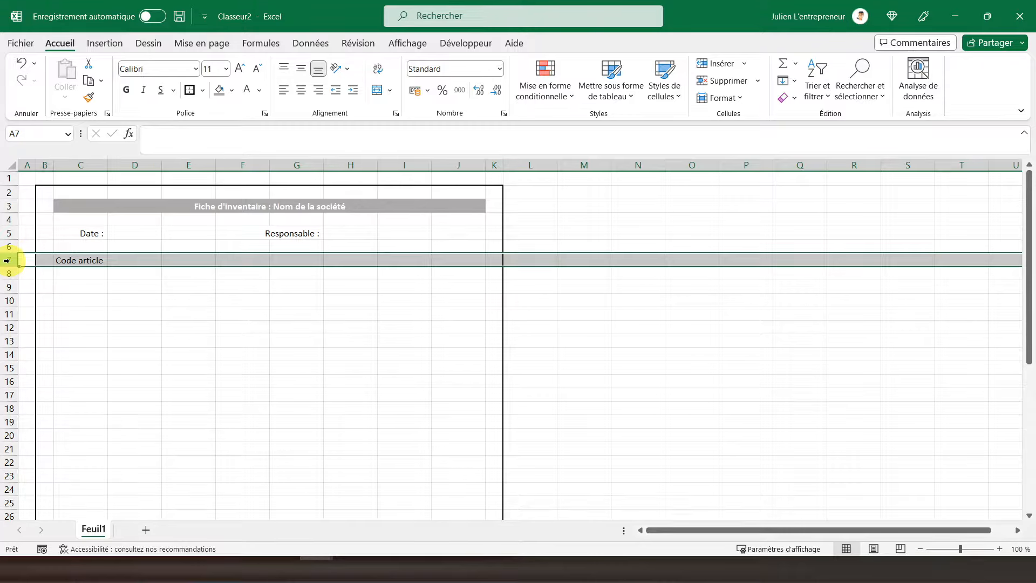
click(377, 68)
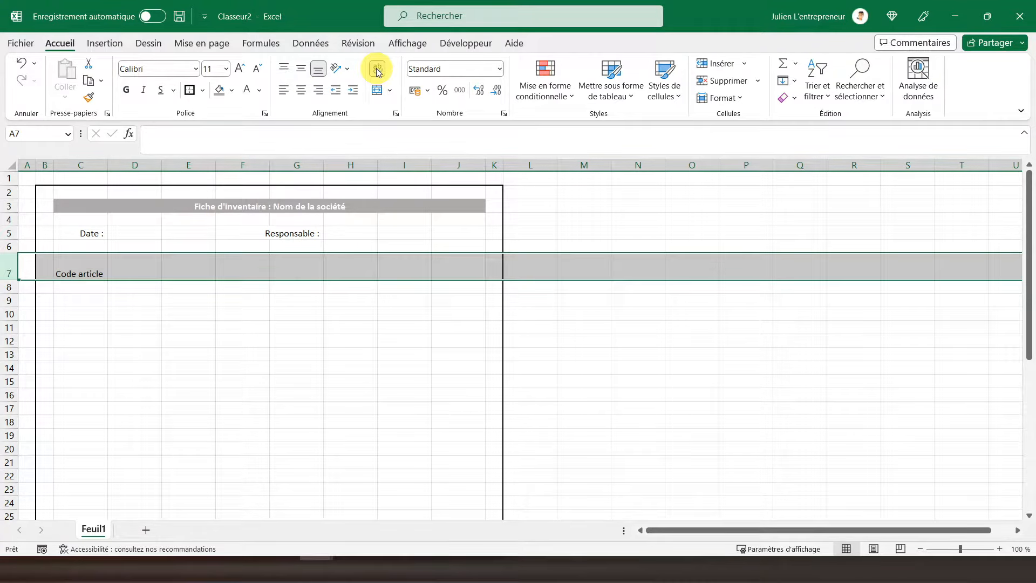
click(301, 68)
click(301, 90)
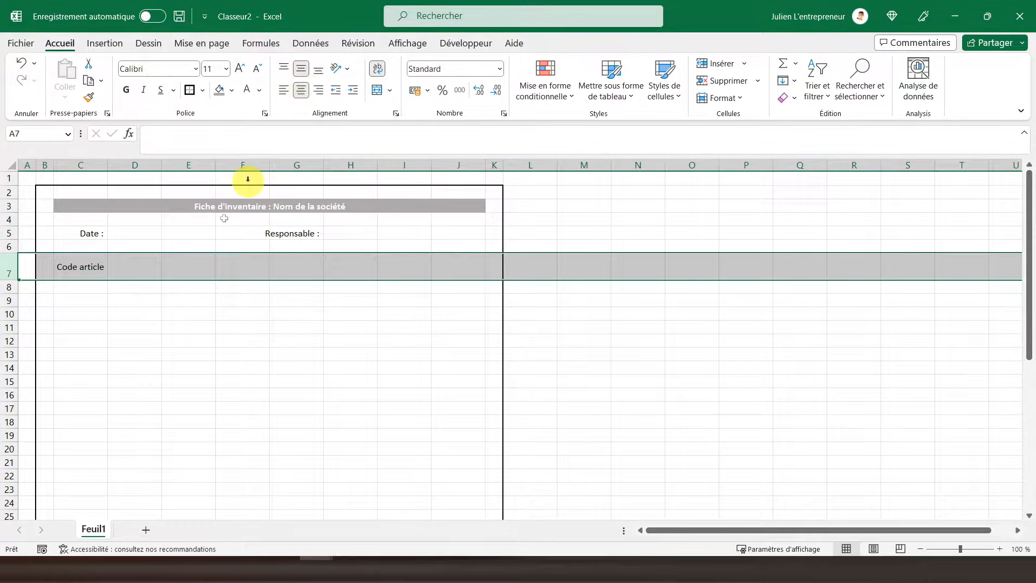
Step: Enter the headers "Description", "Stock théorique" and "Variation unitaire" in cells D7 to F7
click(132, 269)
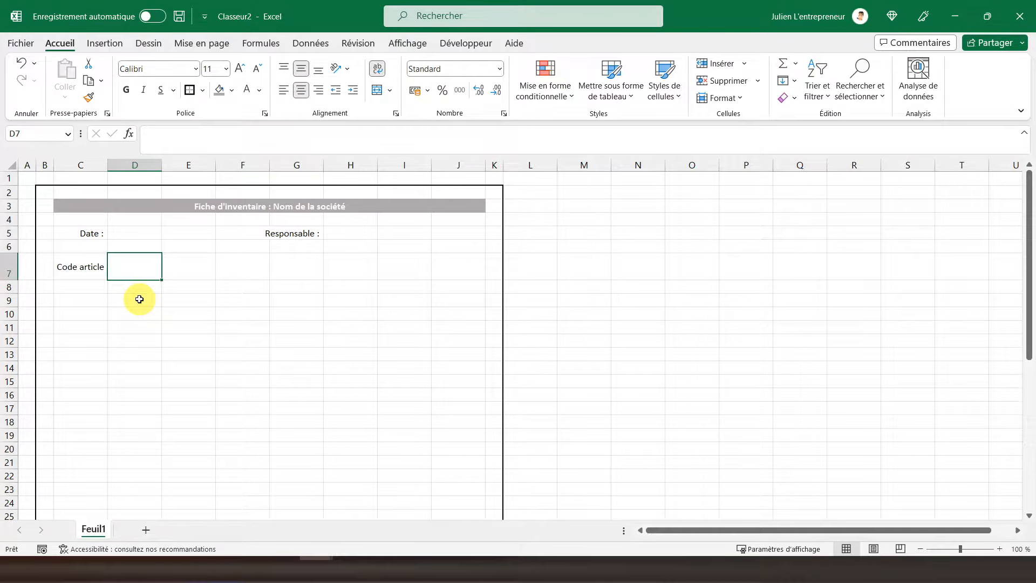
text(Description)
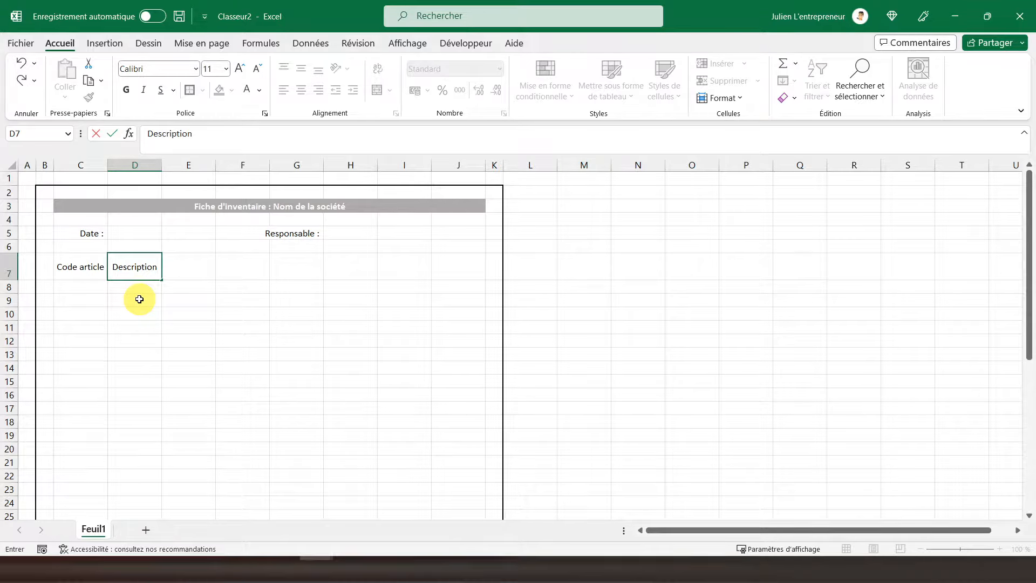
key(Tab)
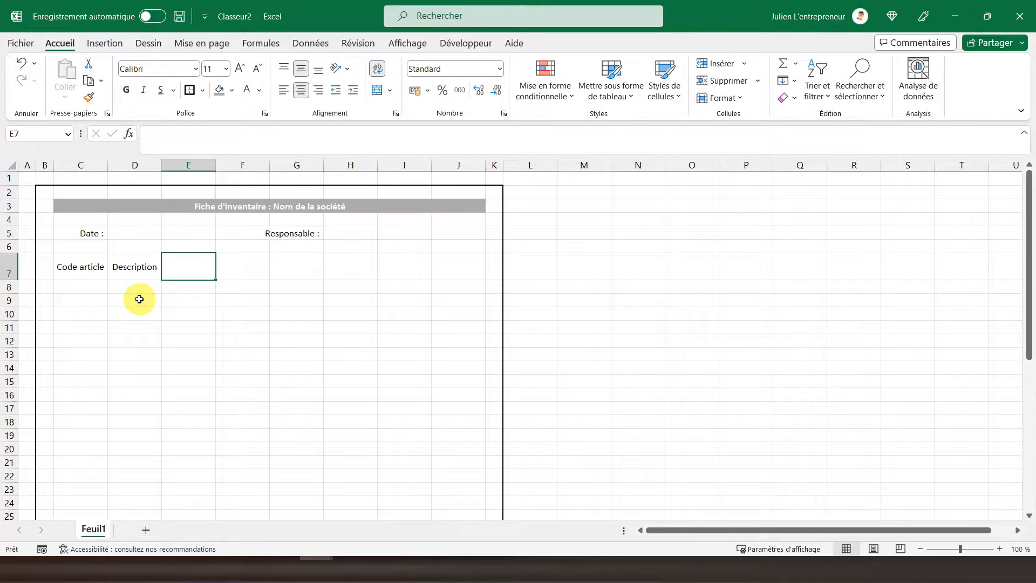
text(Stock théorique)
key(Tab)
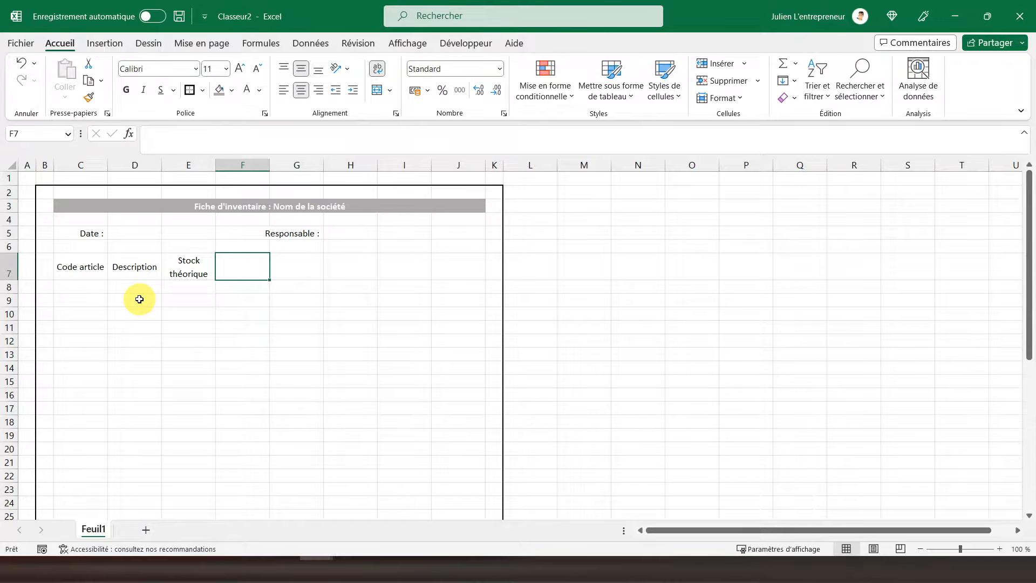
text(Variation)
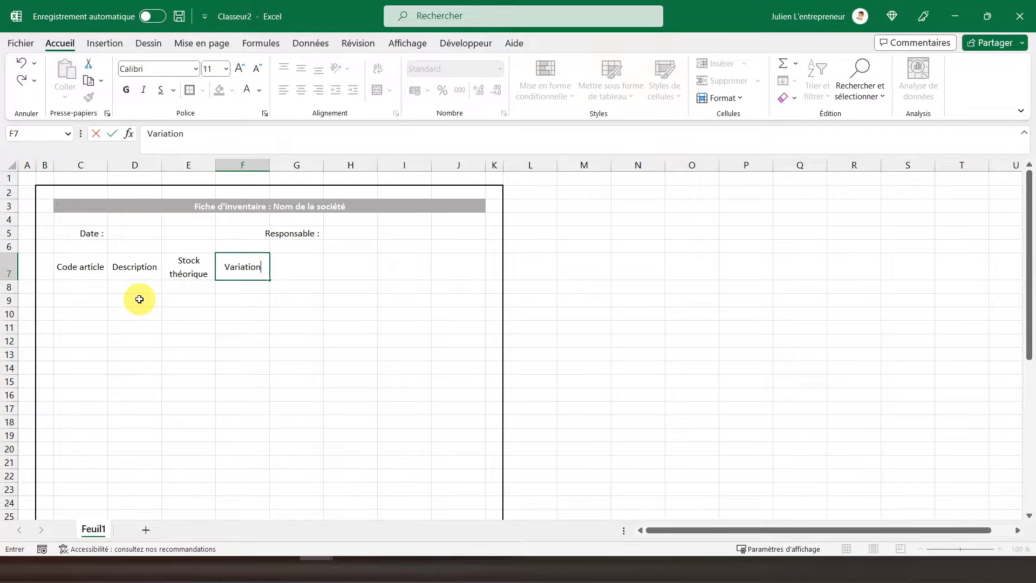
text(taire)
key(Tab)
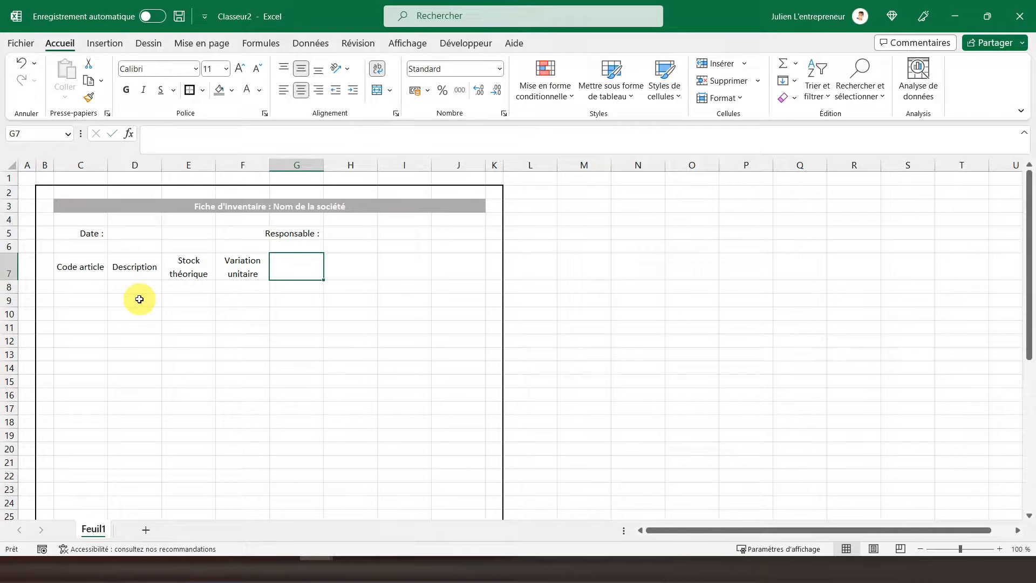
Step: Enter the headers "Stock réel", "Ecart quantité", "Ecart valeur" and "Commentaire" in cells G7 to J7
text(St)
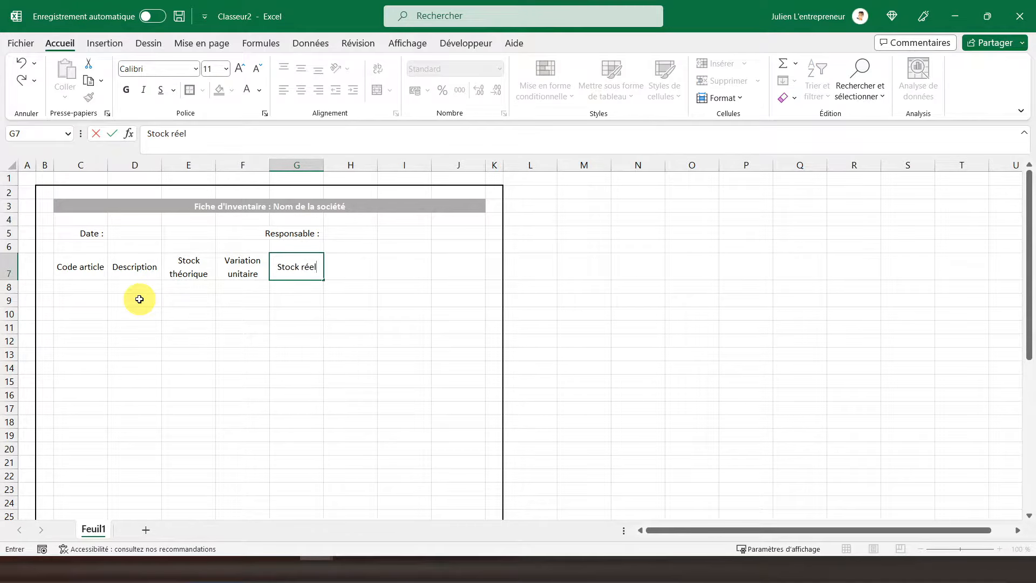
text(ock réel)
key(Tab)
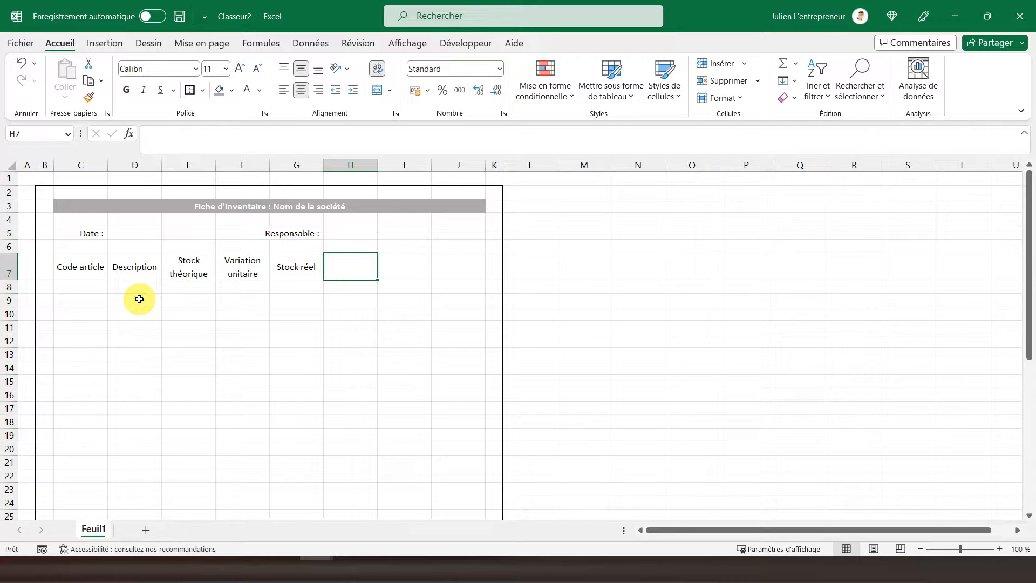
text(Ecar)
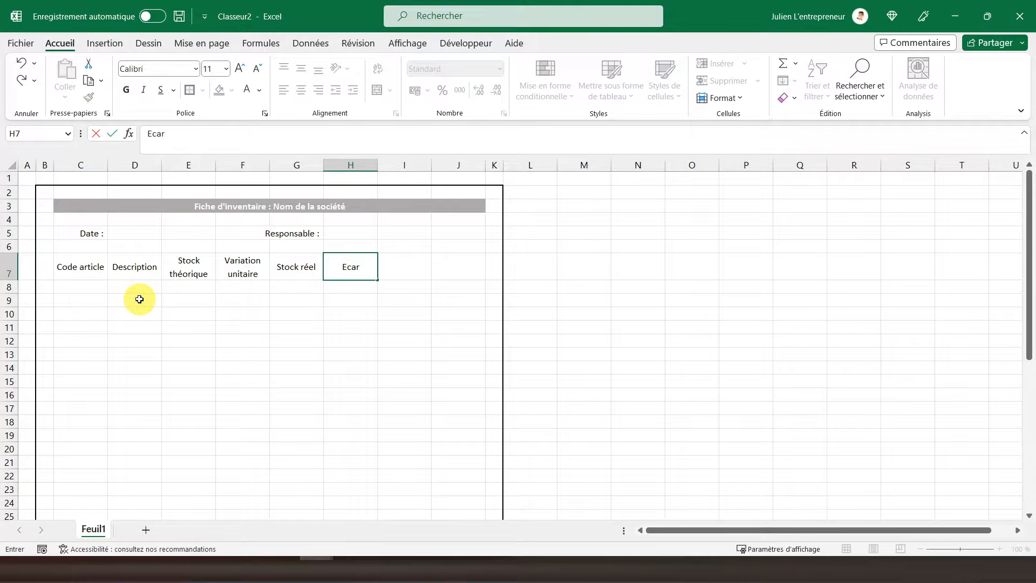
text(t quantité)
key(Tab)
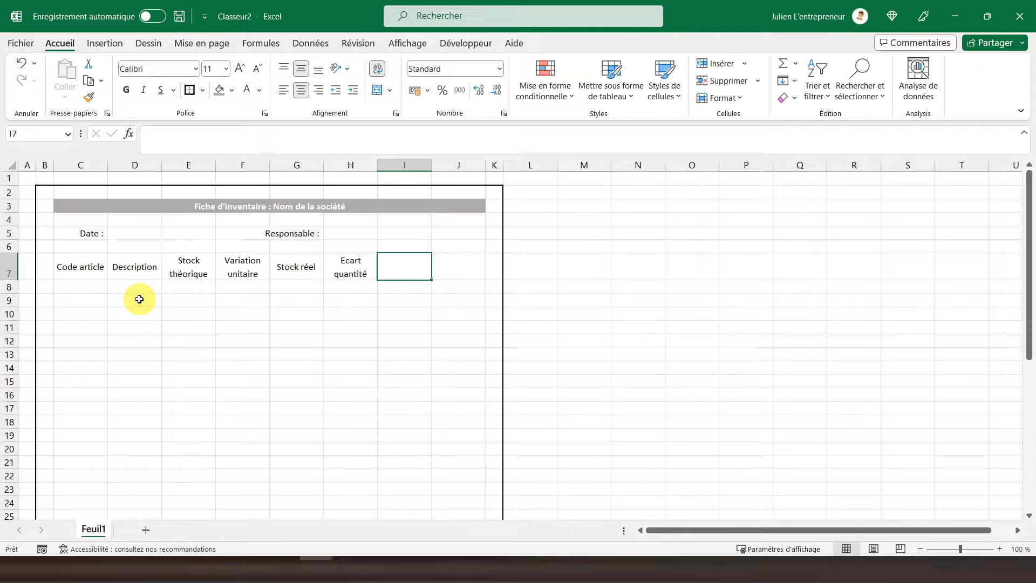
text(Ecart valeur)
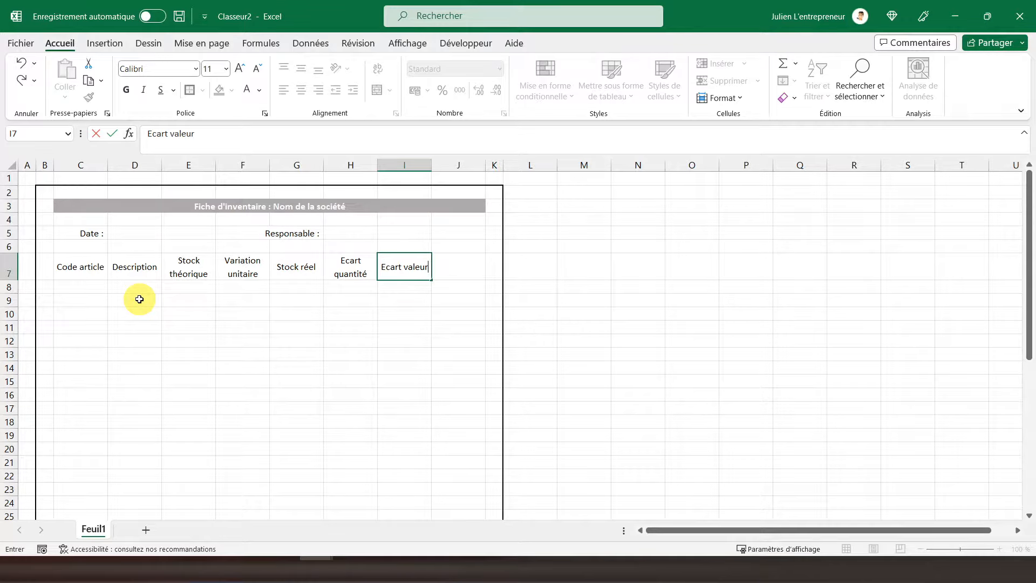
key(Tab)
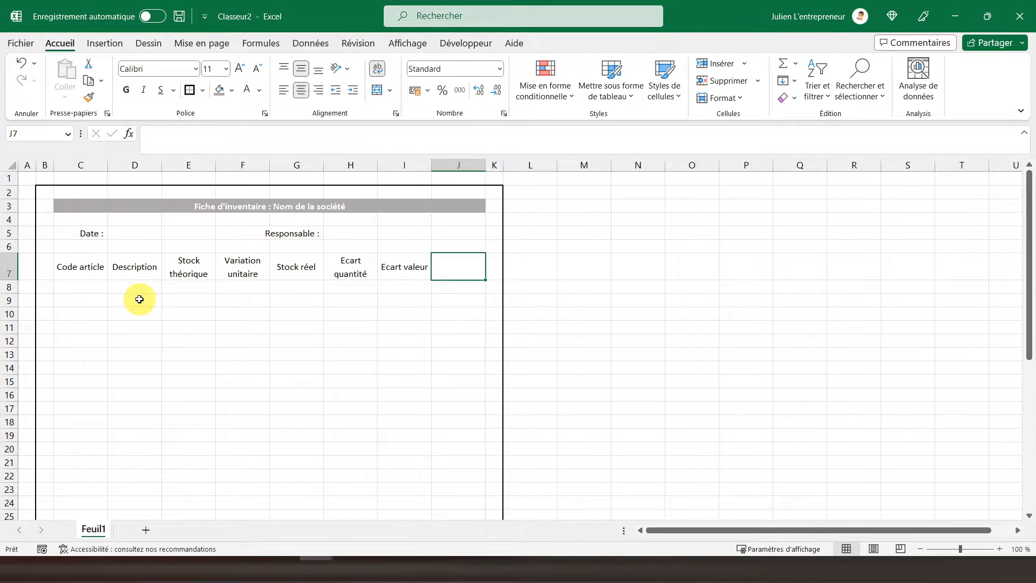
text(Commentaire)
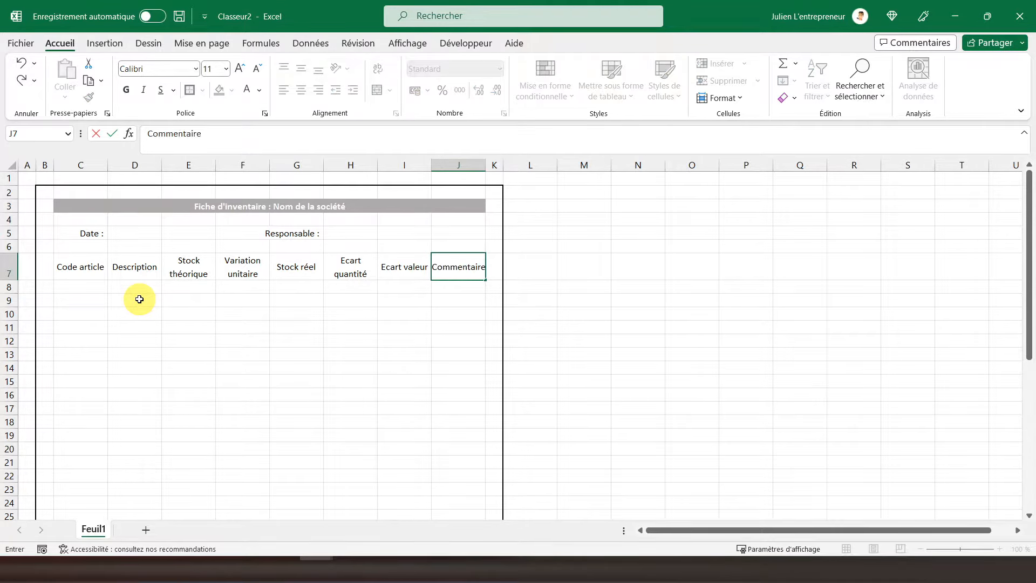
key(Return)
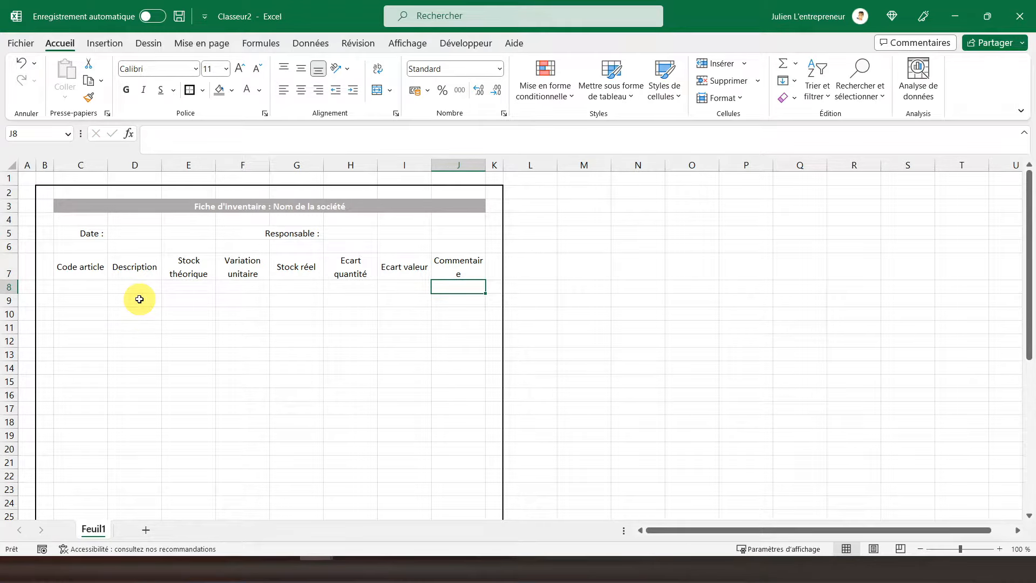
Step: Widen column J so "Commentaire" fits on one line, and narrow columns C, G, H and I to suit their headers
drag(486, 166, 501, 171)
drag(429, 164, 422, 167)
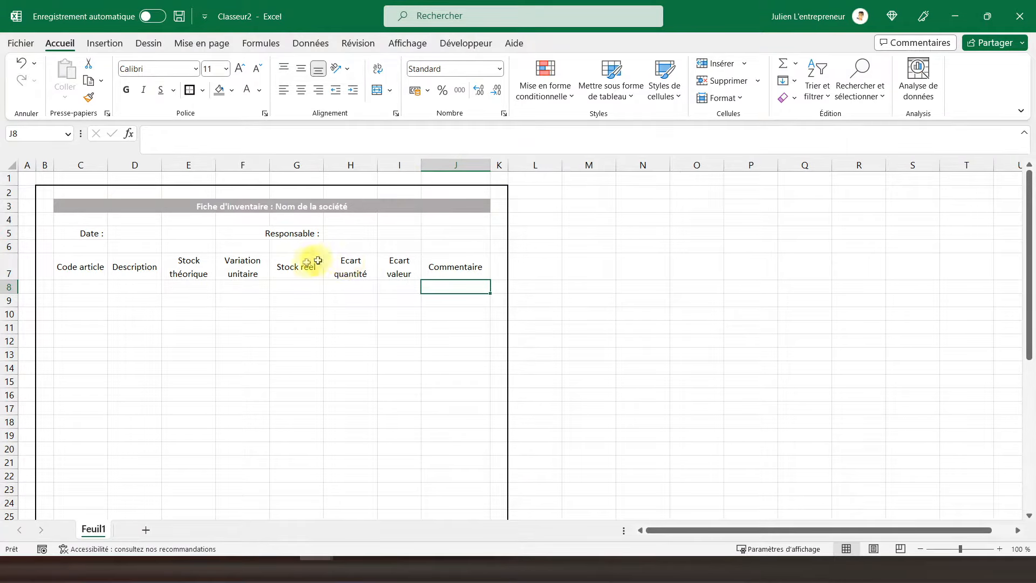
drag(375, 167, 312, 166)
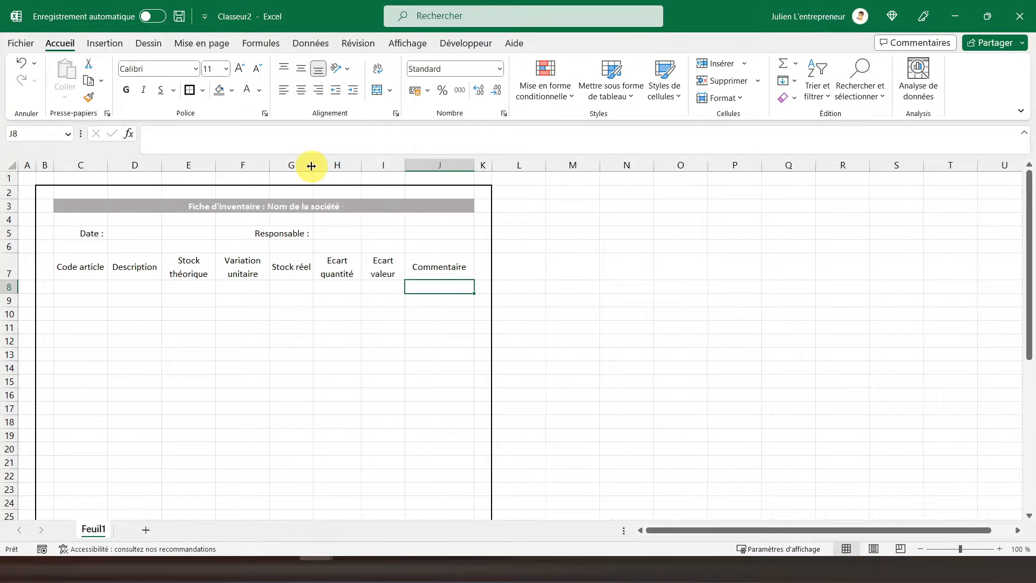
click(81, 263)
drag(110, 164, 103, 164)
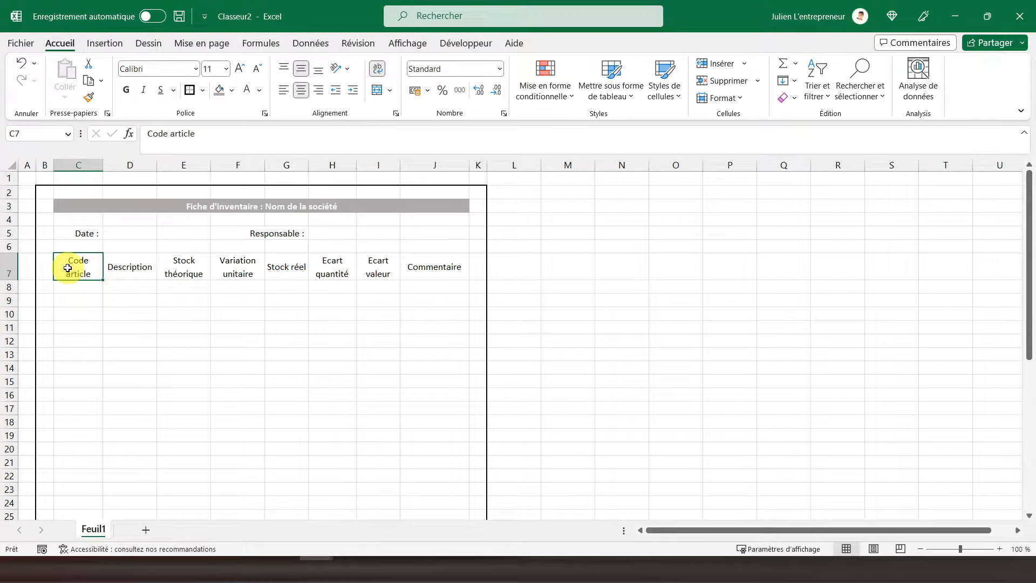
Step: Make row 7 bold and apply all borders to the header cells C7 to J7
click(10, 267)
click(128, 90)
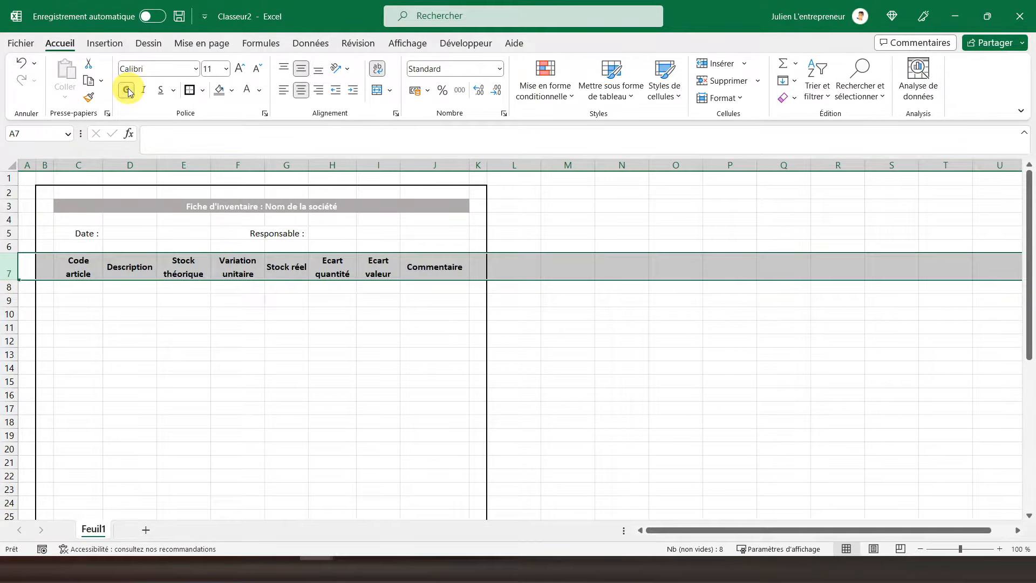
click(79, 270)
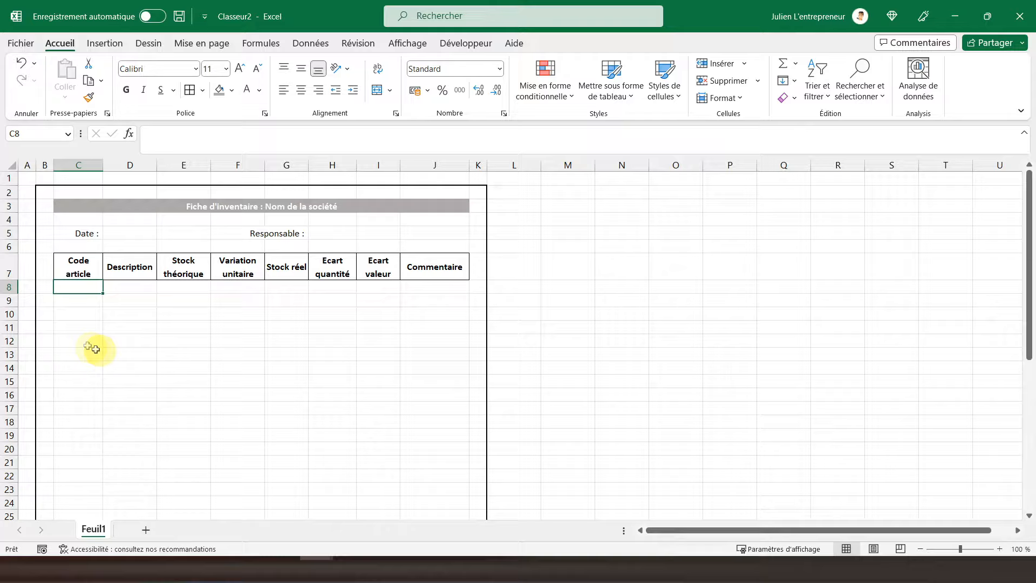
Step: Apply an outline and finer inside borders to the empty table rows below the headers, from cell C8 across to column J
drag(76, 286, 435, 470)
scroll(435, 470, up, 2)
scroll(435, 469, up, 5)
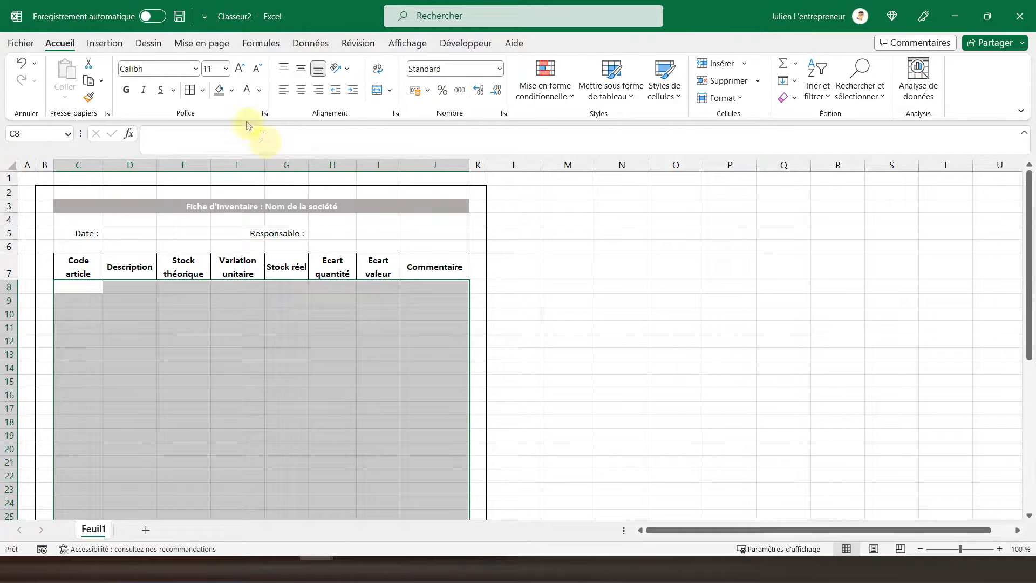
click(207, 89)
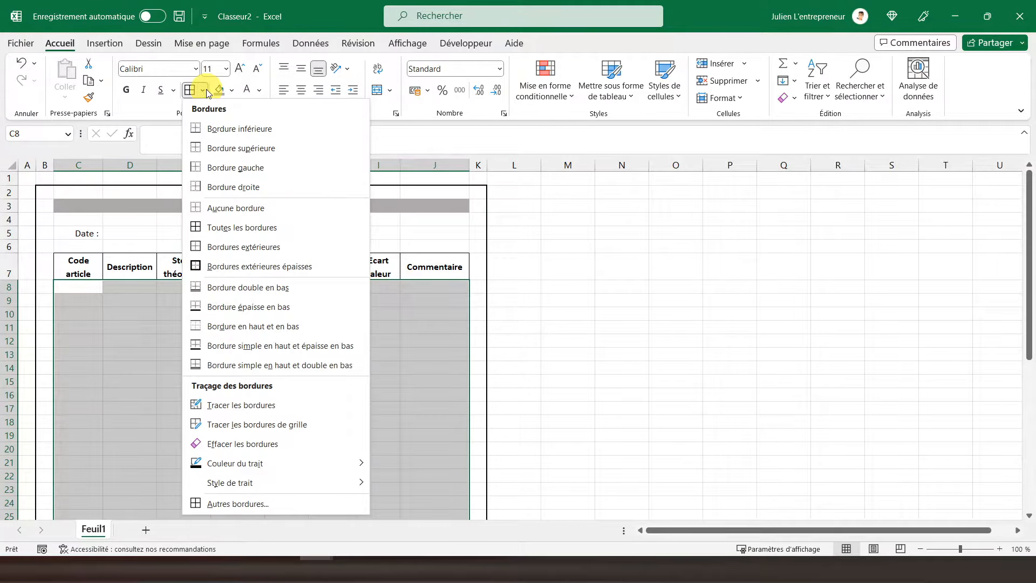
click(250, 503)
click(712, 74)
click(544, 89)
click(748, 73)
click(797, 313)
Step: Fill the empty cells of the "Stock réel" and "Commentaire" columns with the lightest green theme colour
drag(286, 287, 286, 498)
scroll(378, 416, up, 7)
drag(435, 287, 436, 497)
scroll(445, 415, up, 7)
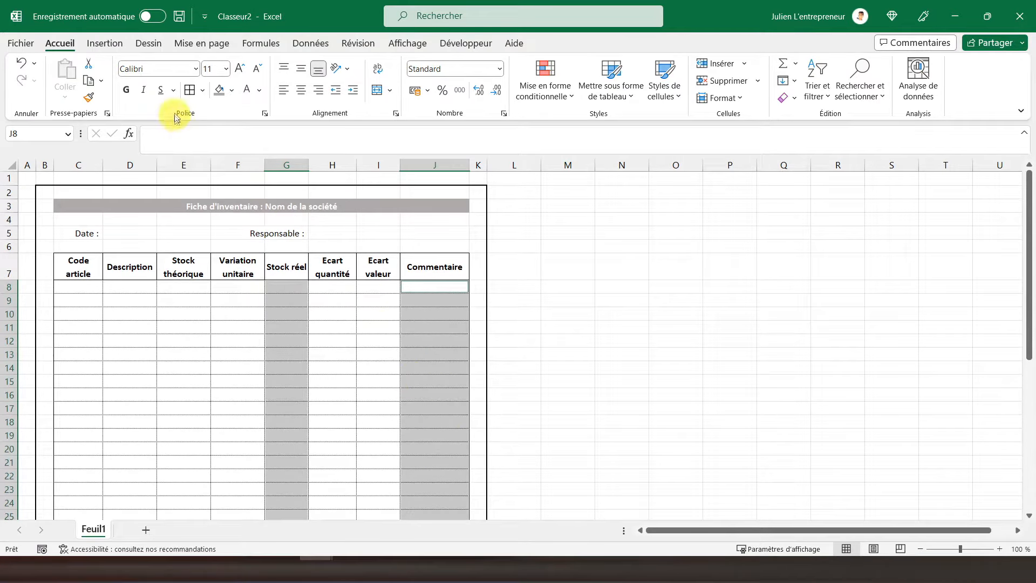
click(232, 90)
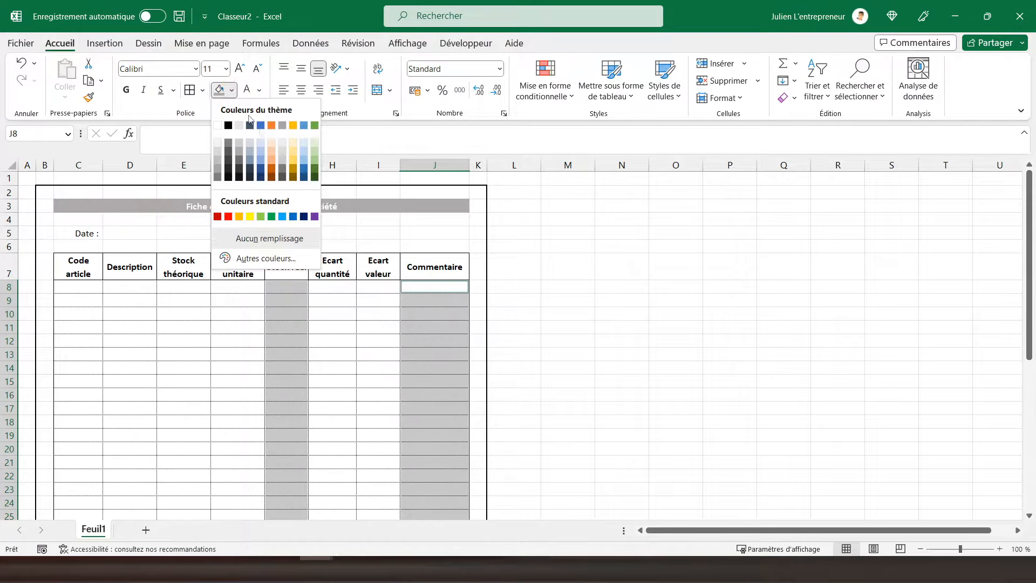
click(314, 142)
click(87, 284)
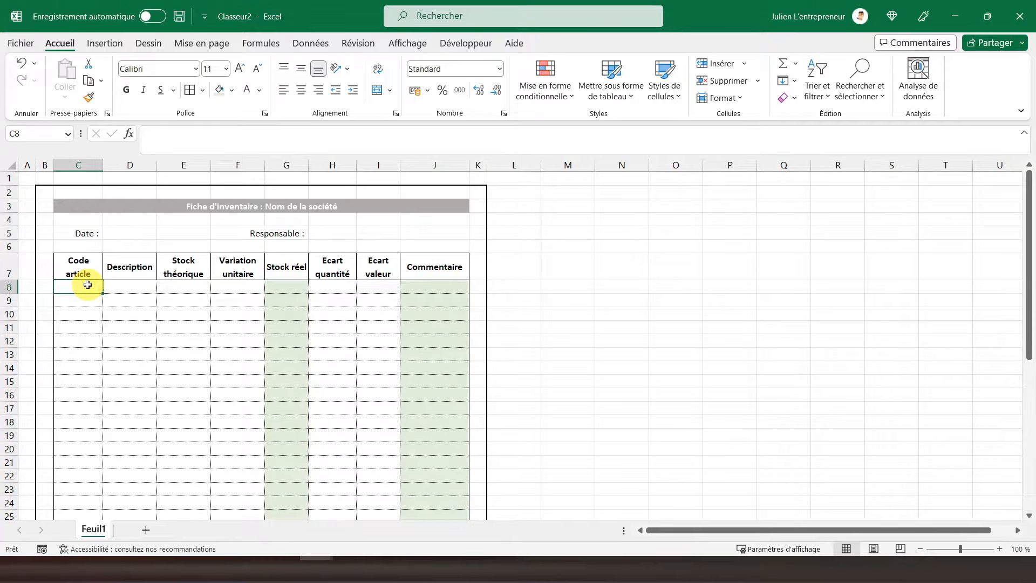
Step: Make the "Date :" label in C5 and the "Responsable :" label in G5 bold
click(78, 233)
click(126, 90)
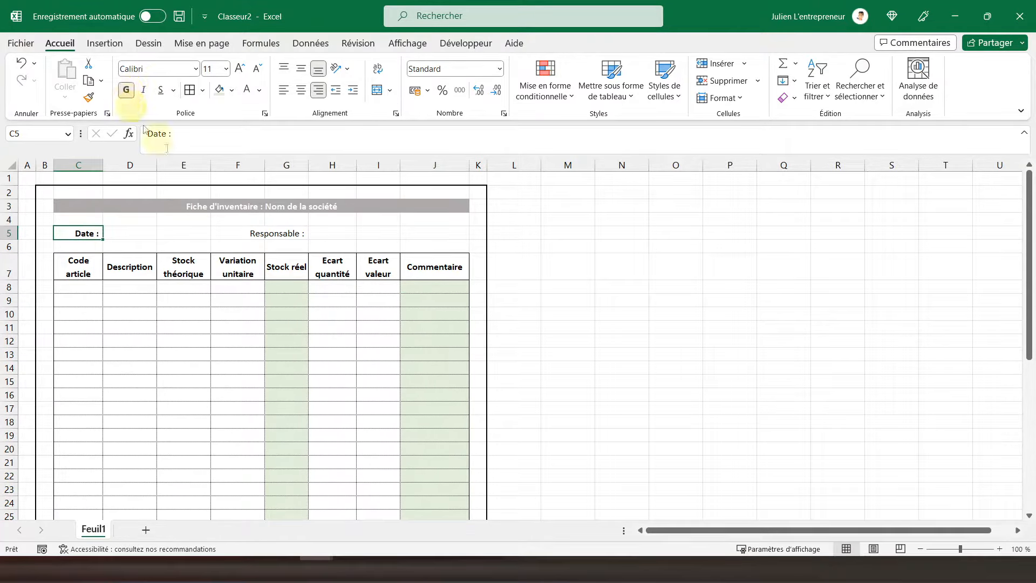
click(279, 231)
click(127, 90)
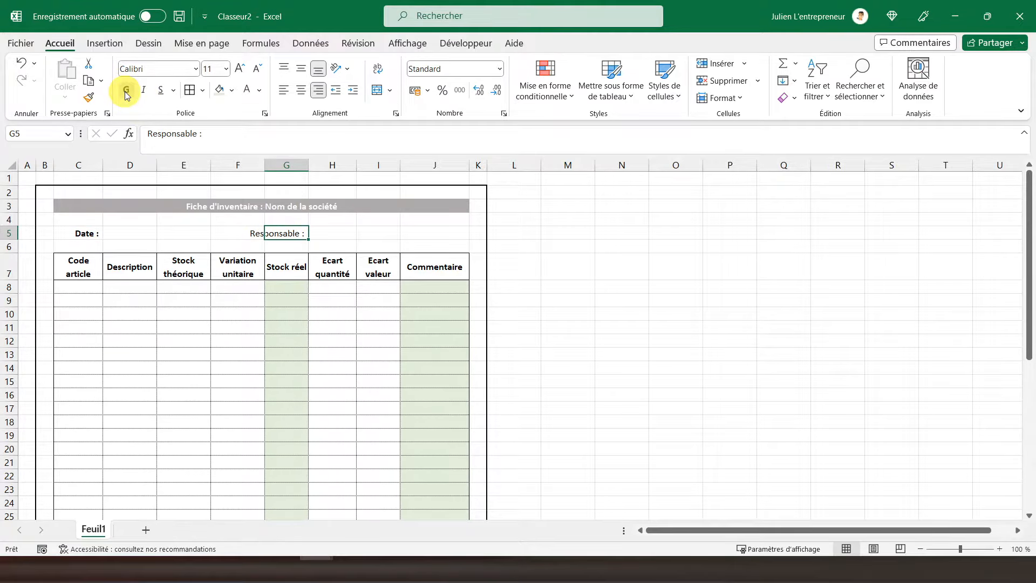
click(80, 269)
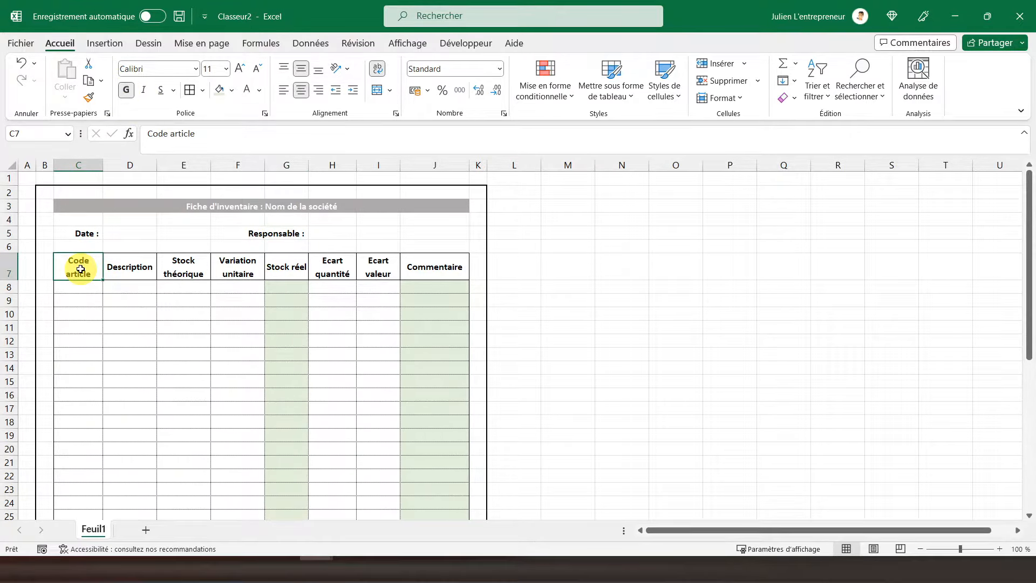
scroll(232, 367, down, 10)
scroll(235, 368, up, 10)
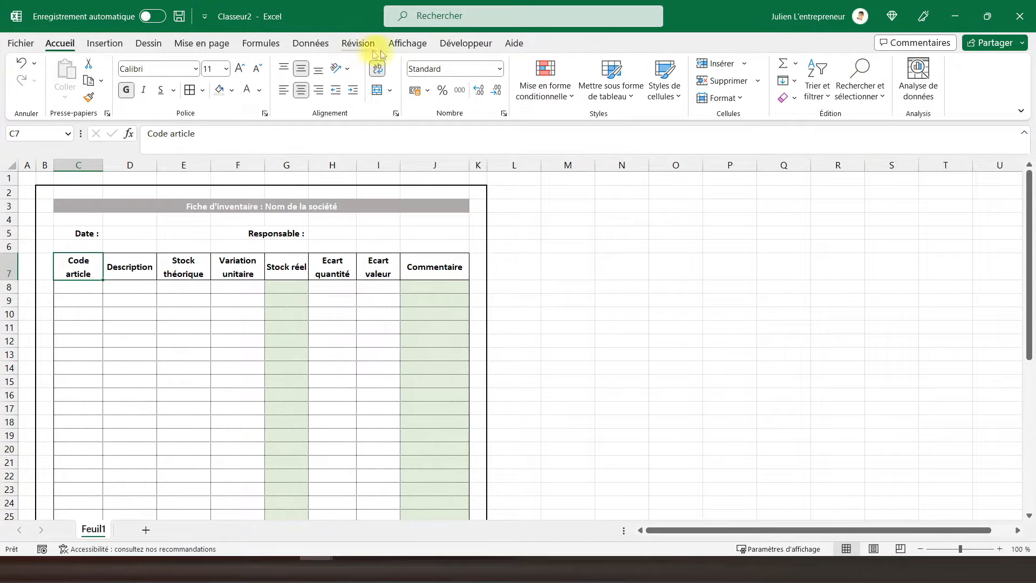
Step: Hide the gridlines (Quadrillage) on the sheet
click(409, 44)
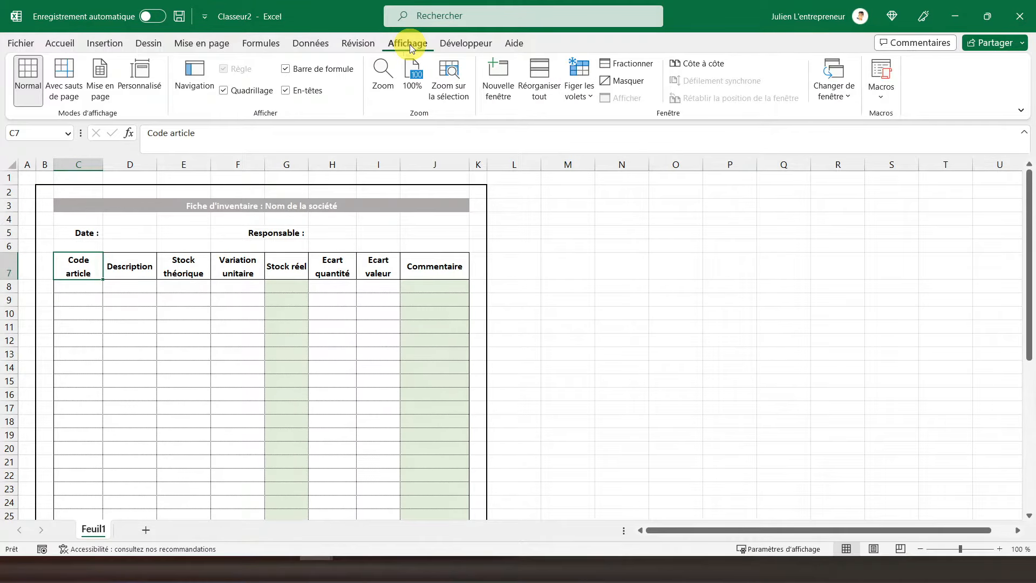
click(224, 90)
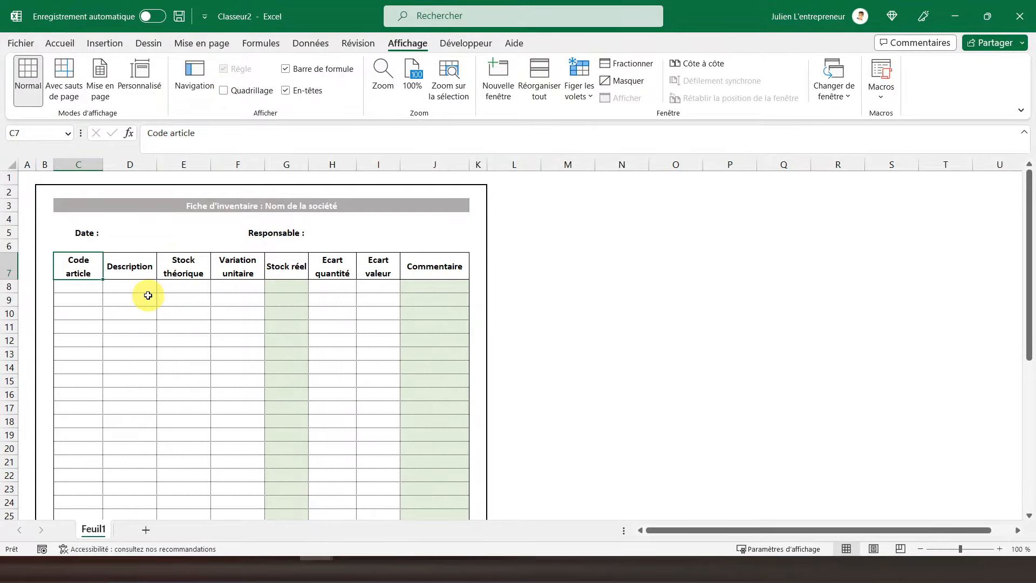
scroll(148, 295, down, 11)
scroll(148, 295, up, 7)
scroll(148, 295, up, 4)
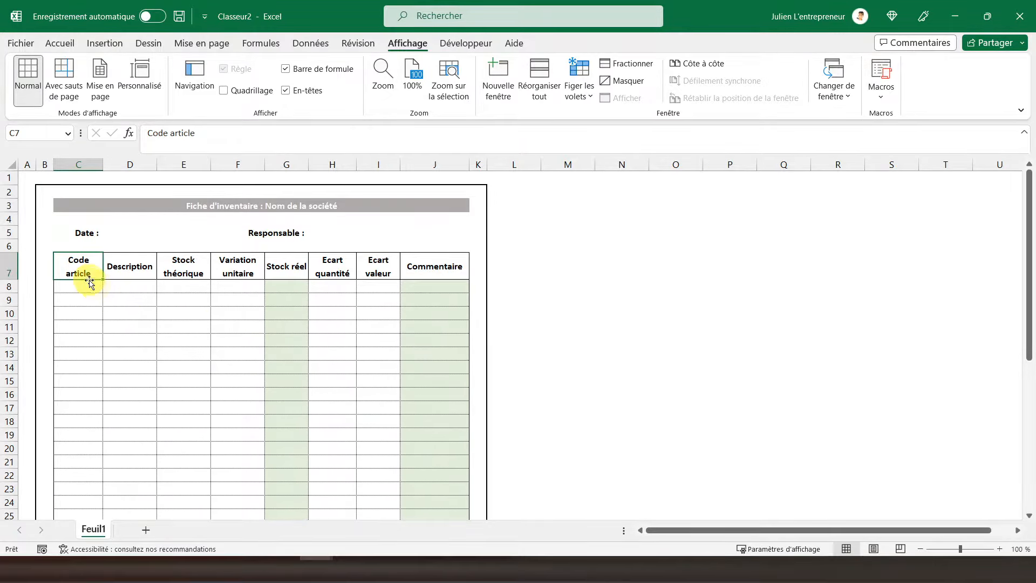
scroll(87, 287, down, 1)
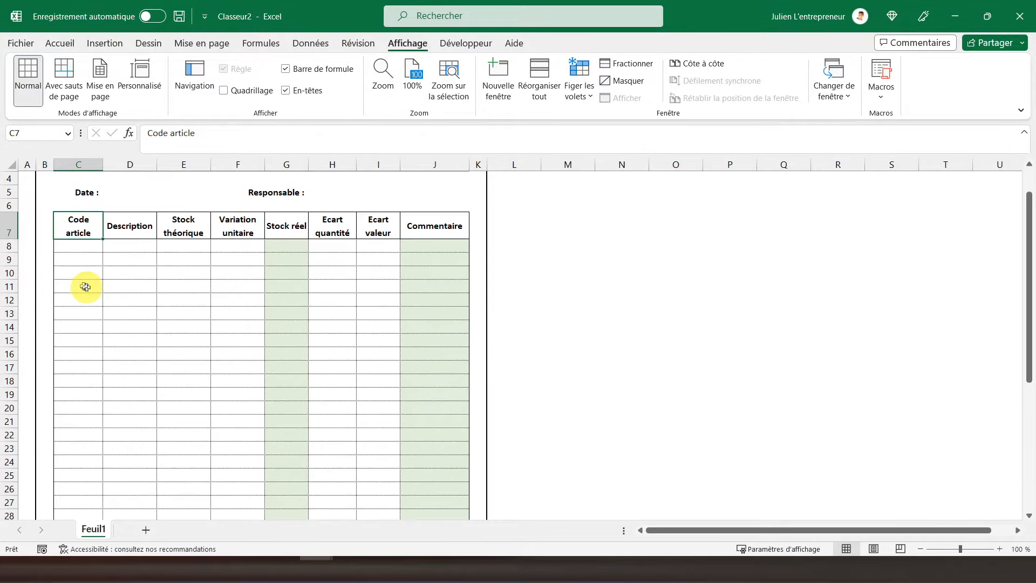
scroll(77, 163, up, 1)
Step: Centre the contents of columns C to J horizontally and vertically
drag(77, 164, 463, 166)
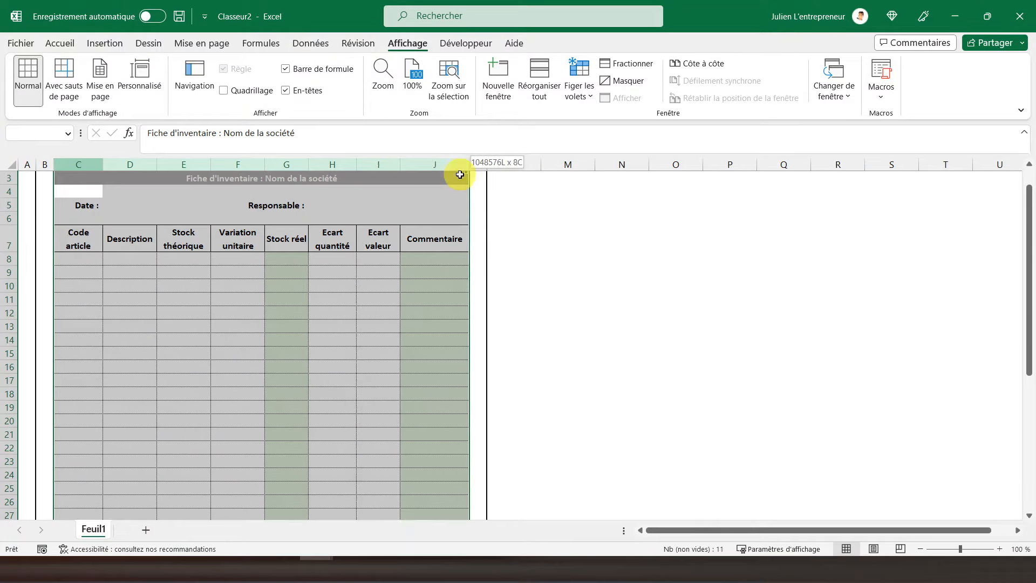
click(70, 47)
click(298, 91)
click(300, 69)
Step: Right-align cells C5 to G5 containing the "Date :" and "Responsable :" labels
click(81, 206)
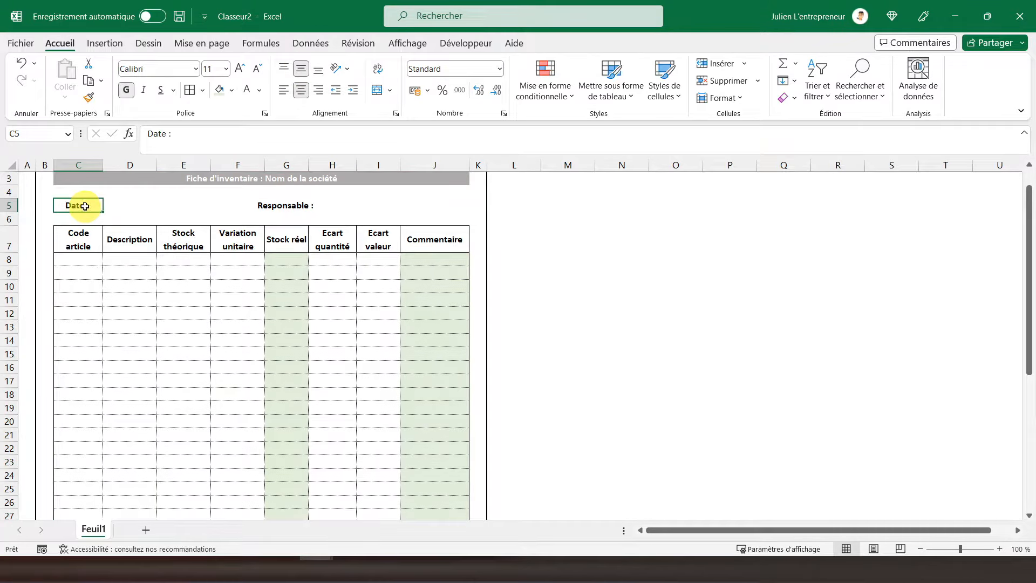
drag(85, 207, 281, 205)
click(318, 90)
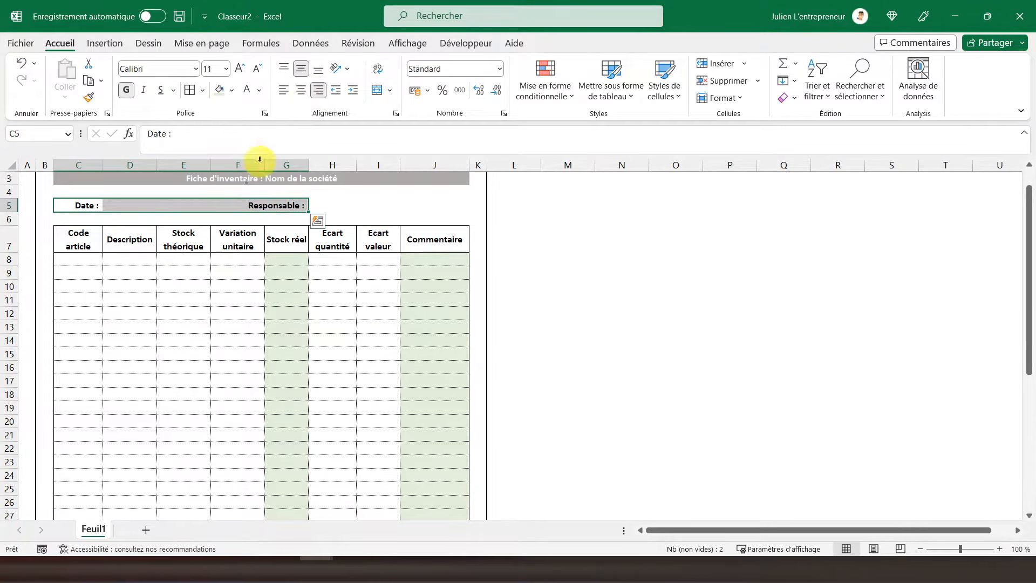
click(76, 246)
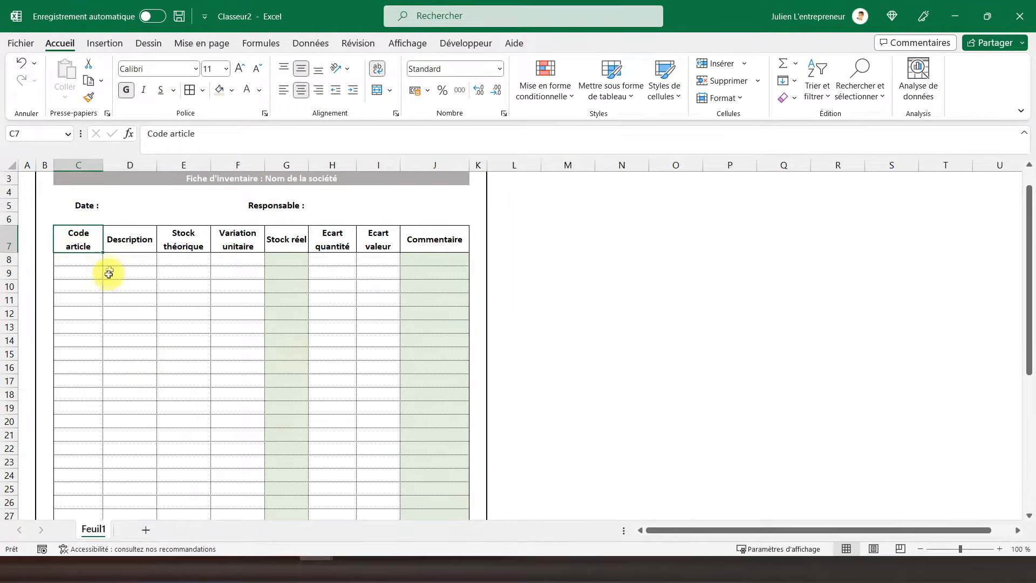
Step: Apply the thousands separator number format to rows 8 to 44 of the "Stock théorique", "Variation unitaire" and "Ecart quantité" columns
click(179, 261)
scroll(196, 297, down, 1)
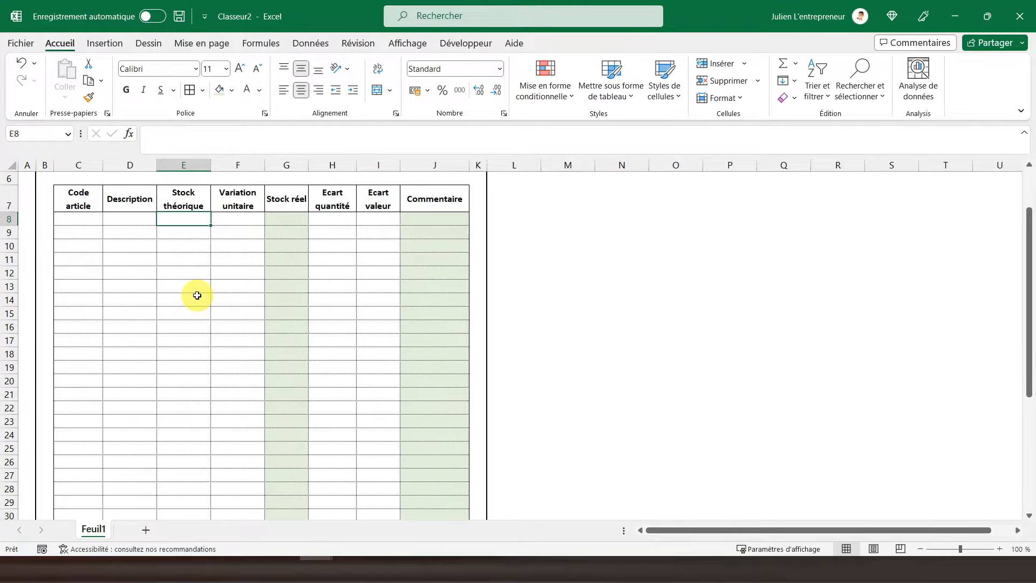
drag(169, 225, 236, 491)
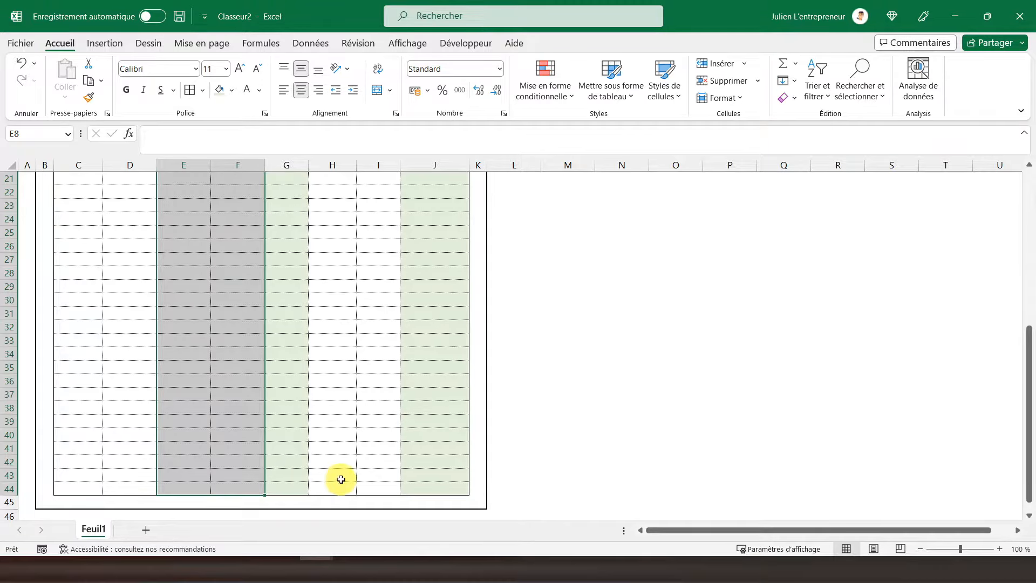
drag(327, 488, 331, 287)
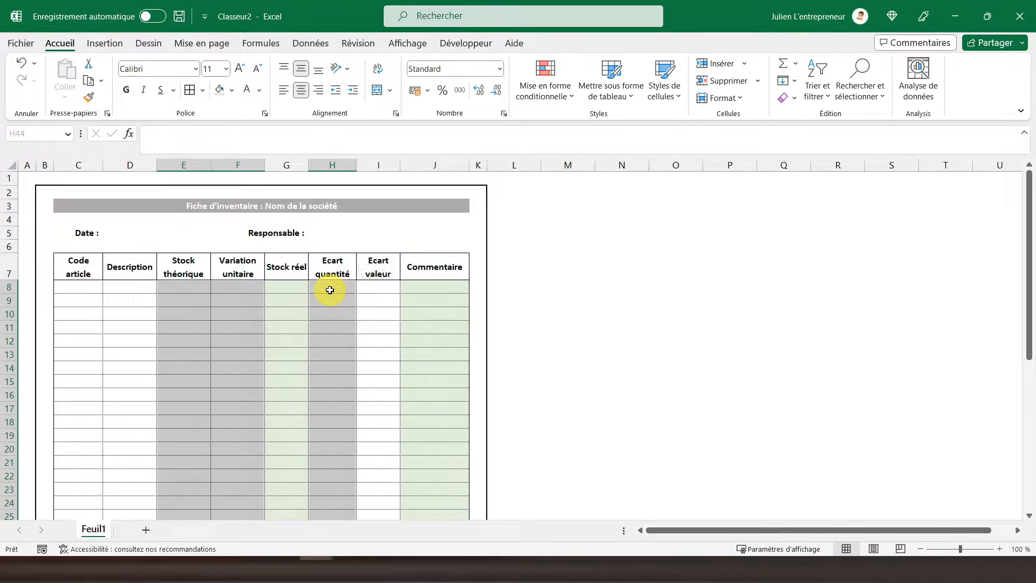
click(457, 92)
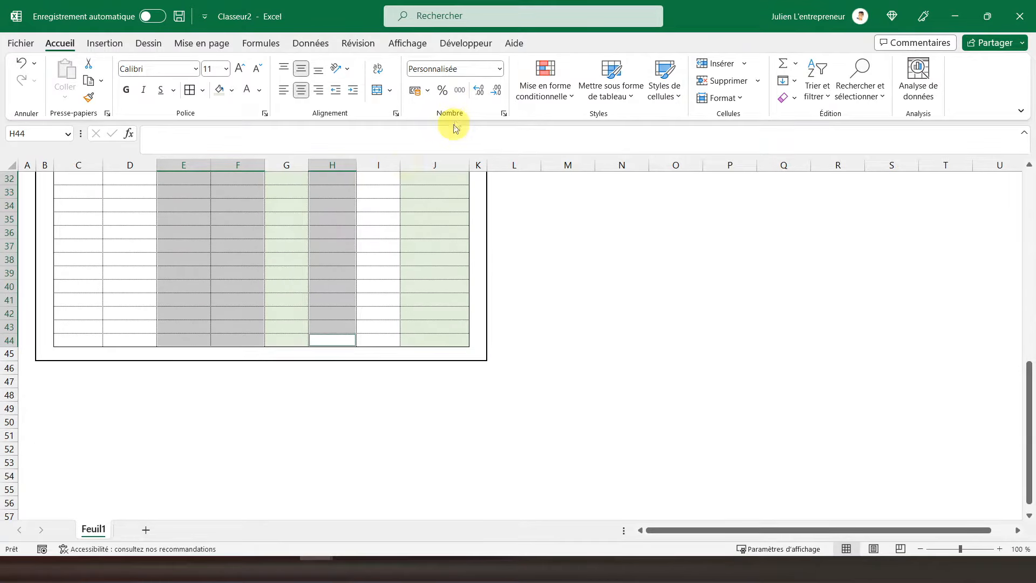
click(347, 229)
scroll(347, 229, up, 10)
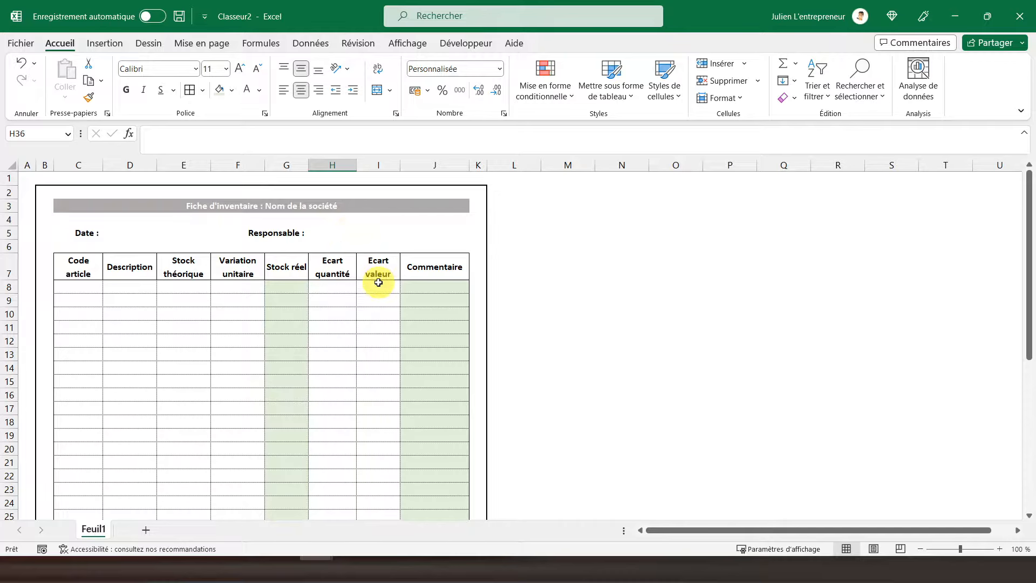
Step: Apply the Comptabilité number format to the whole "Ecart valeur" column I
click(378, 282)
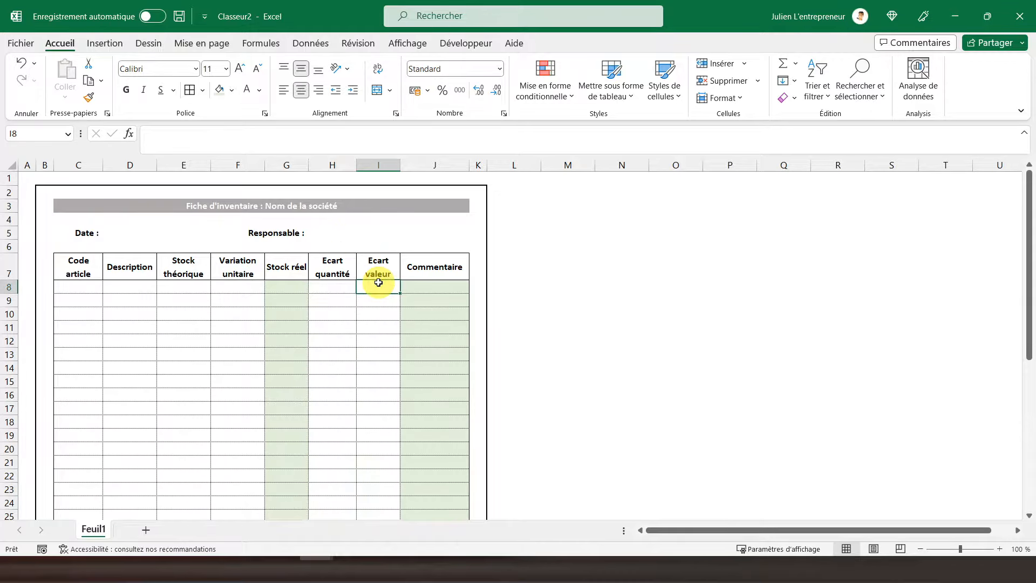
click(378, 165)
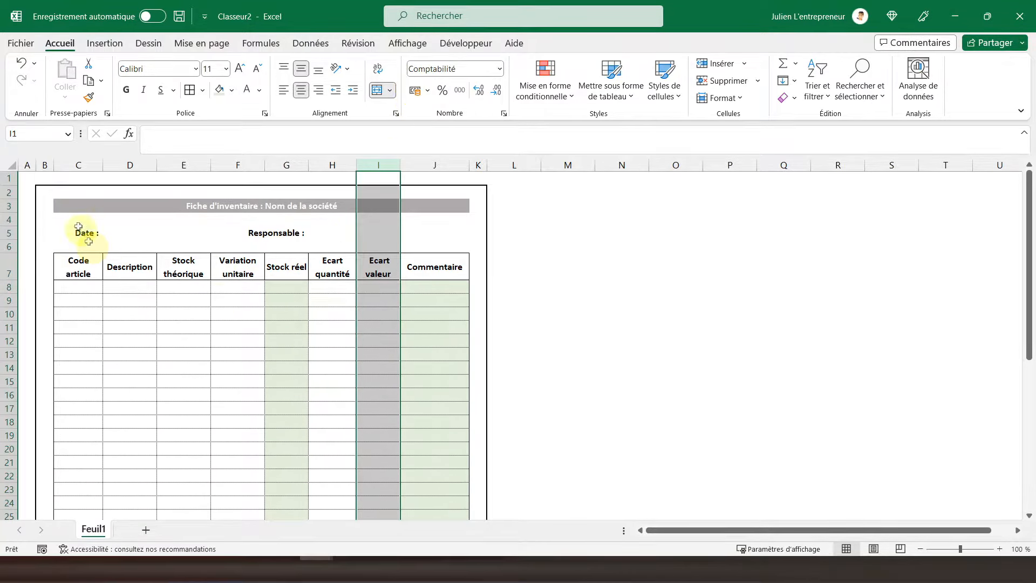
click(79, 204)
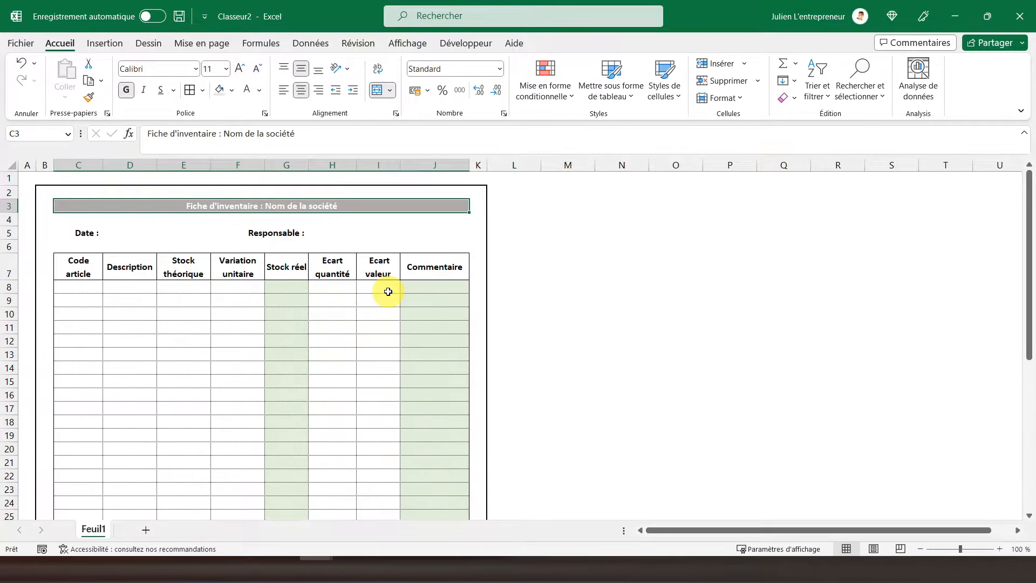
Step: Define the print area from the title in C3 down to the last table row in column J
mouse_move(72, 208)
mouse_down()
mouse_move(105, 551)
mouse_move(109, 439)
mouse_up()
scroll(110, 440, up, 7)
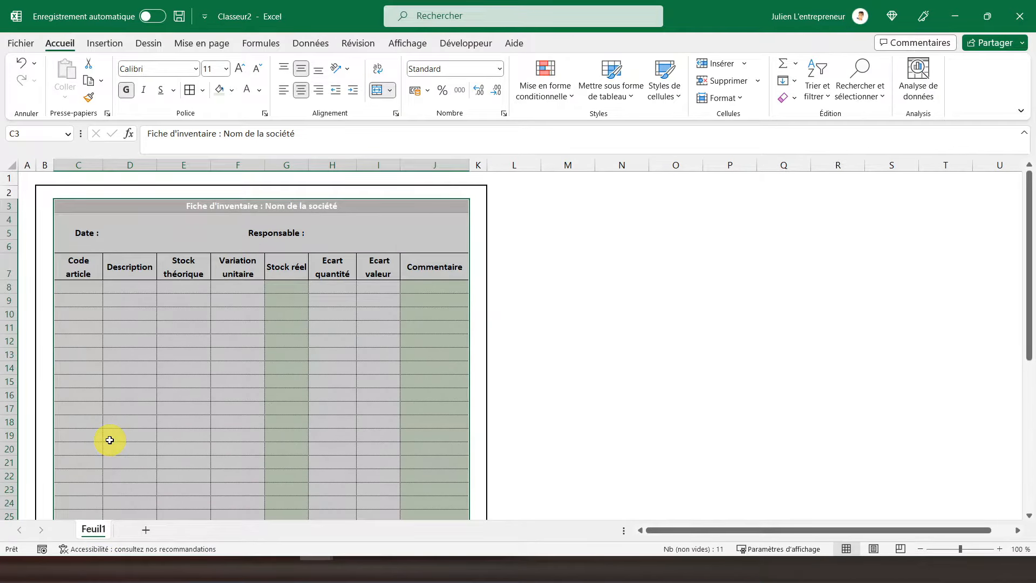
click(205, 41)
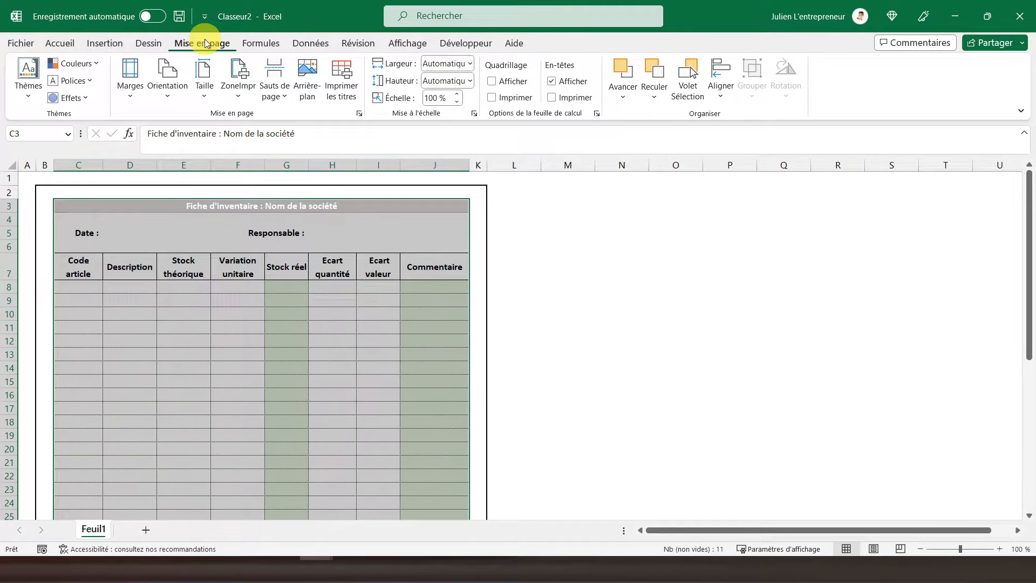
click(237, 90)
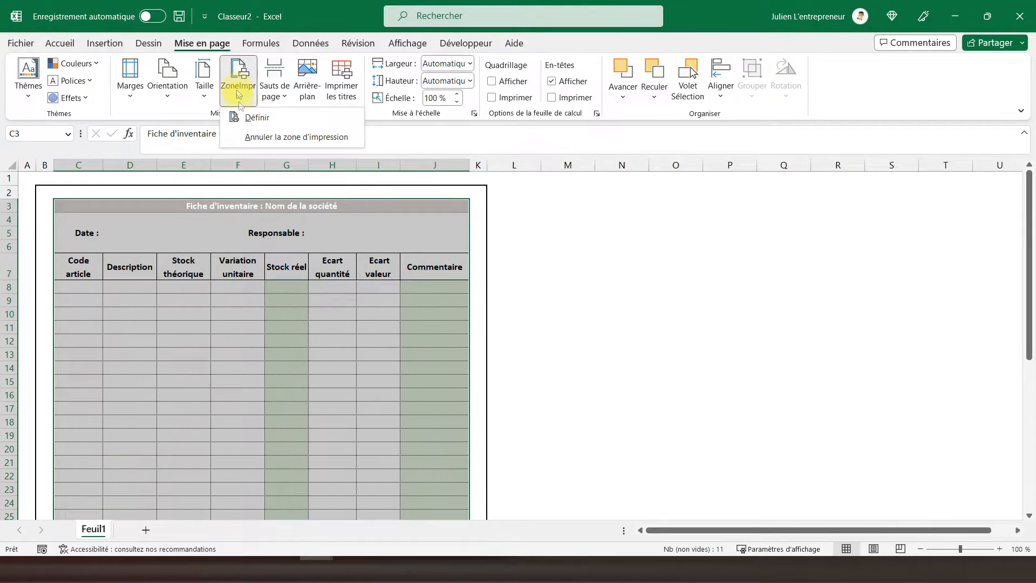
click(248, 120)
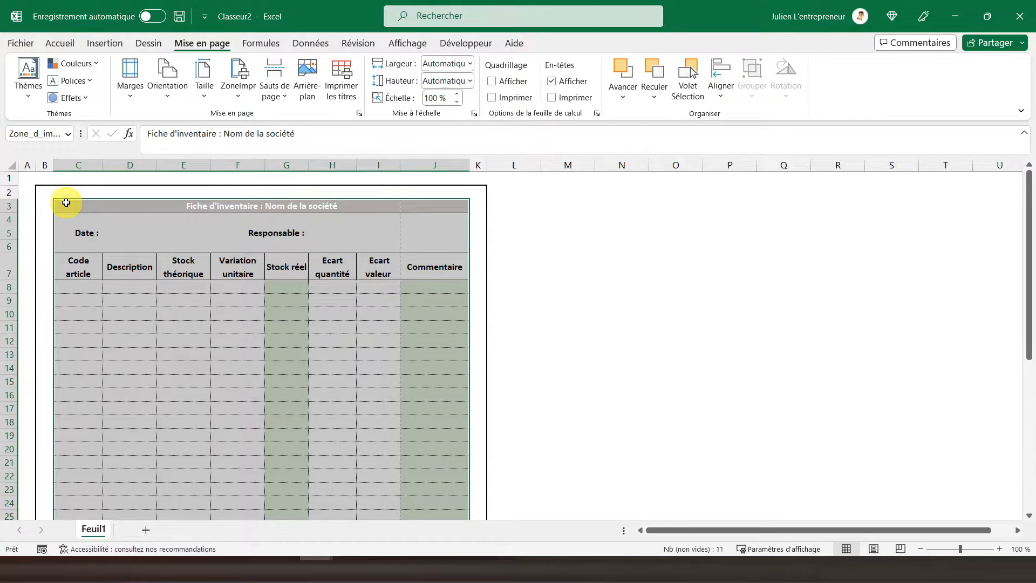
click(65, 208)
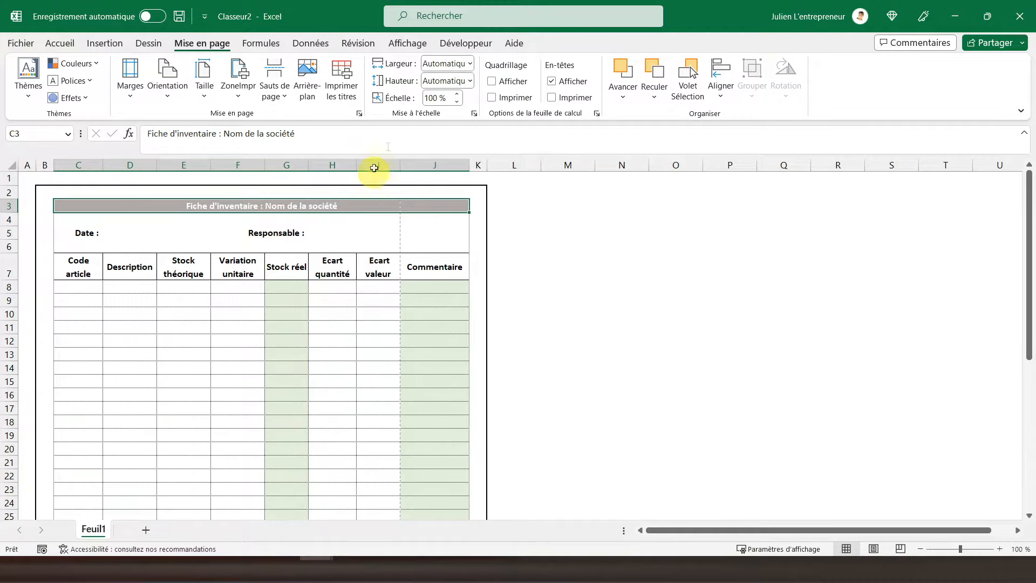
Step: Switch to the page break view and move the vertical page break to the outer edge of column J so the table fits one page
click(403, 47)
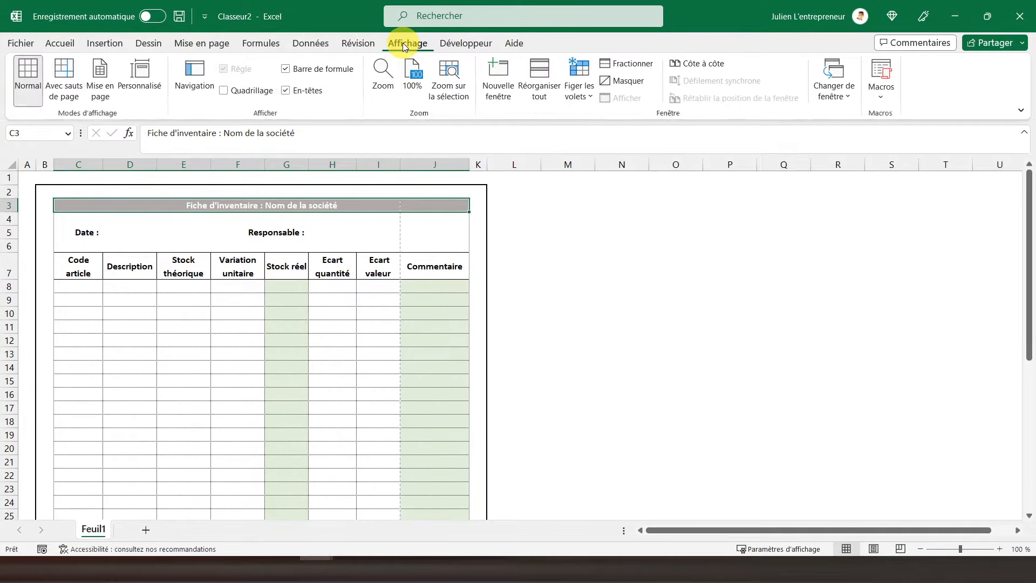
click(68, 97)
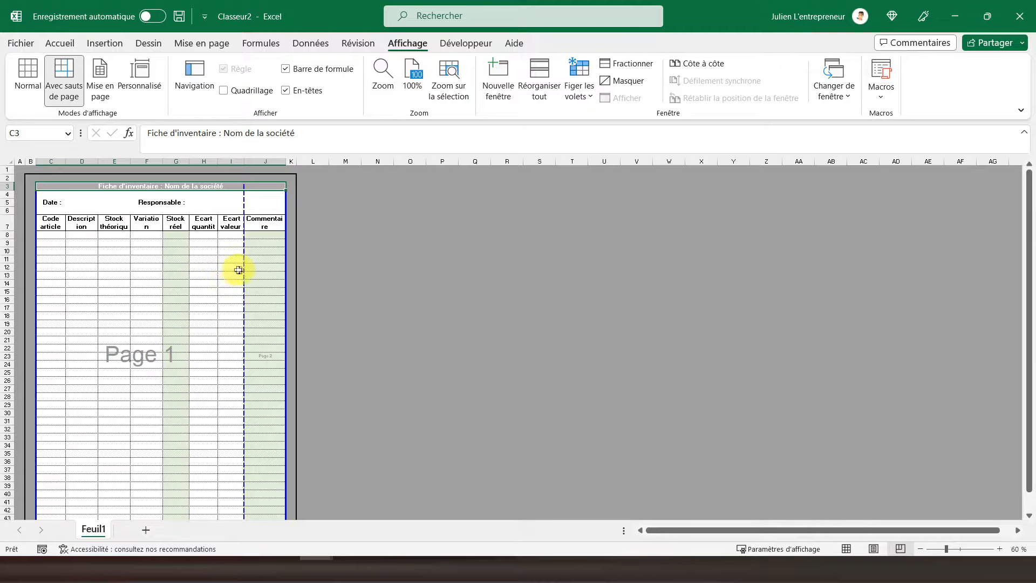
drag(242, 270, 285, 278)
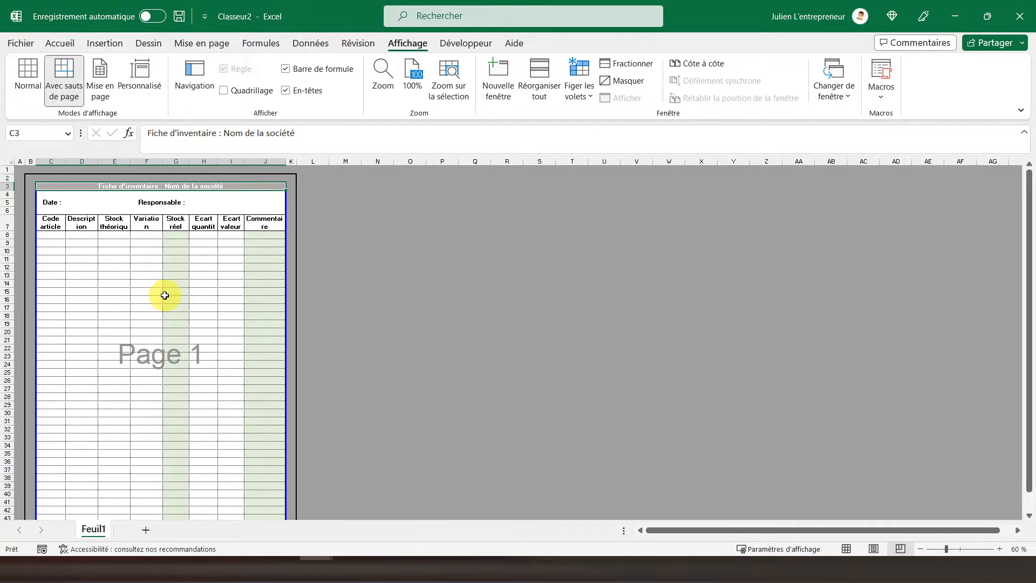
scroll(163, 294, down, 3)
scroll(196, 347, up, 3)
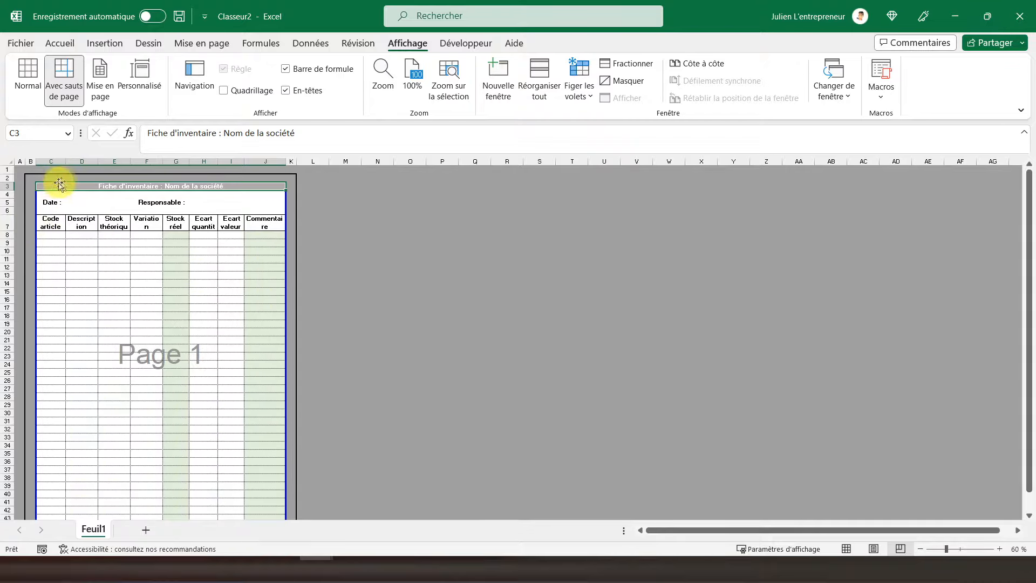
Step: Check the single-page layout down to the table's end and return the sheet to the Normal view
click(180, 314)
scroll(148, 260, down, 3)
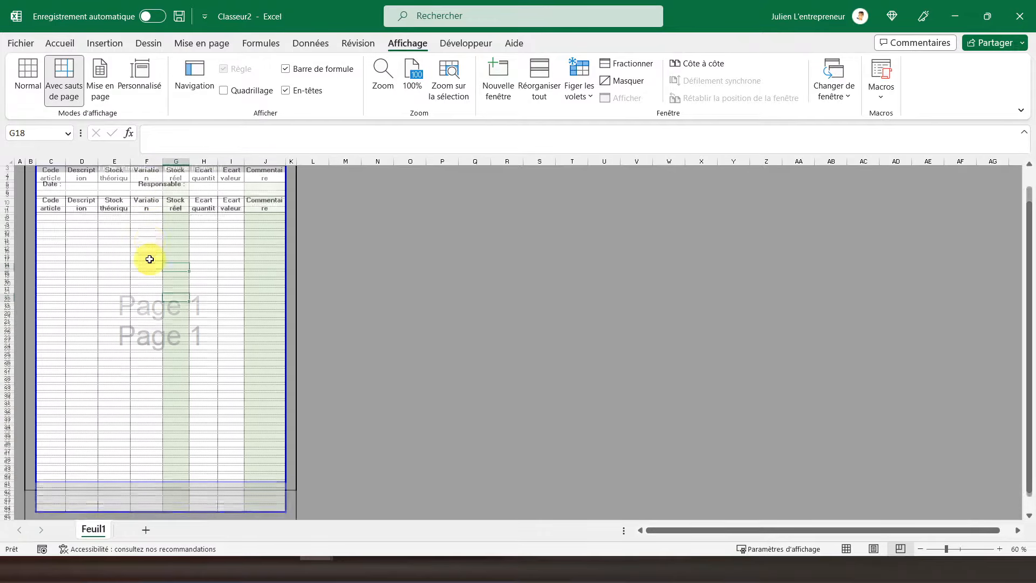
scroll(188, 317, up, 3)
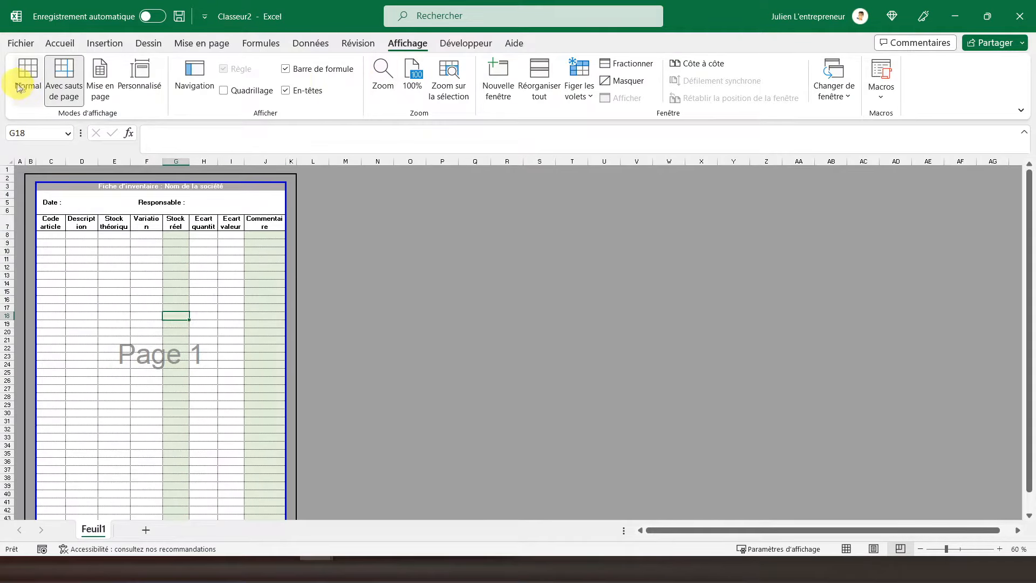
click(25, 80)
click(53, 190)
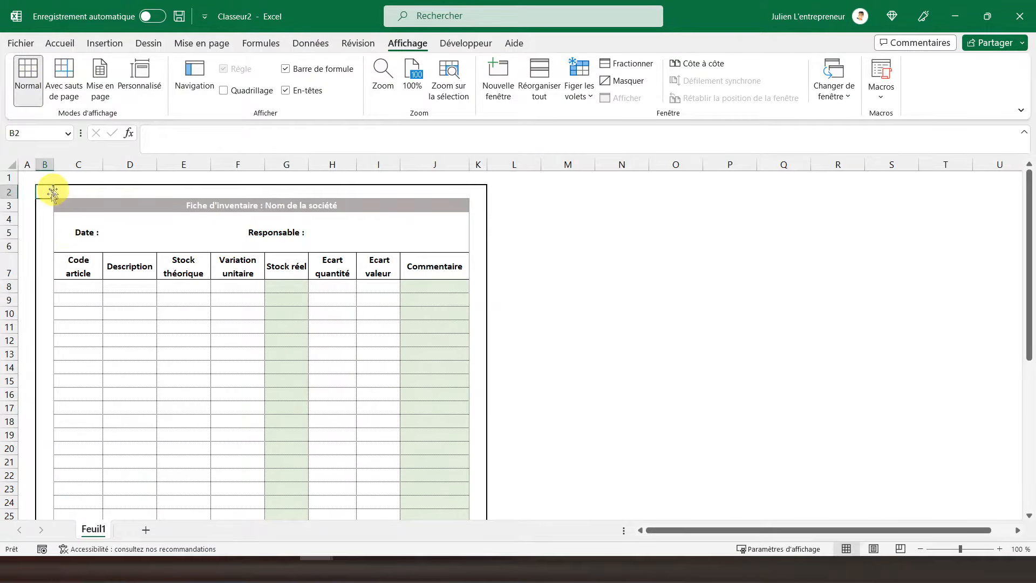
Step: Rename the inventory worksheet as "Fiche d'inventaire"
scroll(70, 261, down, 4)
scroll(318, 335, up, 4)
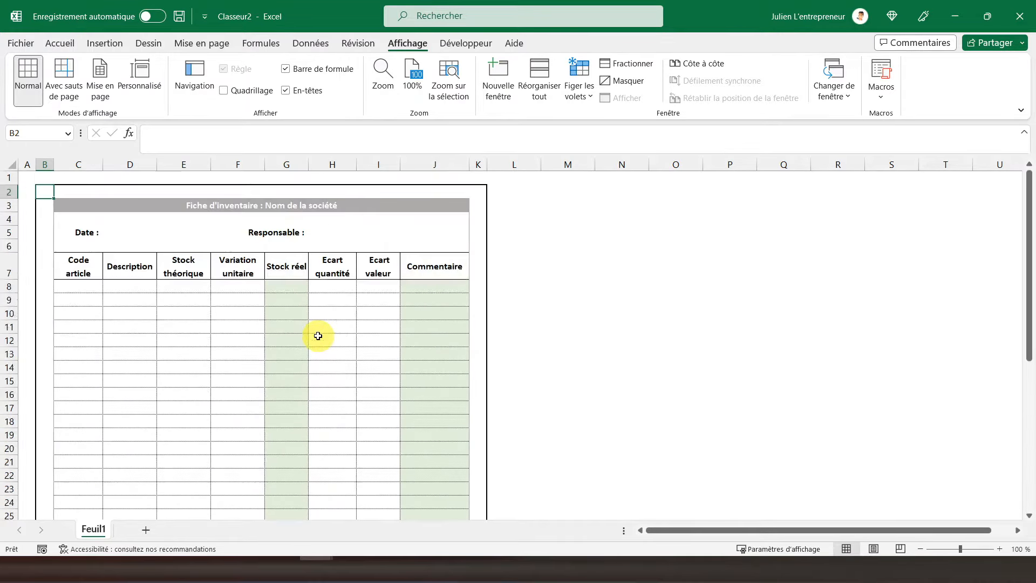
click(26, 180)
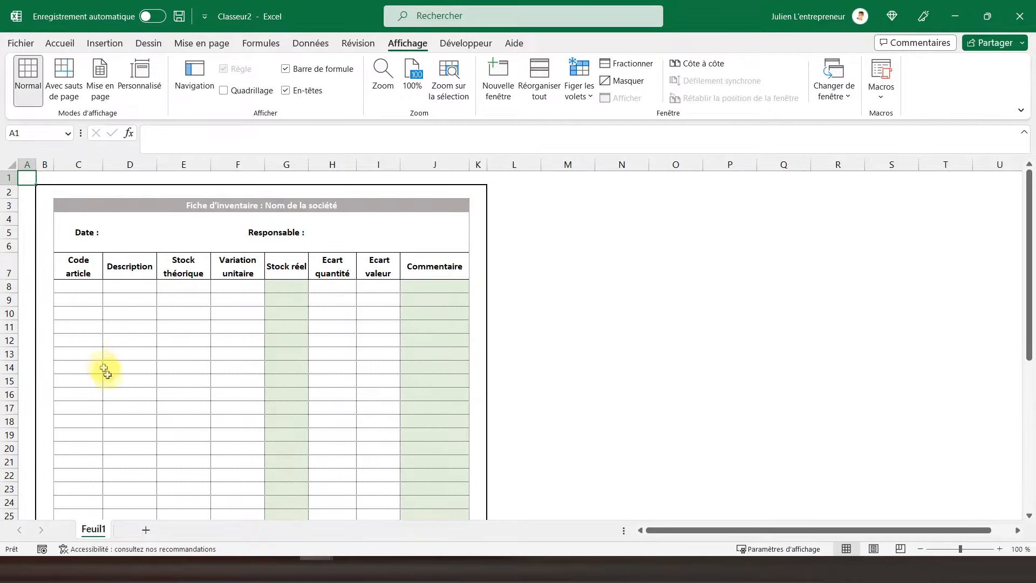
double_click(97, 529)
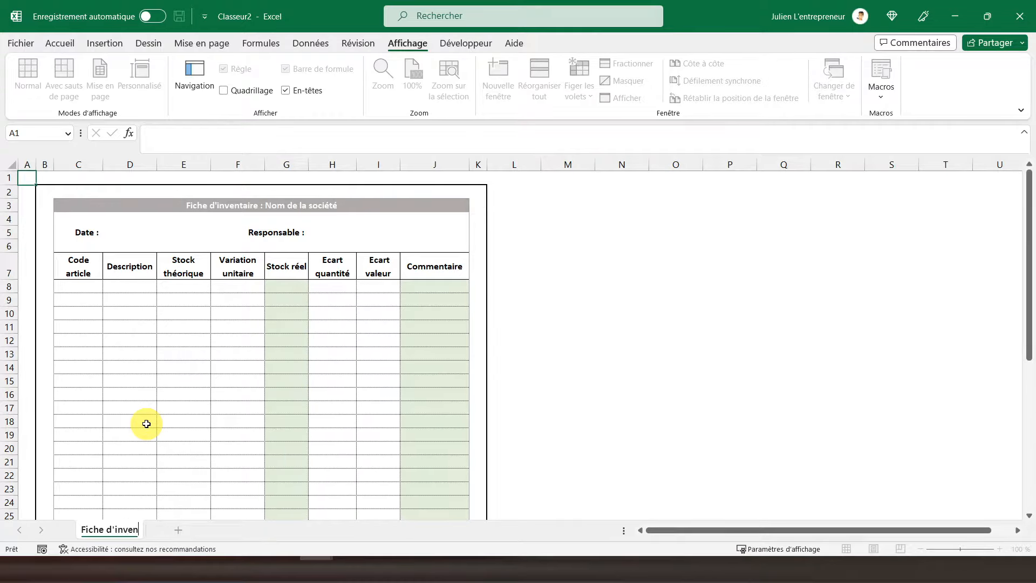
key(Return)
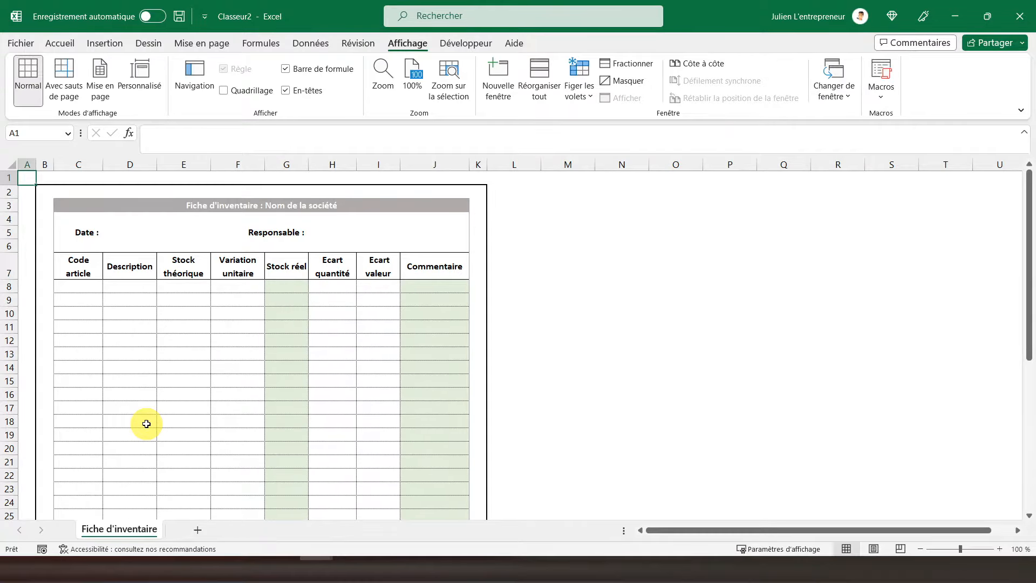
Step: Add a second worksheet and name it "Entrées-Sorties"
click(198, 530)
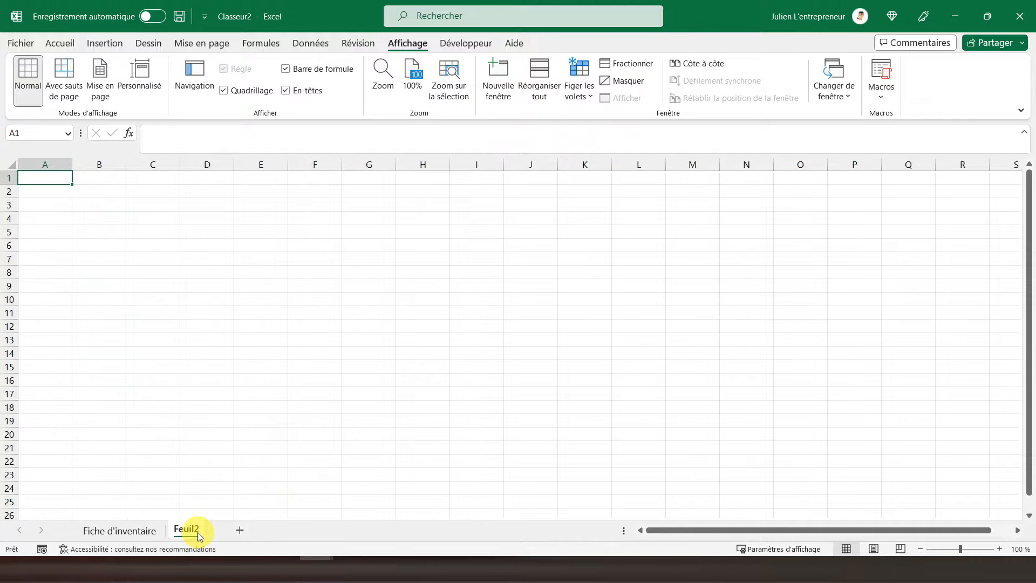
double_click(187, 530)
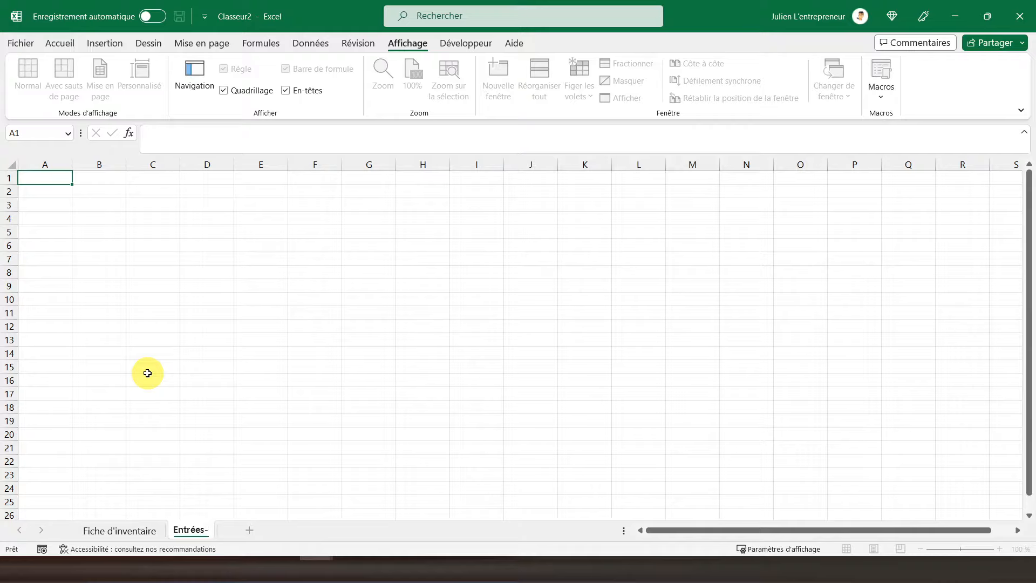
text(Entrées-Sorties)
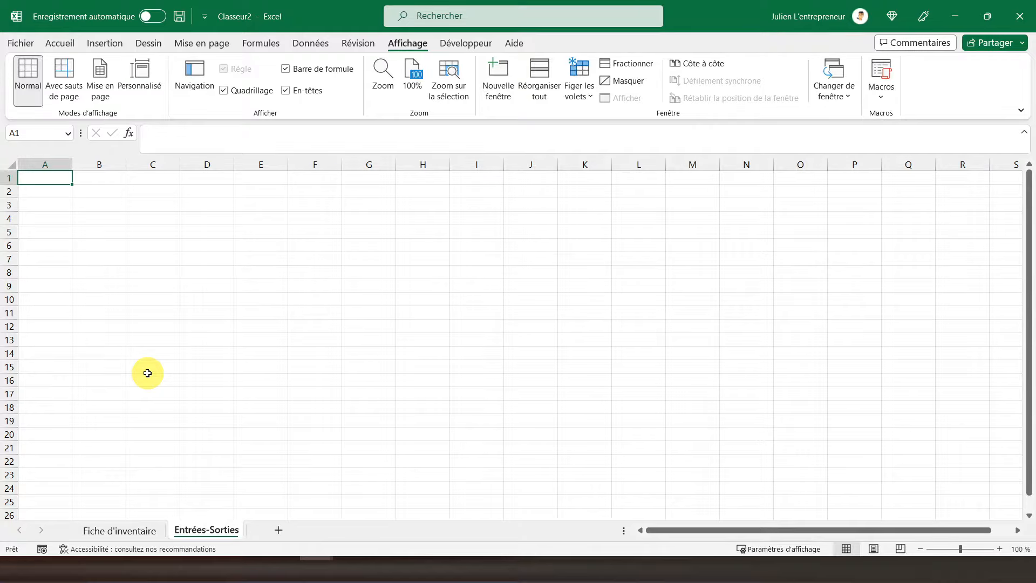
Step: Enter the title "Entrées" in cell A1 of the Entrées-Sorties sheet
click(56, 181)
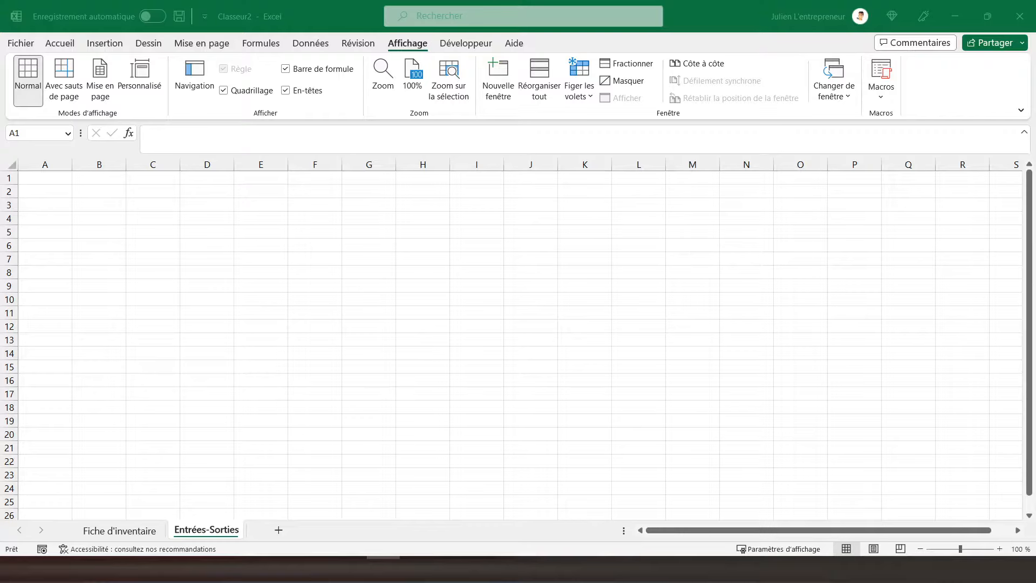
click(54, 181)
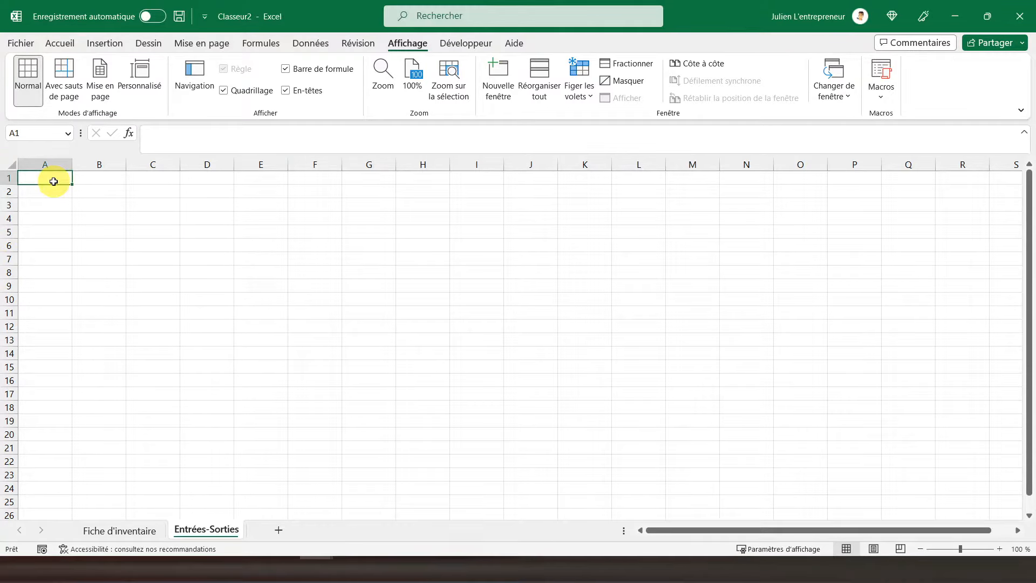
text(Entrées)
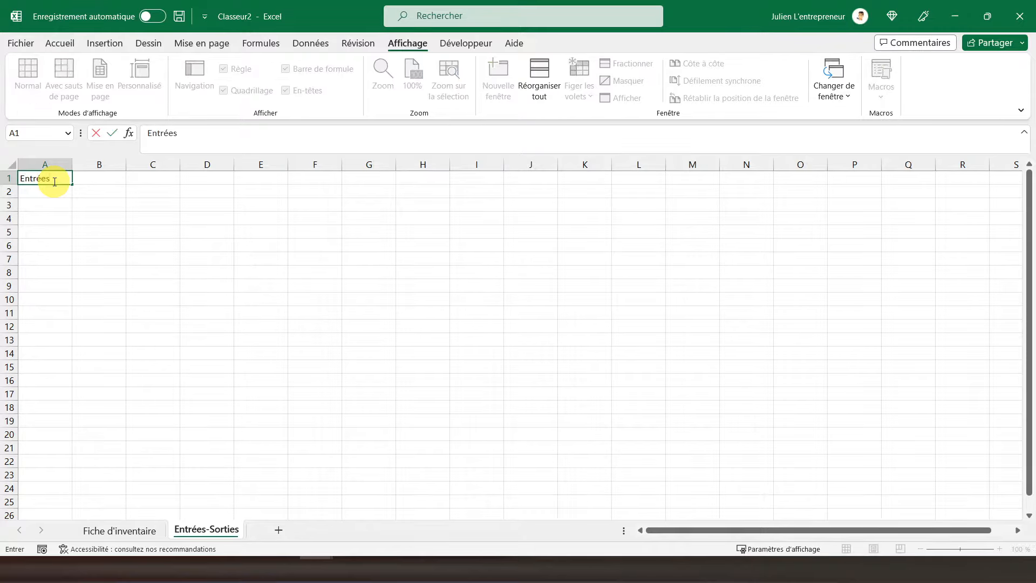
key(Return)
Step: Enter the column headers "Date", "Code article" and "Description" in cells A5 to C5
key(Down)
key(Down)
key(Down)
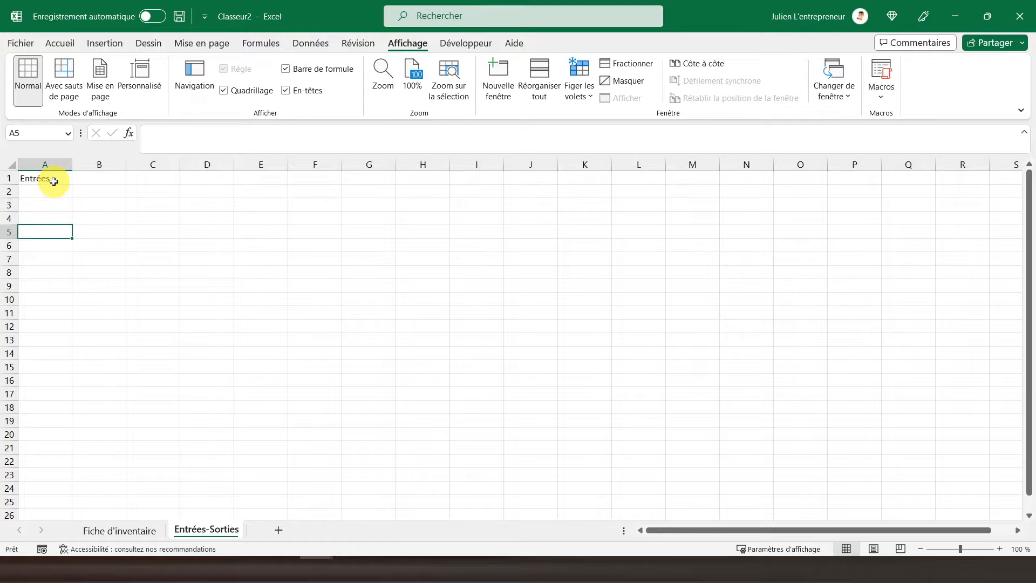
text(Date)
key(Tab)
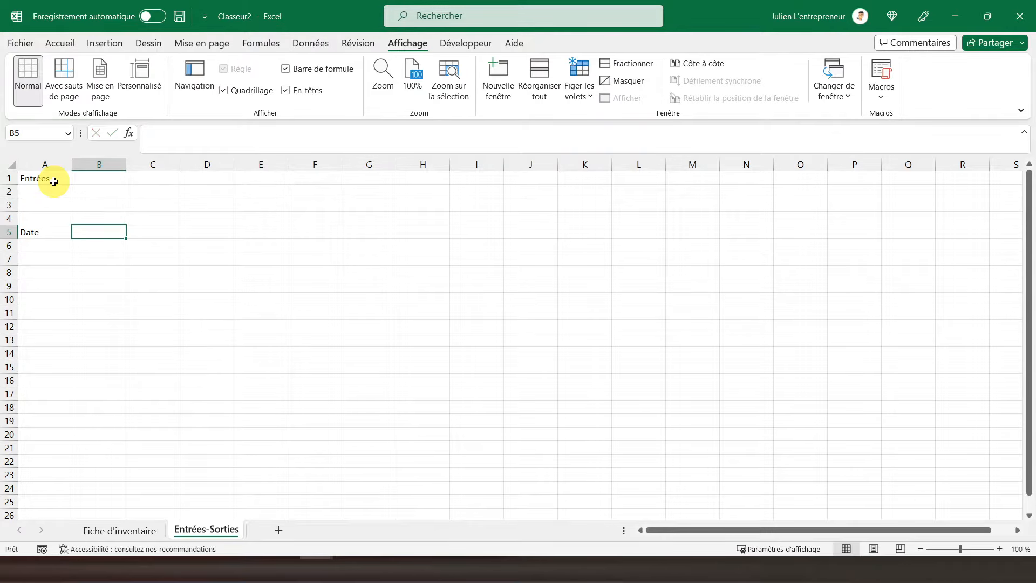
text(Code article)
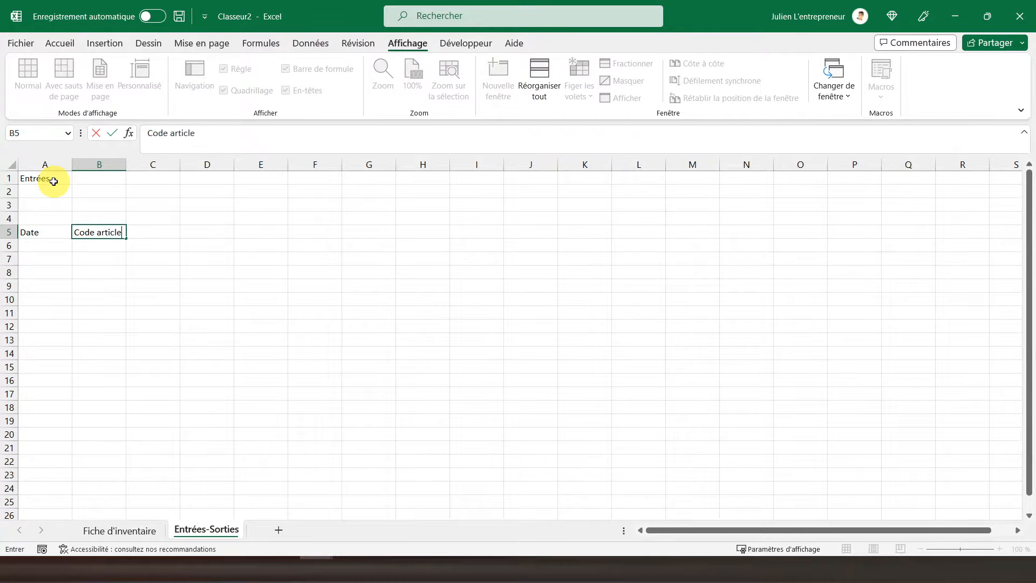
key(Tab)
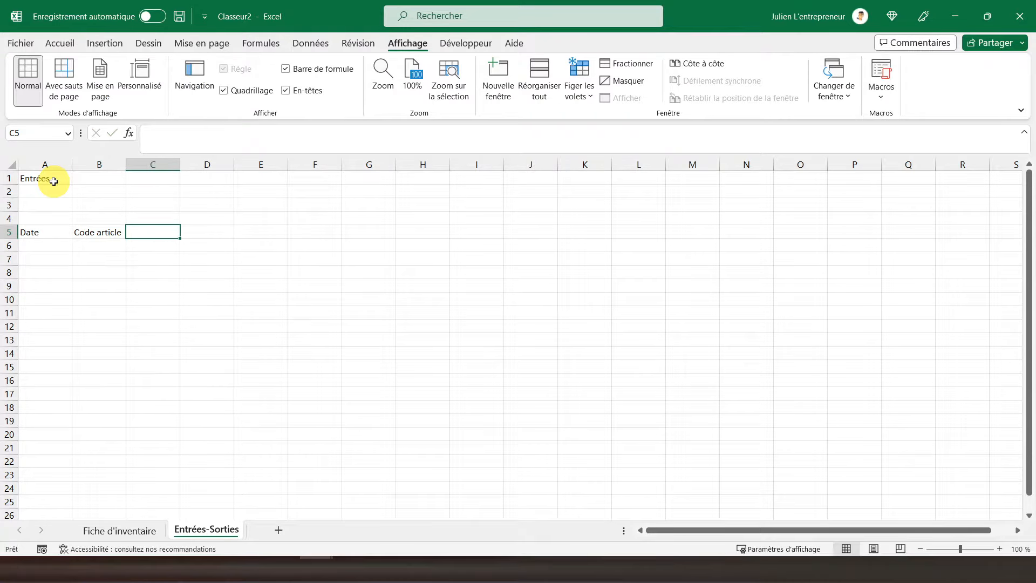
text(Description)
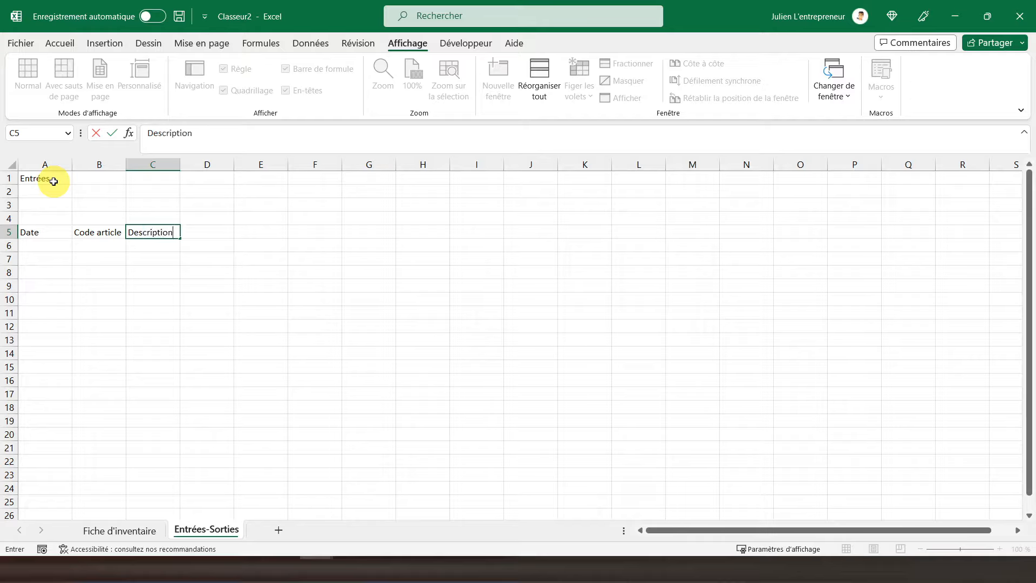
key(Tab)
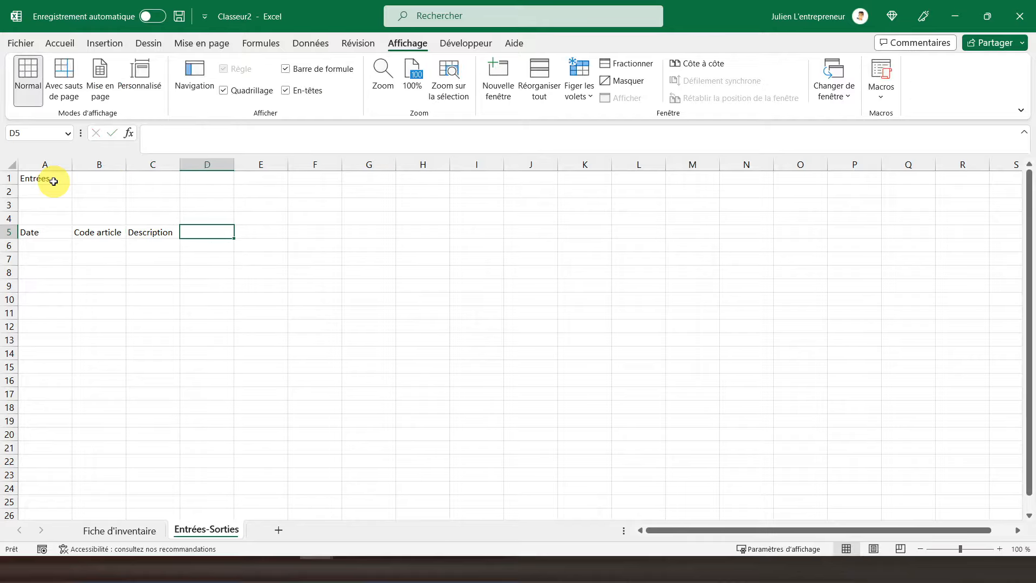
Step: Enter the column headers "Quantité" in D5 and "Coût unitaire" in E5
text(Qua)
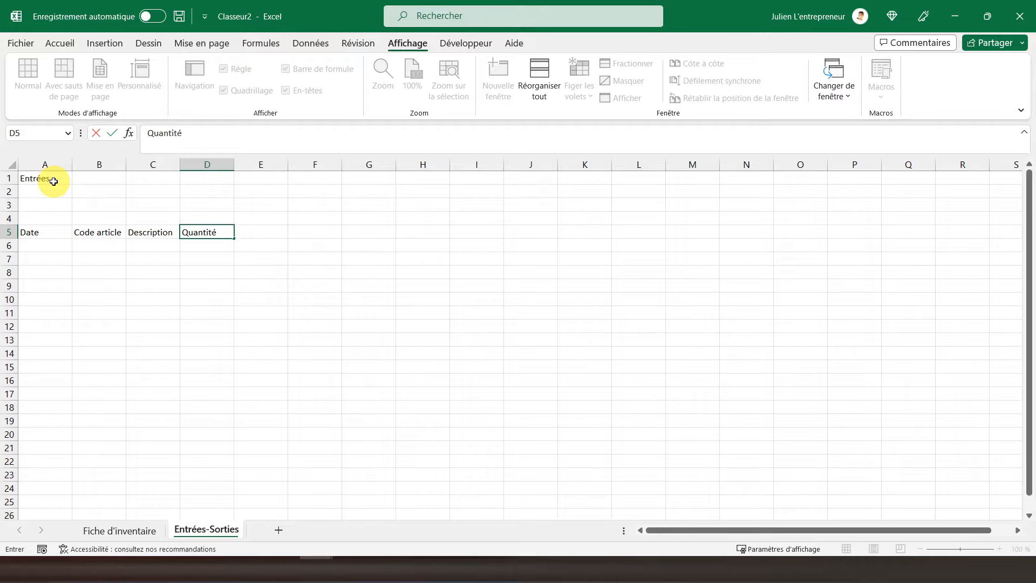
text(ntité)
key(Tab)
text(Co)
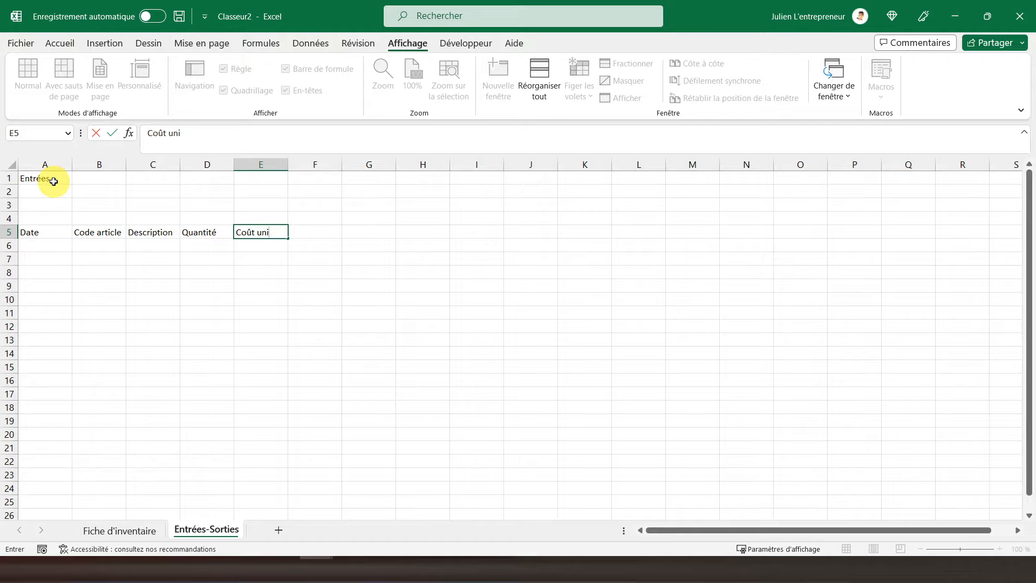
key(Tab)
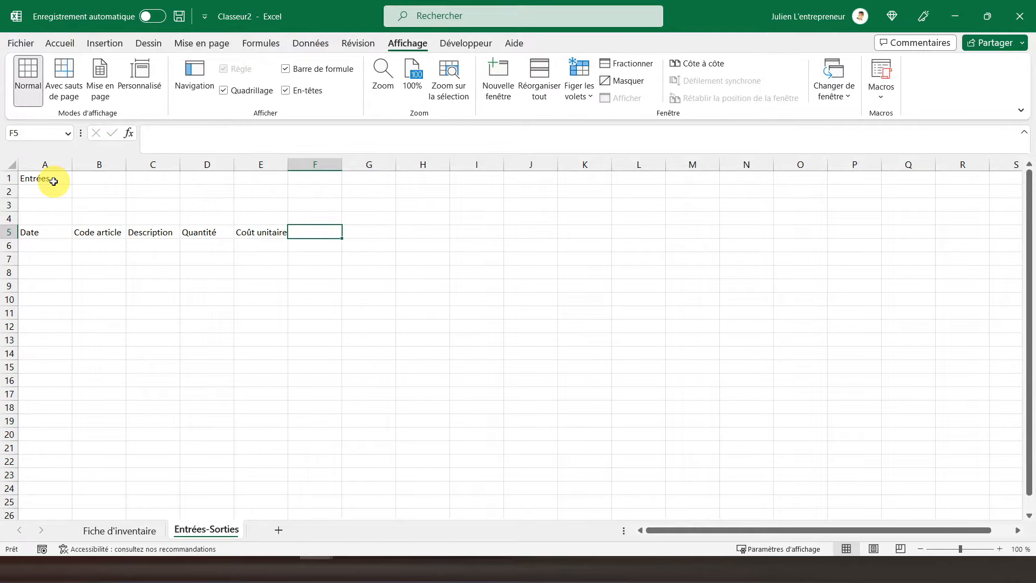
Step: Extend the header in E5 to "Coût unitaire HT" and enter "Total HT" in F5
key(Left)
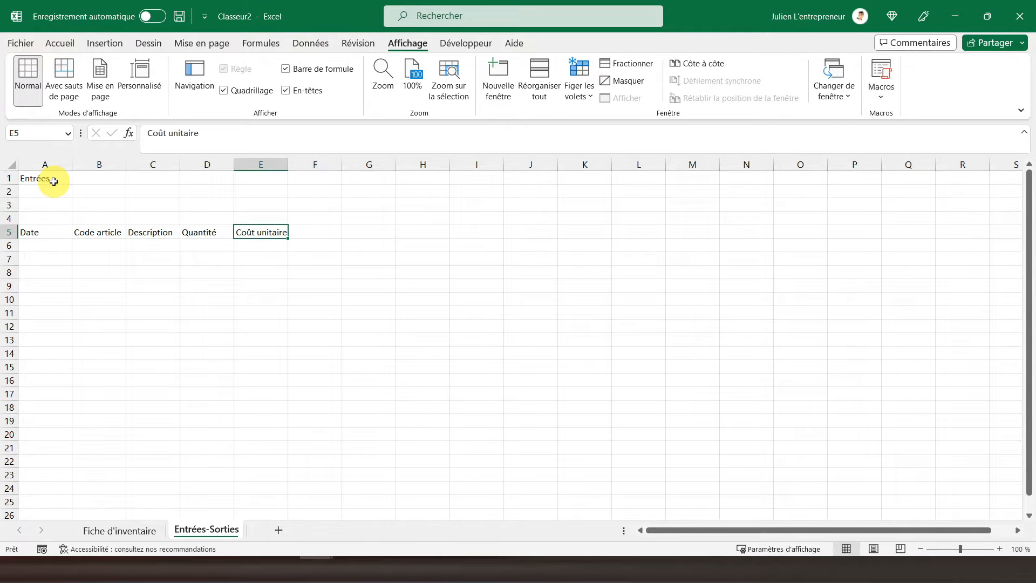
click(232, 137)
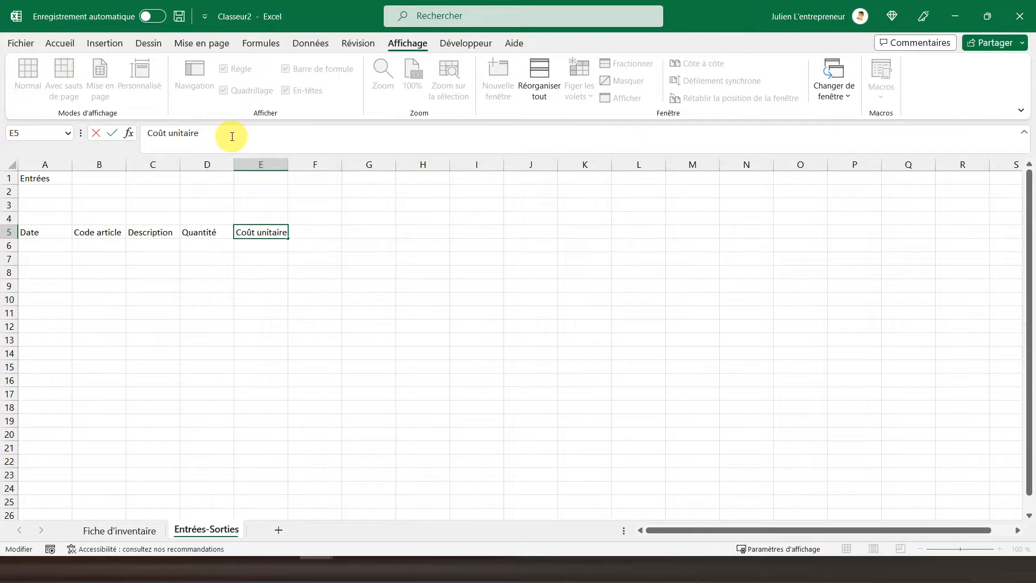
key(ctrl+h)
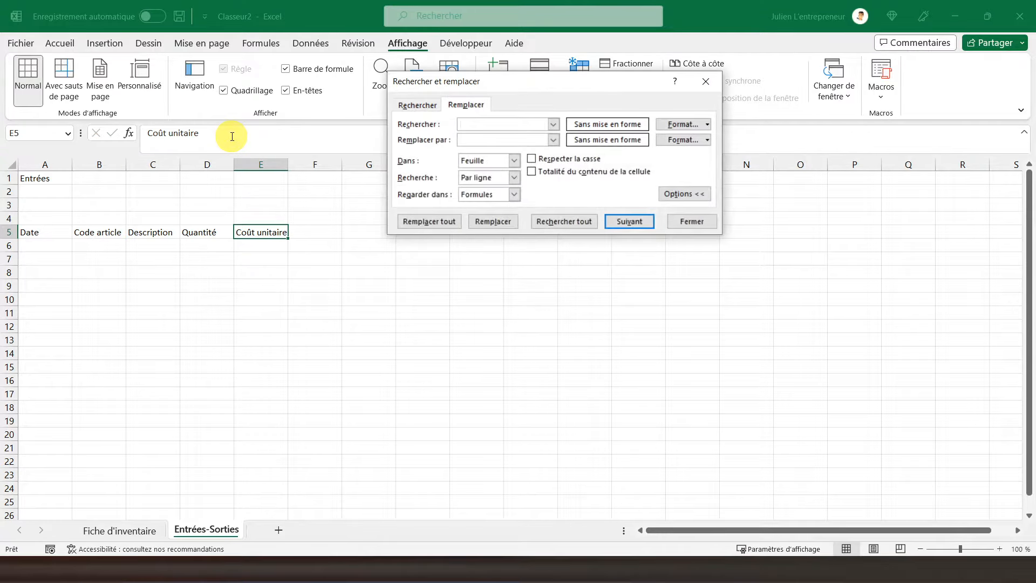
click(692, 221)
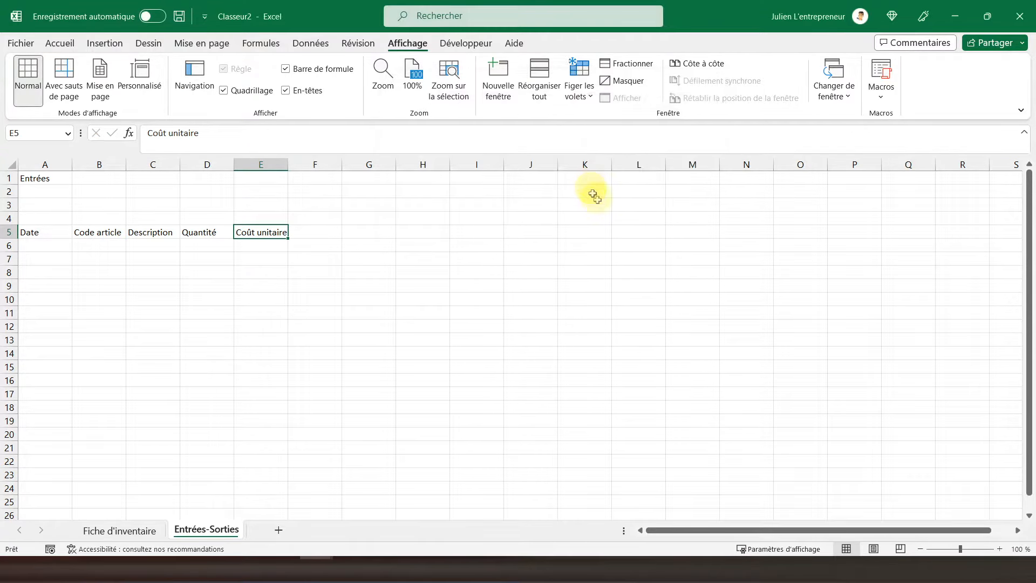
click(303, 131)
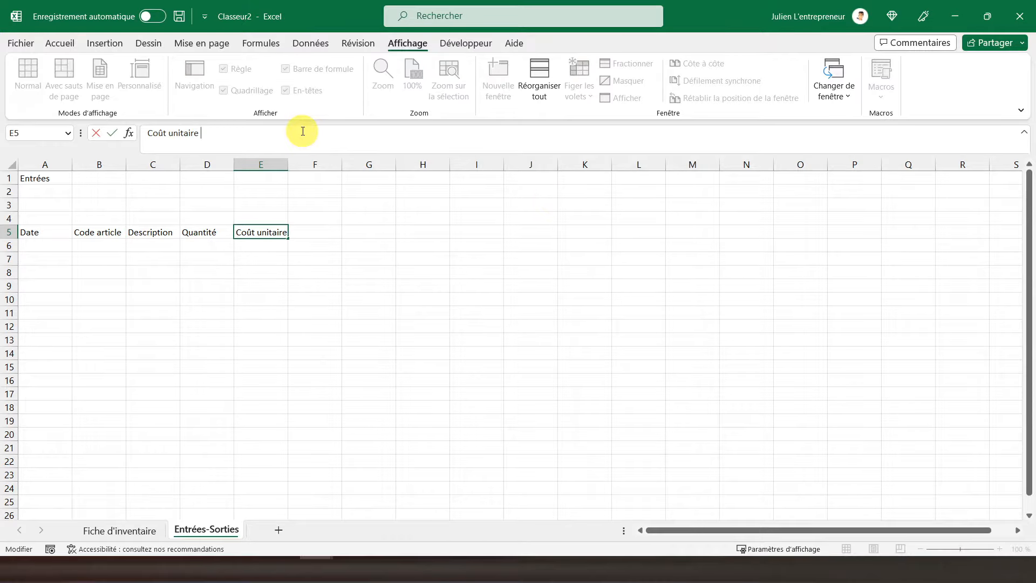
key(Tab)
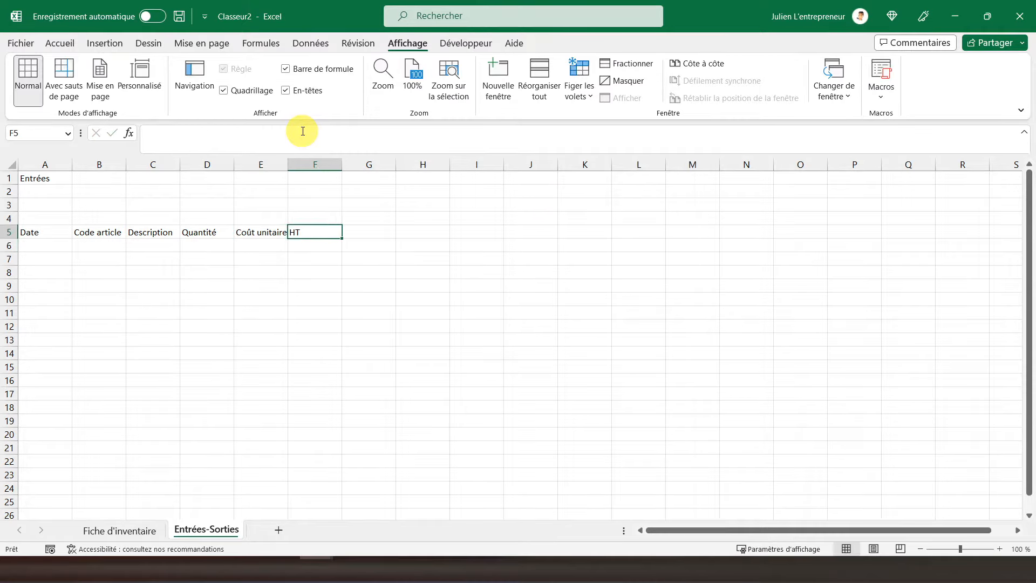
text(Total HT)
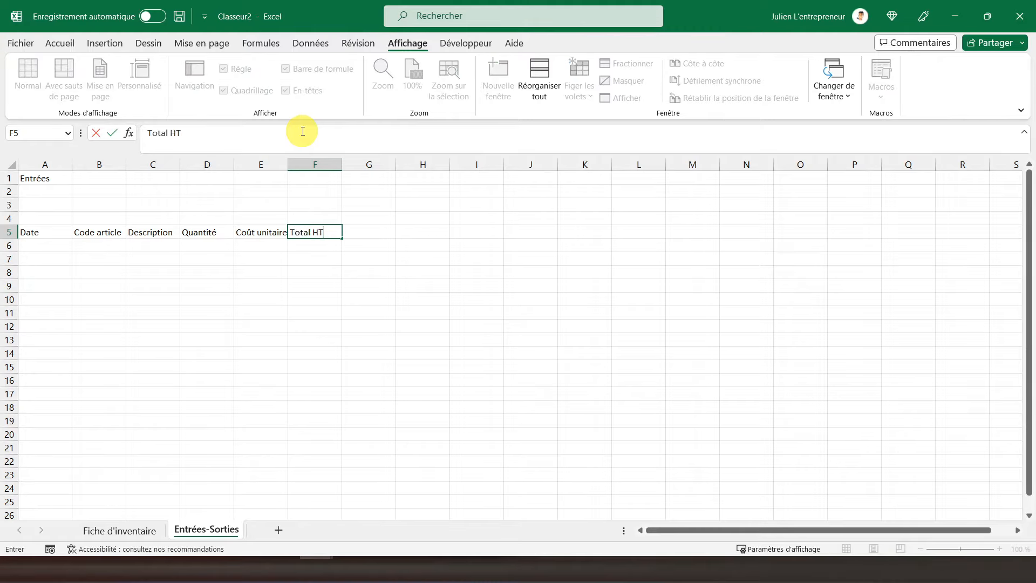
key(Tab)
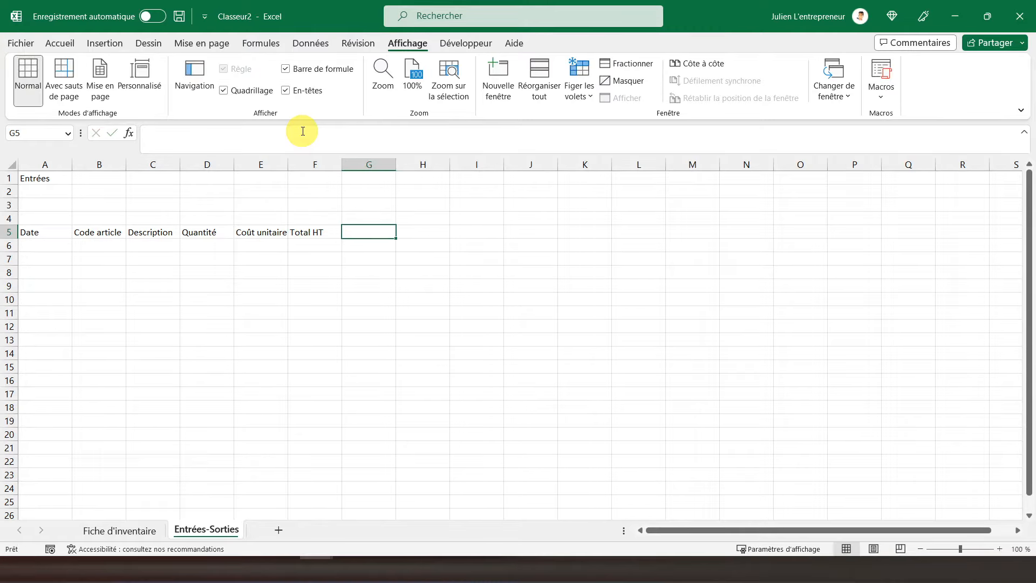
Step: Widen column F slightly and fit column E to its header text
double_click(342, 163)
drag(326, 163, 345, 163)
double_click(288, 164)
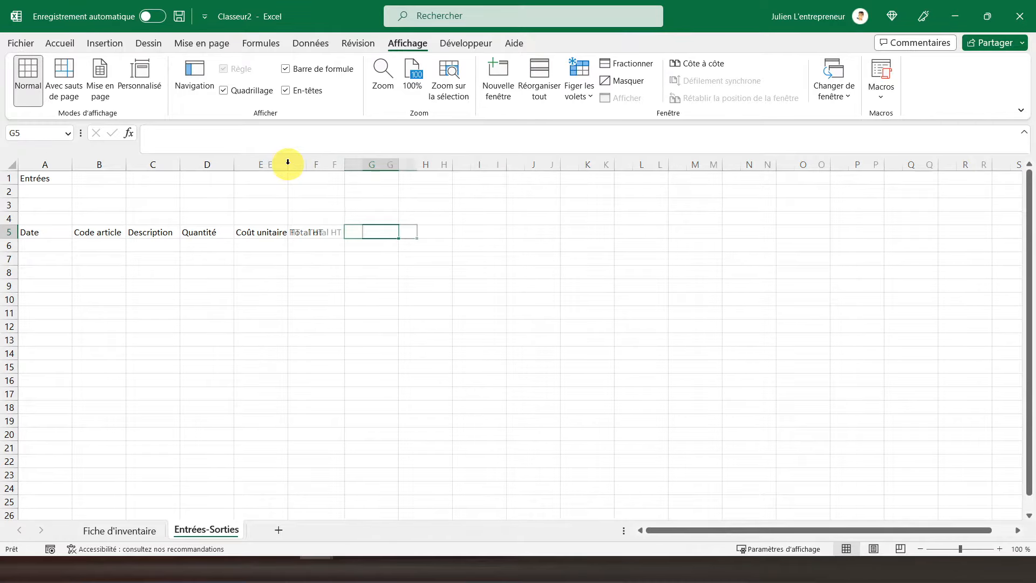
Step: Make header row 5 bold and center it vertically and horizontally
click(10, 233)
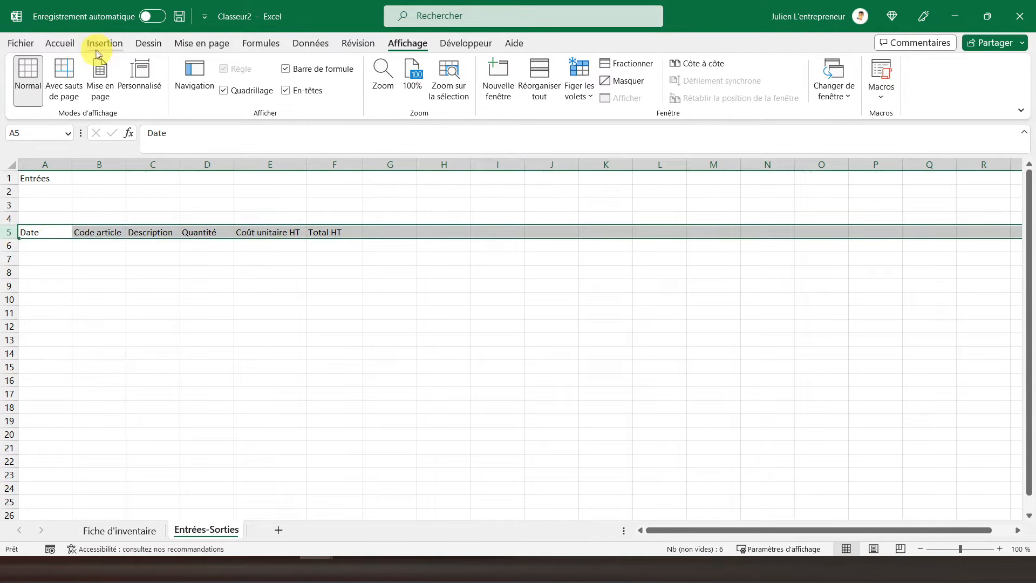
click(61, 43)
click(127, 90)
click(301, 69)
click(301, 89)
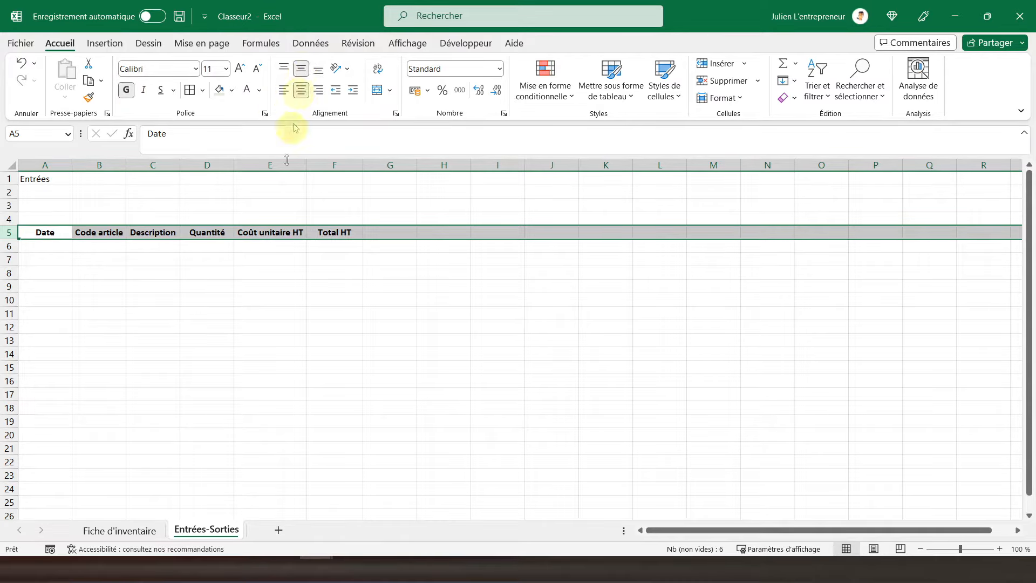
click(48, 177)
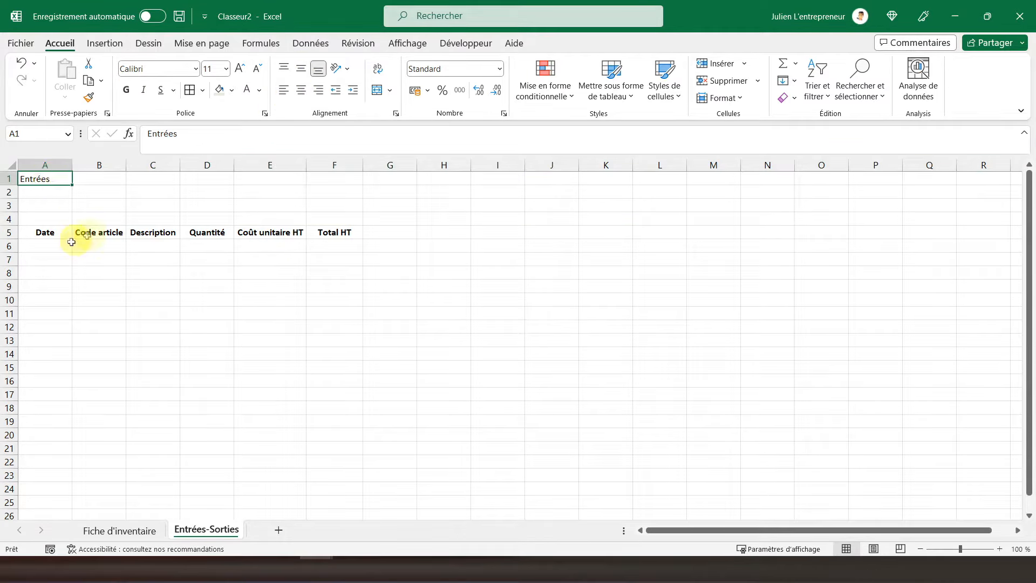
Step: Copy the headers in A5:F5 to H5 and fit column L to the "Coût unitaire HT" header
click(45, 231)
drag(45, 231, 319, 230)
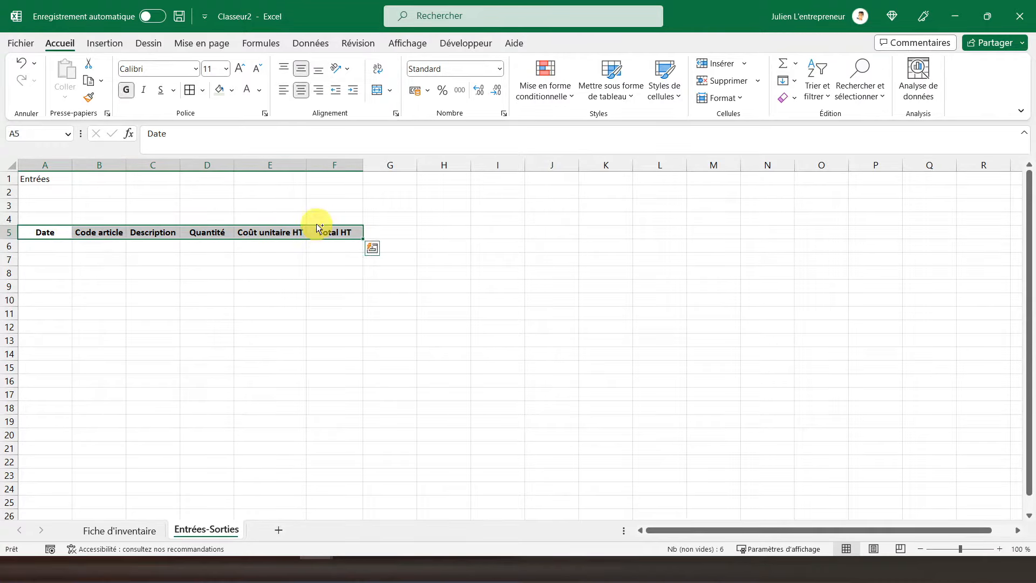
key(ctrl+c)
click(431, 232)
key(ctrl+v)
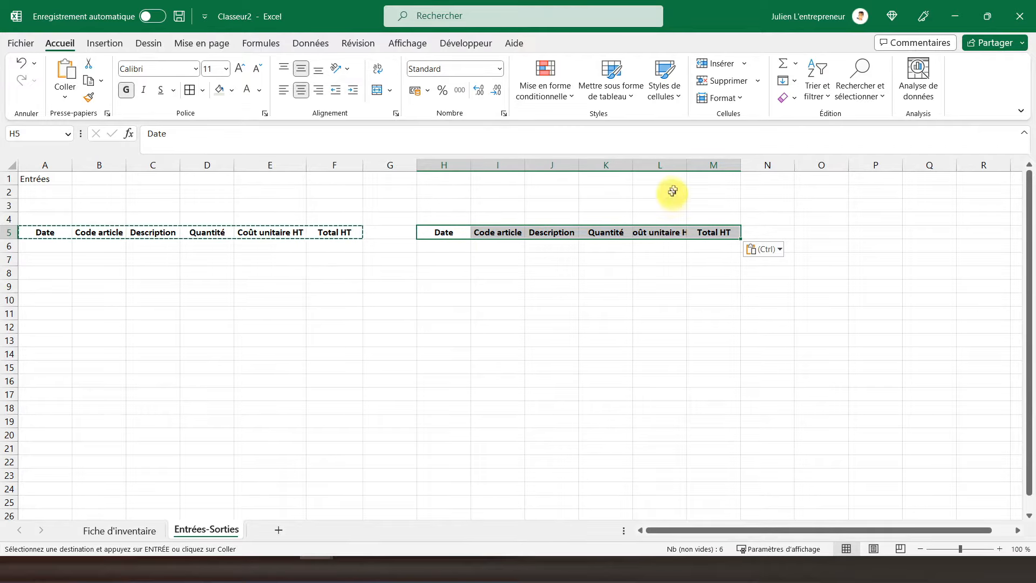
double_click(687, 166)
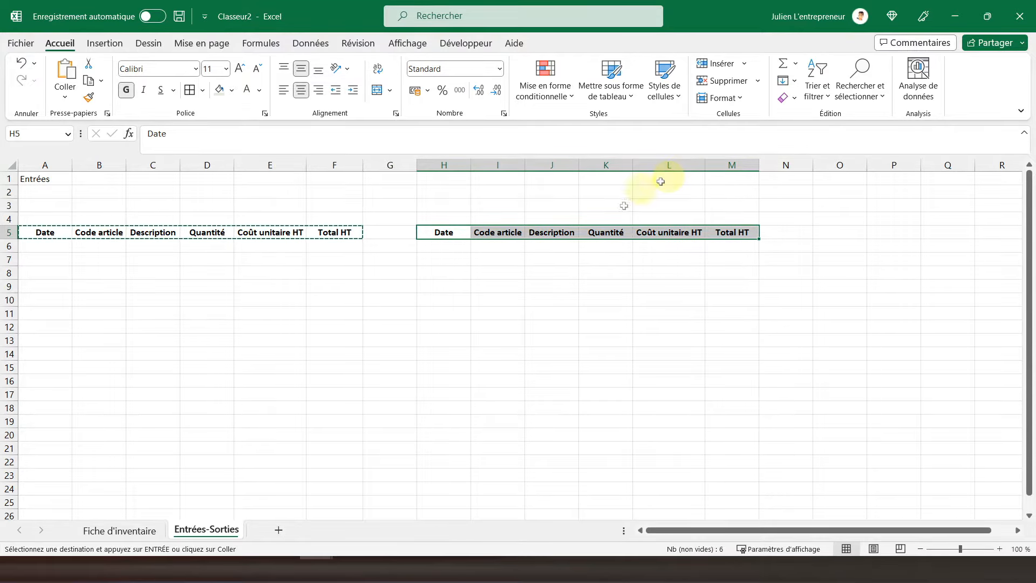
Step: Copy the formatting of columns A to F onto columns H to M with the format painter
click(345, 248)
drag(43, 164, 335, 162)
click(88, 97)
drag(444, 166, 736, 165)
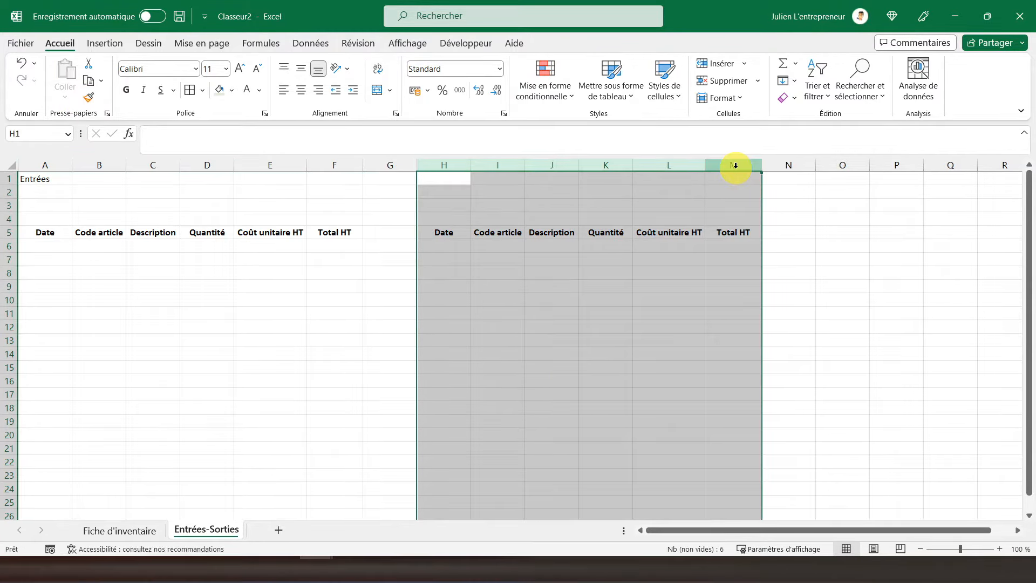
Step: Apply an outline and thin inner borders to the Entrées table in columns A to F, from header row 5 downward
click(49, 242)
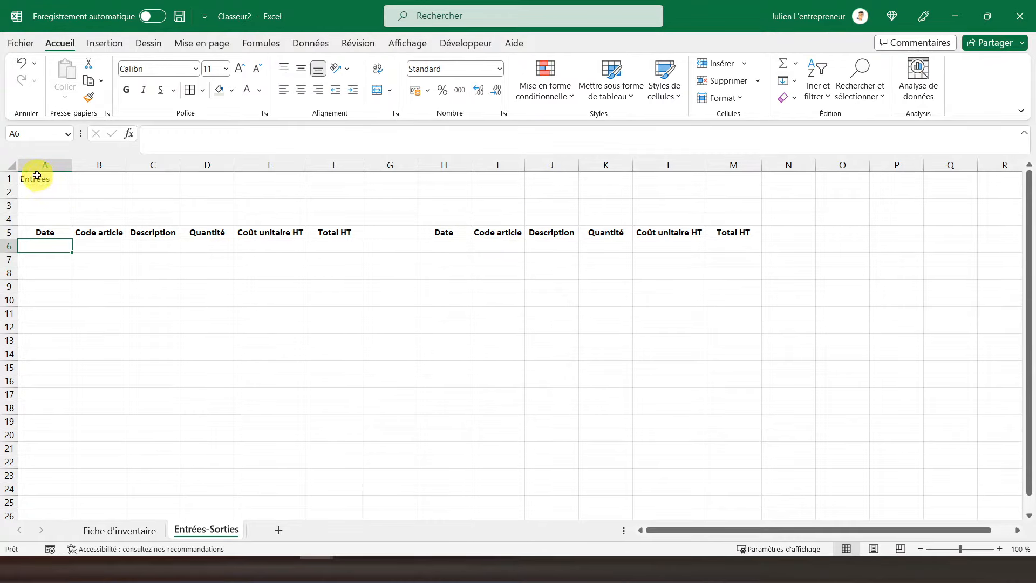
drag(40, 233, 359, 324)
scroll(358, 327, up, 12)
scroll(358, 326, up, 17)
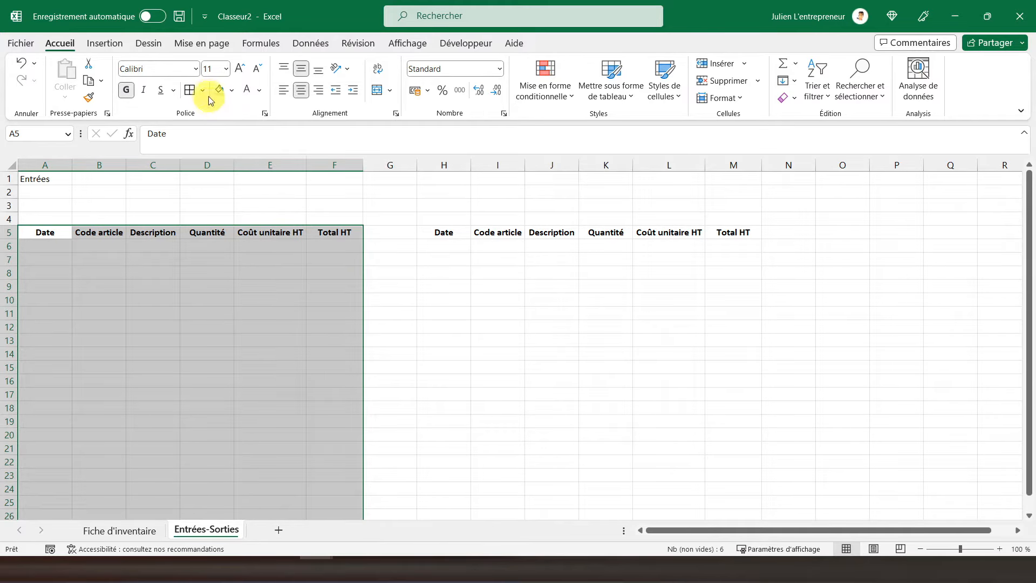
click(208, 96)
click(222, 502)
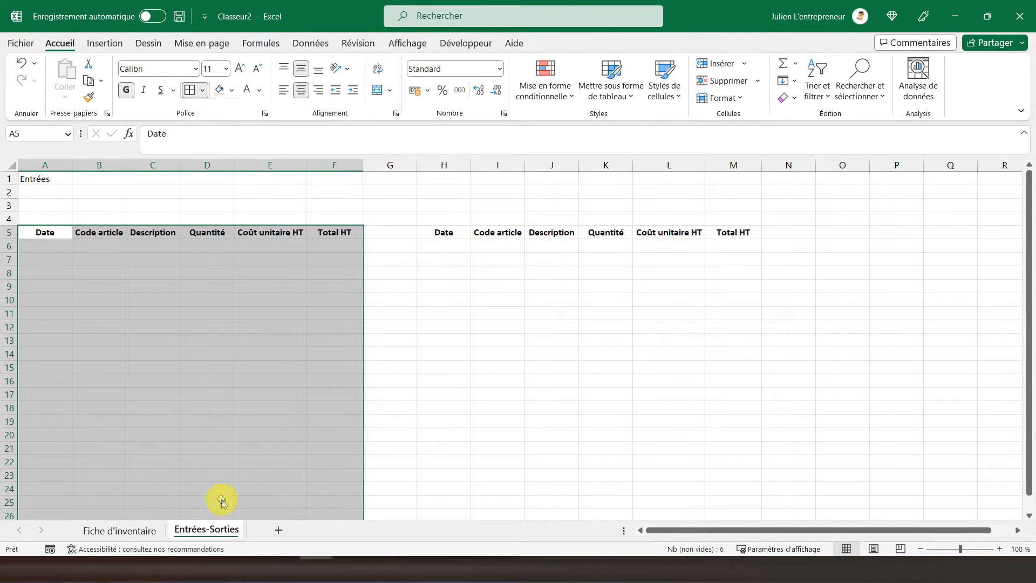
click(712, 76)
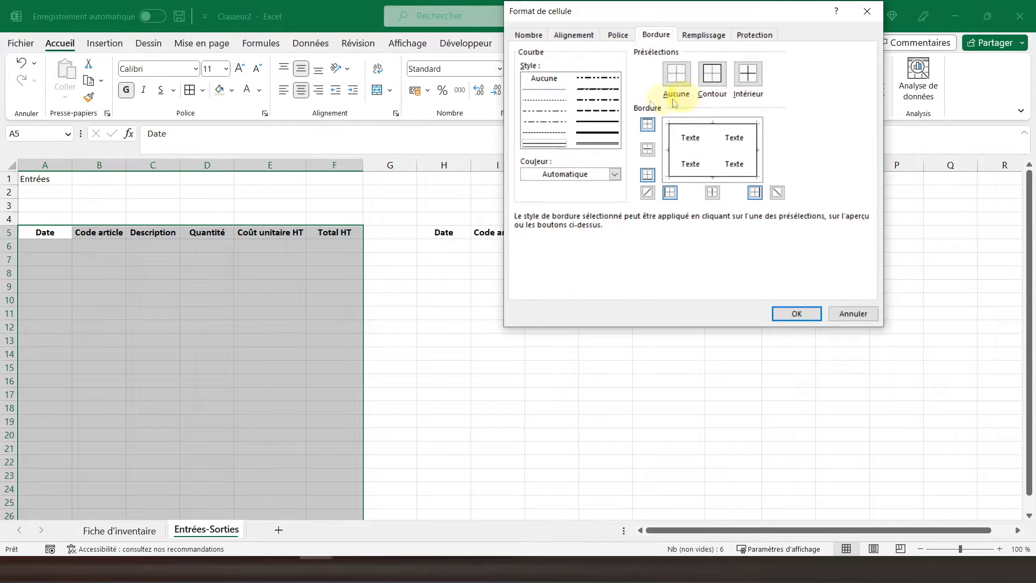
click(544, 89)
click(748, 74)
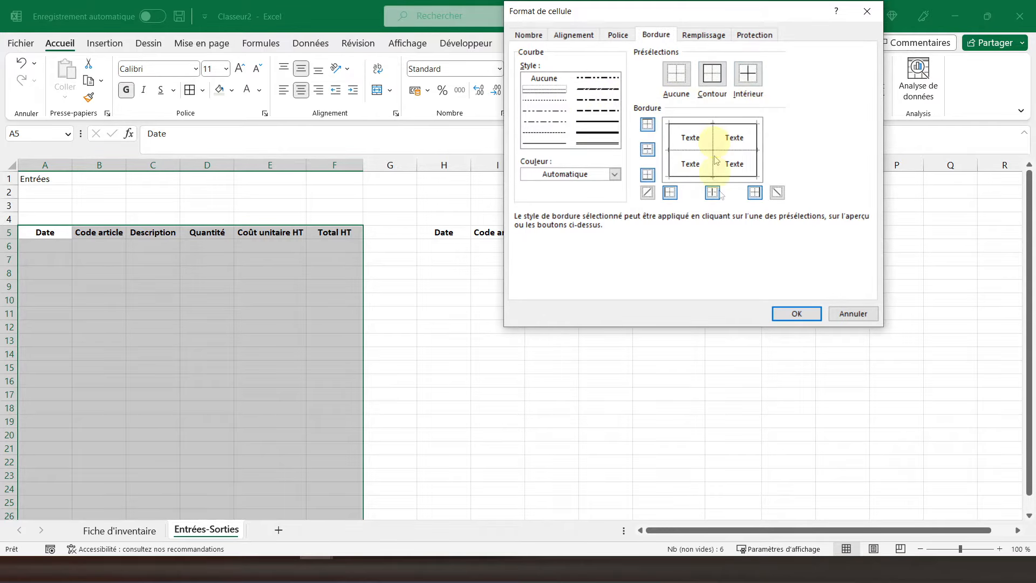
click(788, 319)
Step: Center the contents of columns A to F horizontally and apply the thousands separator format to the Quantité column D
drag(49, 165, 345, 176)
click(301, 90)
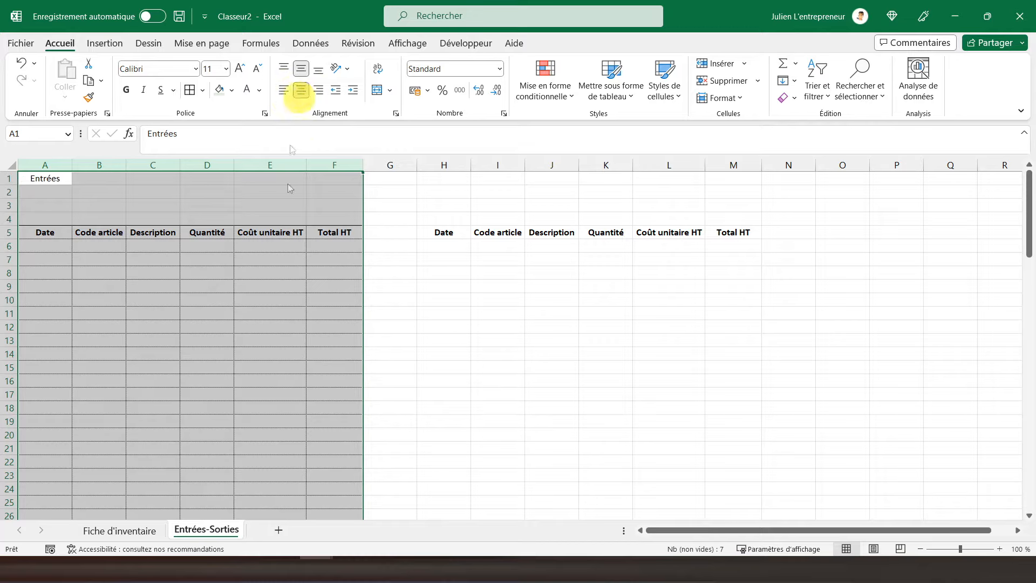
drag(335, 165, 284, 168)
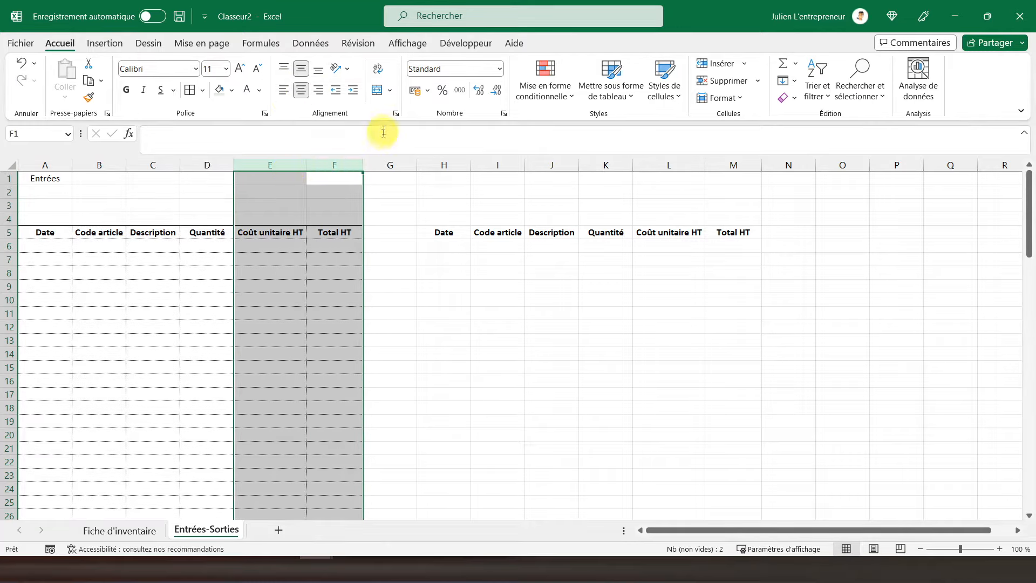
click(210, 164)
click(461, 91)
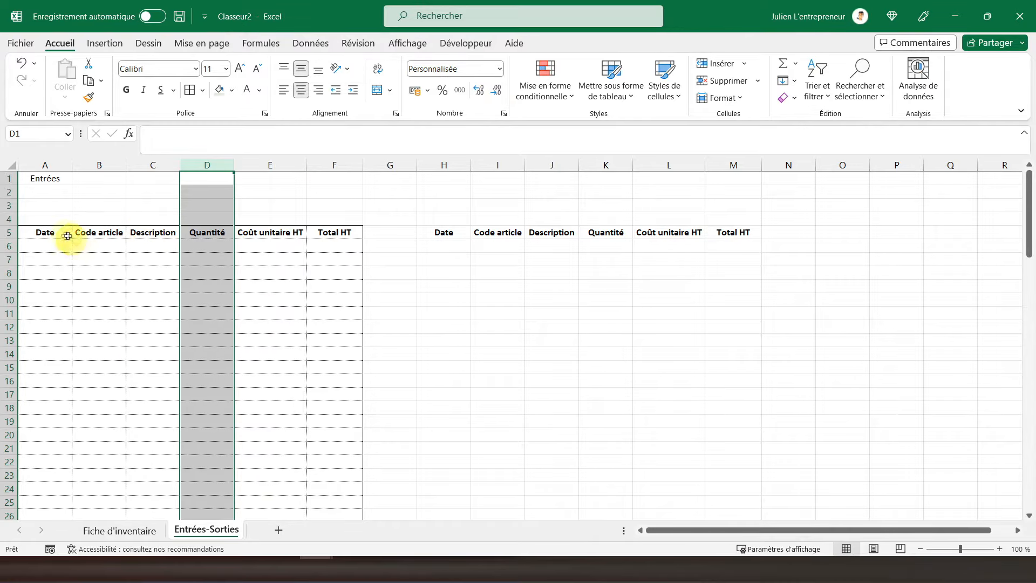
Step: Set the number format of column A to Date
click(46, 168)
right_click(47, 233)
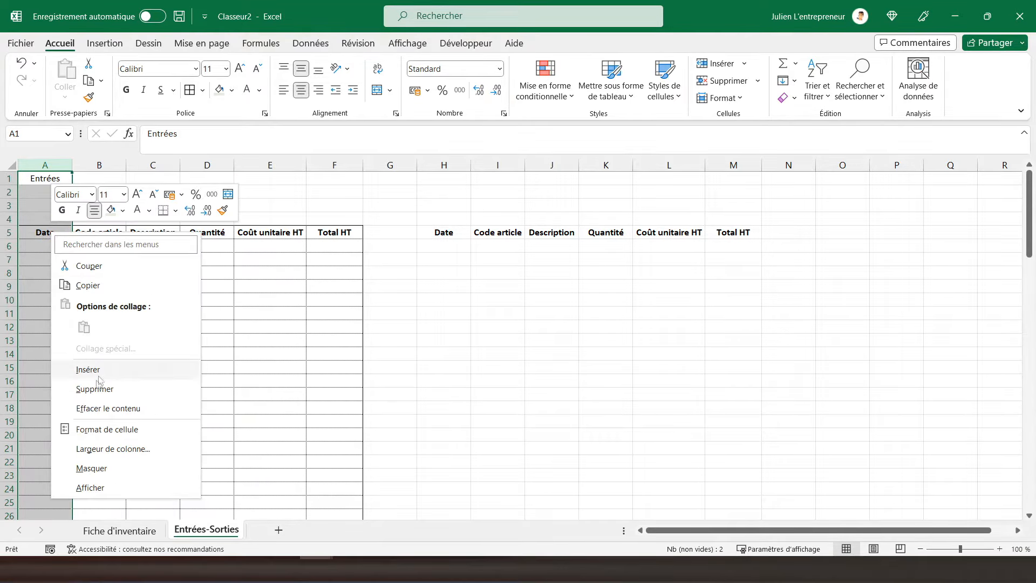
click(103, 429)
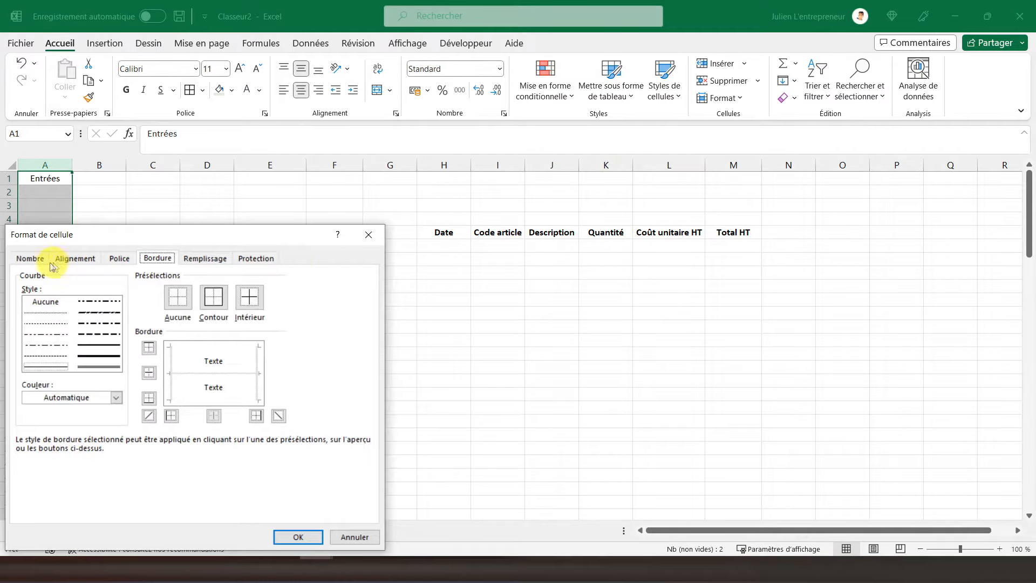
click(30, 258)
click(27, 322)
click(298, 537)
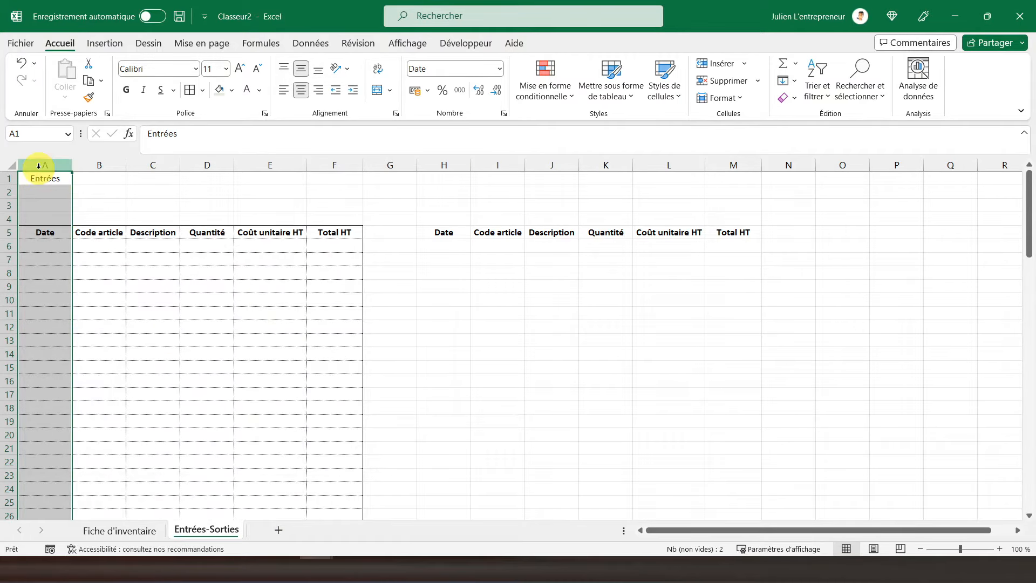
Step: Reapply the updated formatting of columns A to F, including borders, to columns H to M with the format painter
drag(38, 166, 336, 167)
click(88, 99)
drag(443, 165, 718, 171)
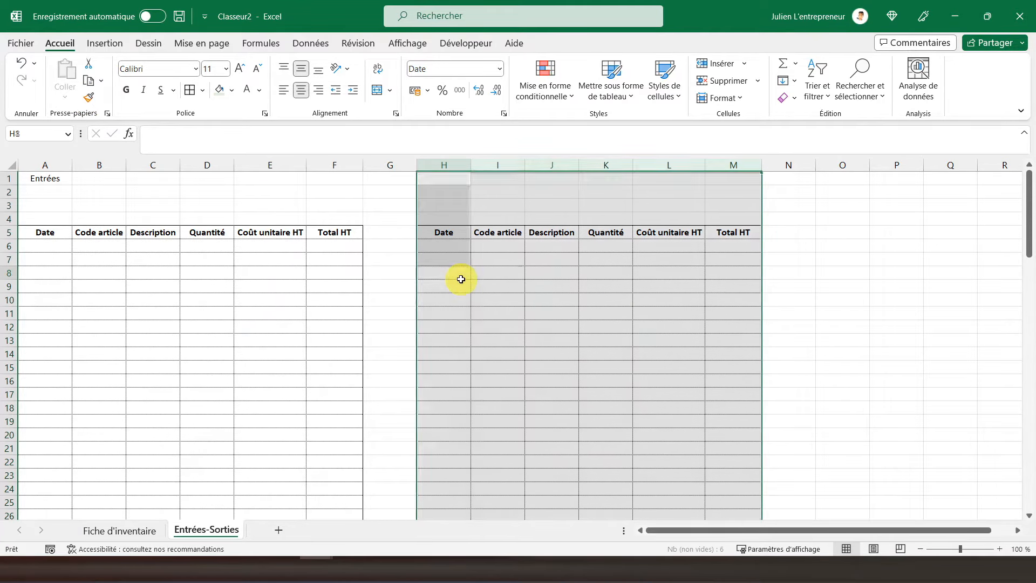
click(461, 278)
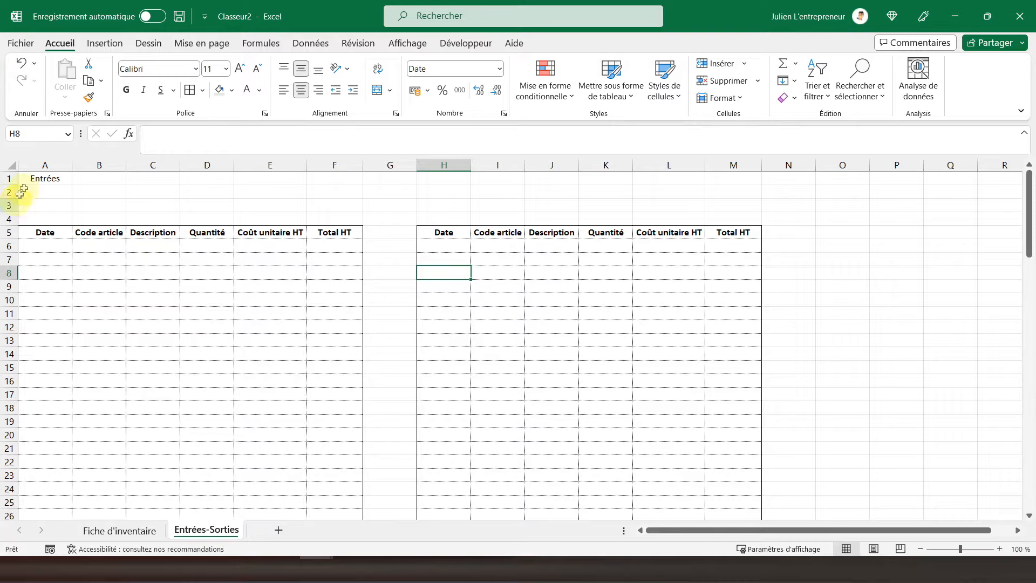
Step: Merge and center A1:F2, and style its "Entrées" title as bold 22-point text with a border
drag(28, 178, 336, 187)
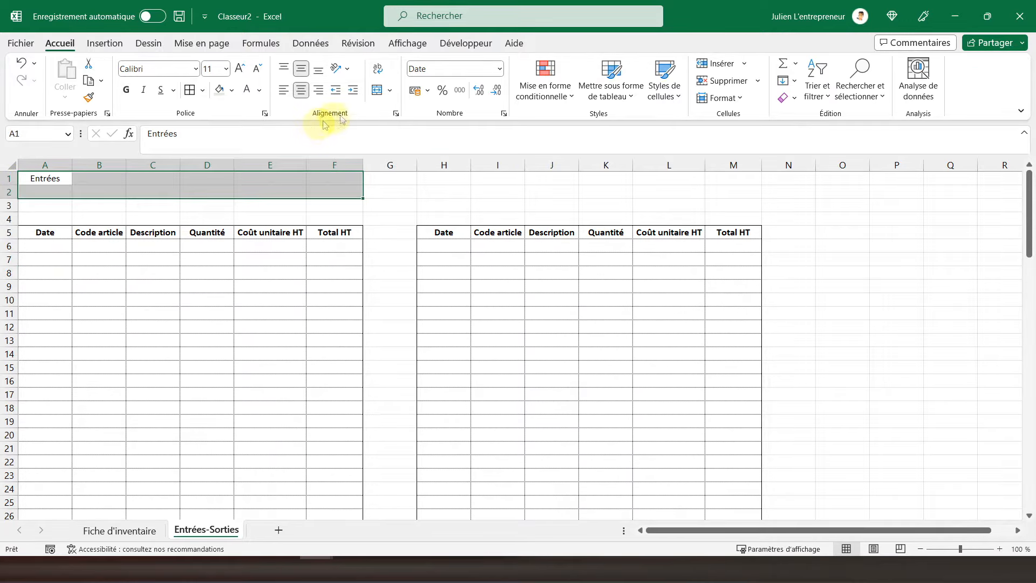
click(378, 90)
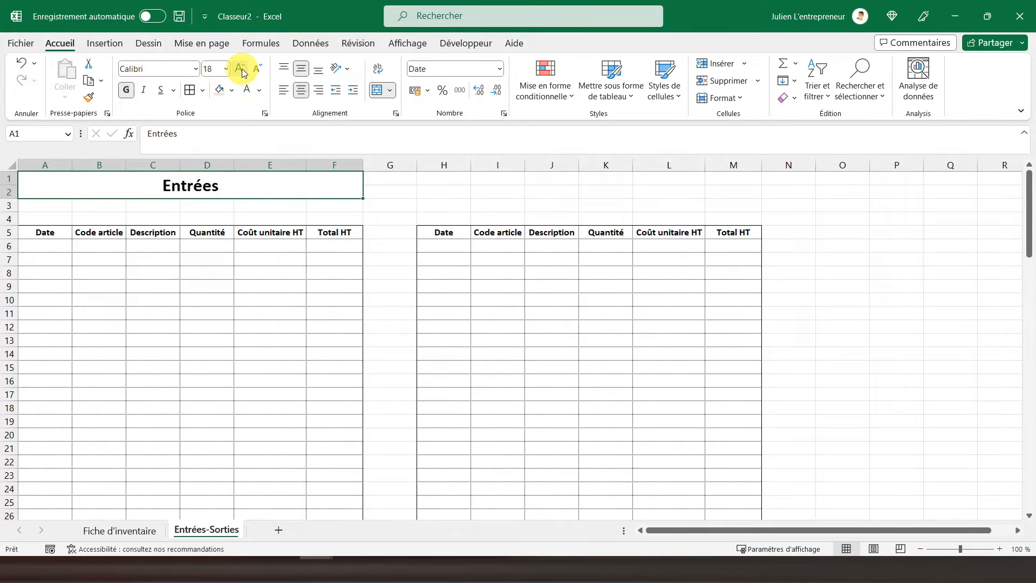
click(201, 93)
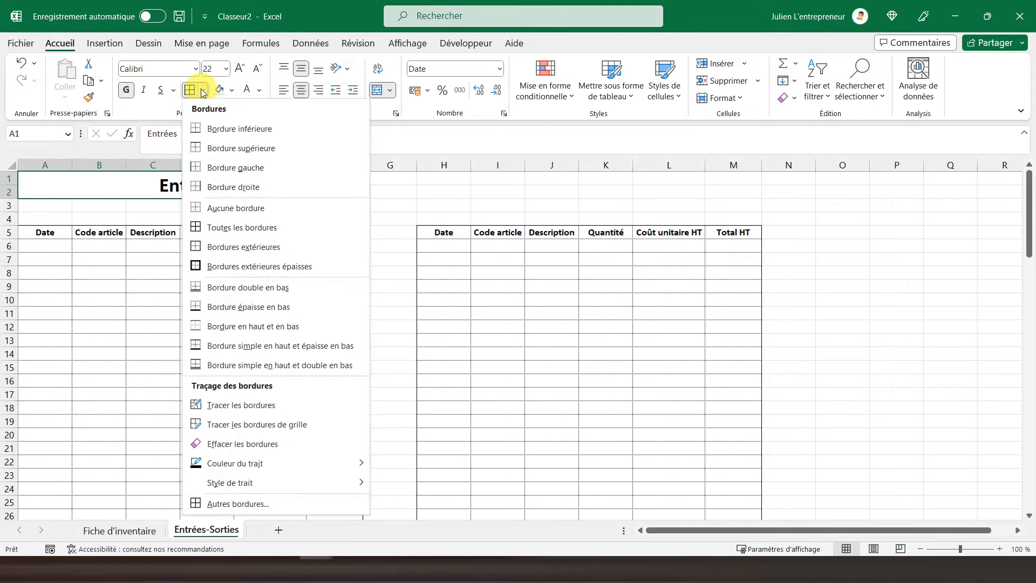
click(216, 219)
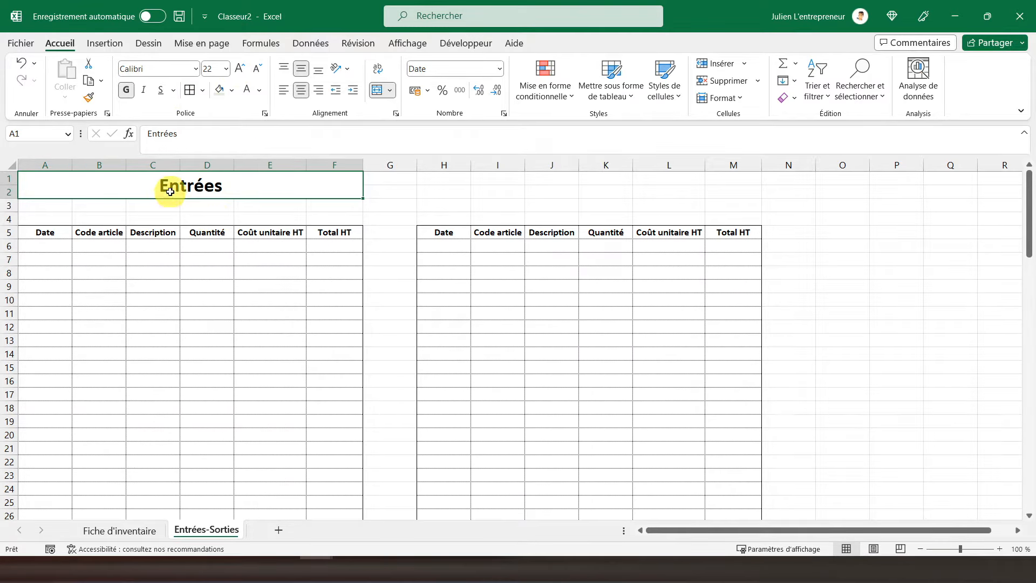
Step: Copy the "Entrées" title block to H1 above the second table and change its text to "Sorties"
key(ctrl+c)
drag(422, 181, 721, 179)
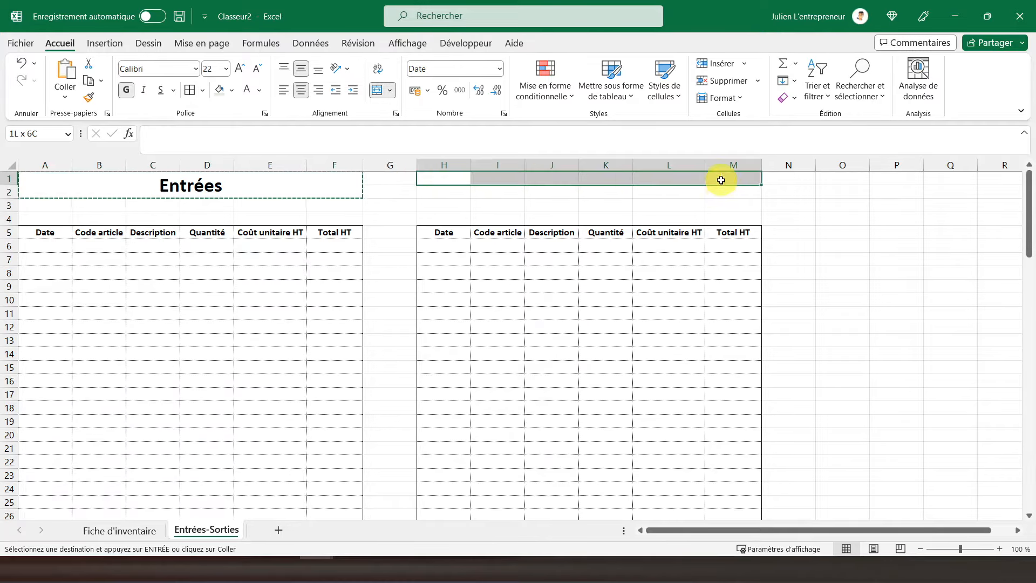
key(ctrl+v)
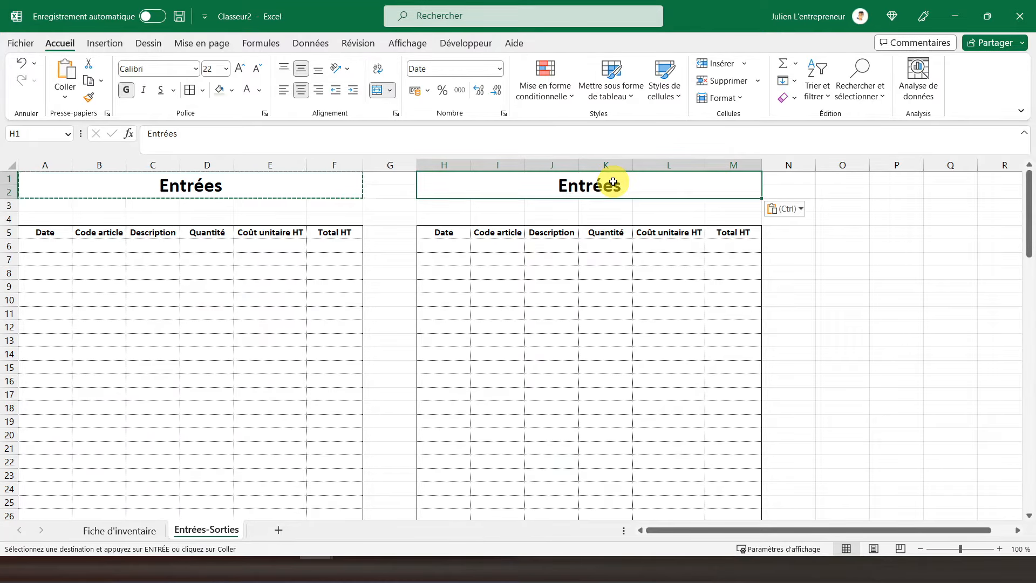
key(Escape)
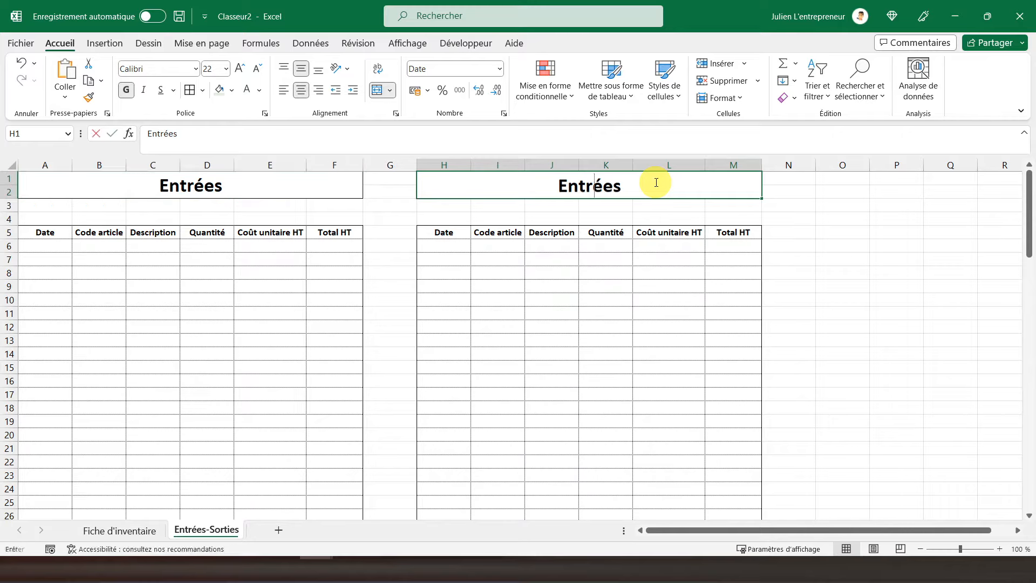
text(Sorties)
key(Return)
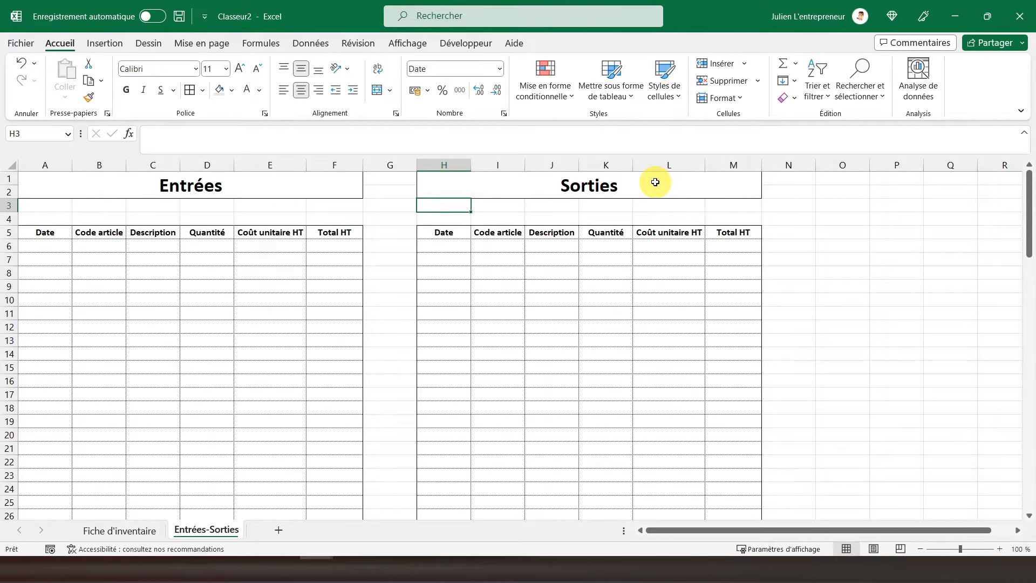
Step: Hide the gridlines on the Entrées-Sorties sheet
click(144, 184)
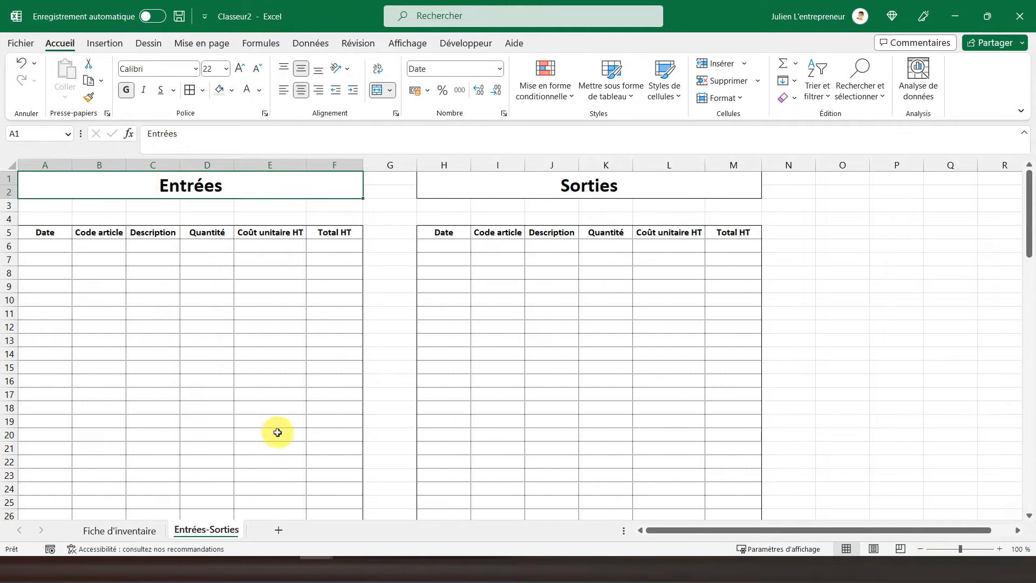
click(399, 47)
click(225, 91)
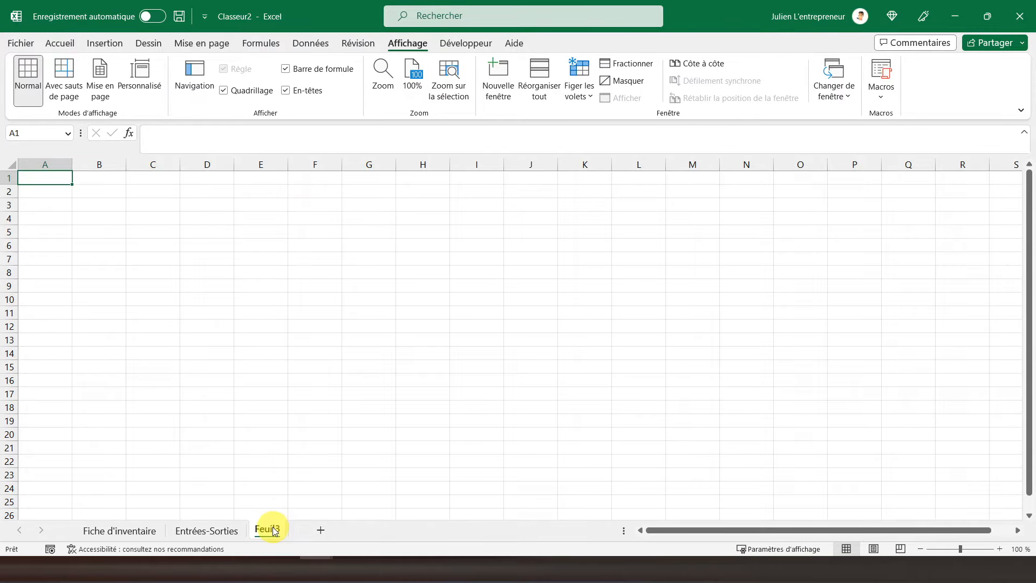
Step: Rename the new third sheet "Articles" and enter the title "Valorisation des stocks" in A1
double_click(270, 530)
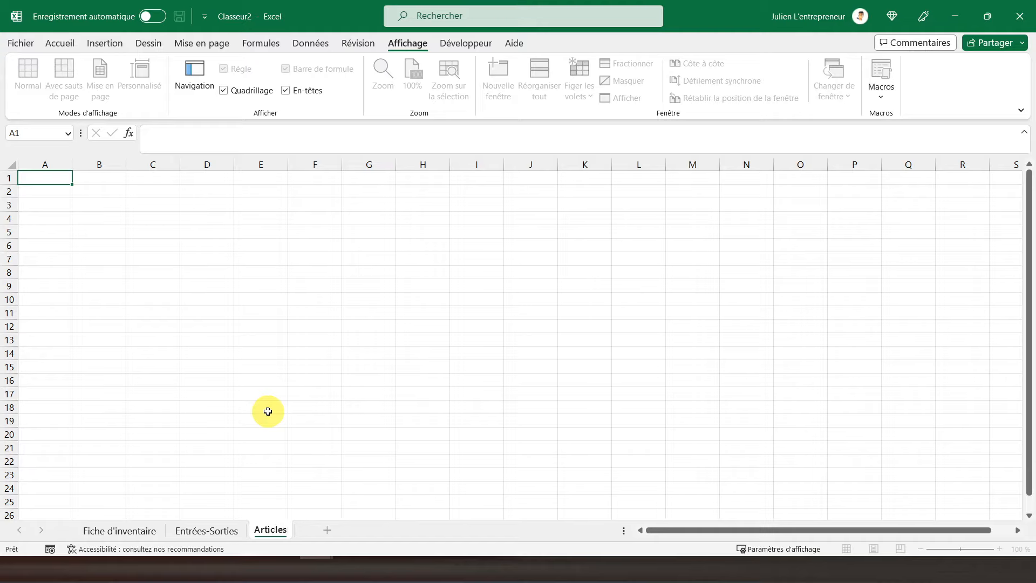
key(Return)
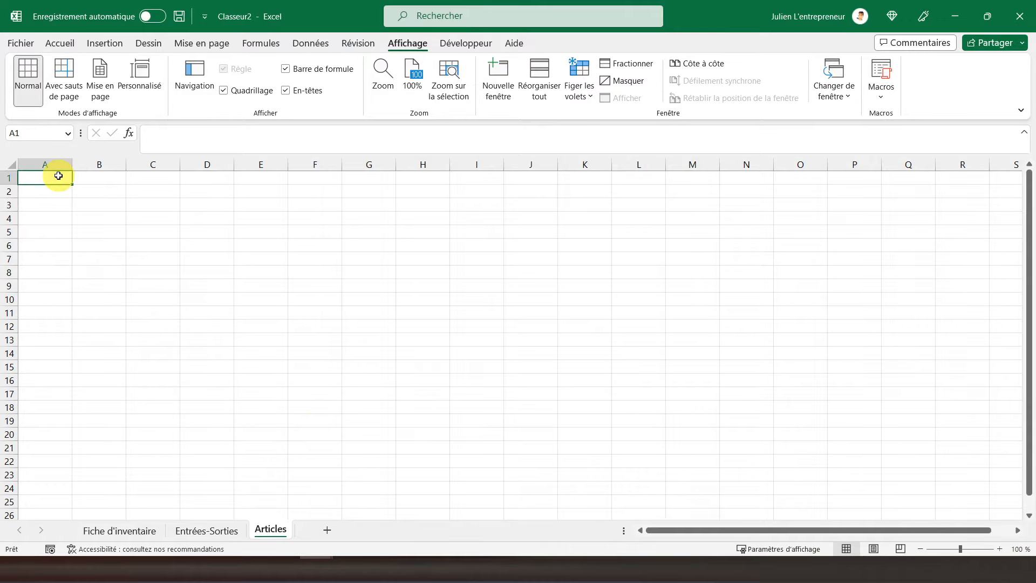
text(Valorisation des stocks)
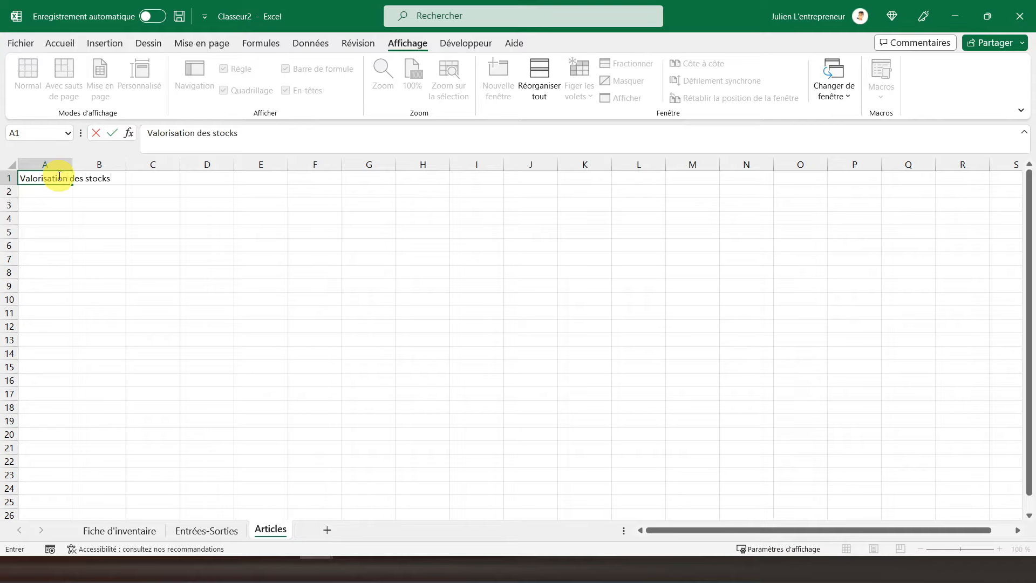
key(ctrl+Return)
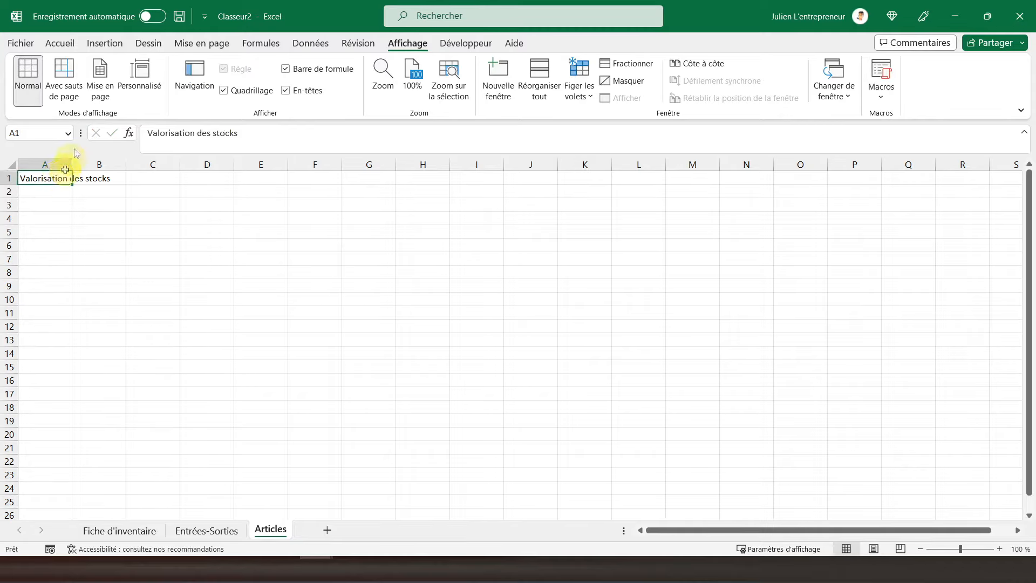
Step: Make the "Valorisation des stocks" title in A1 bold and italic
click(60, 43)
click(127, 89)
click(144, 91)
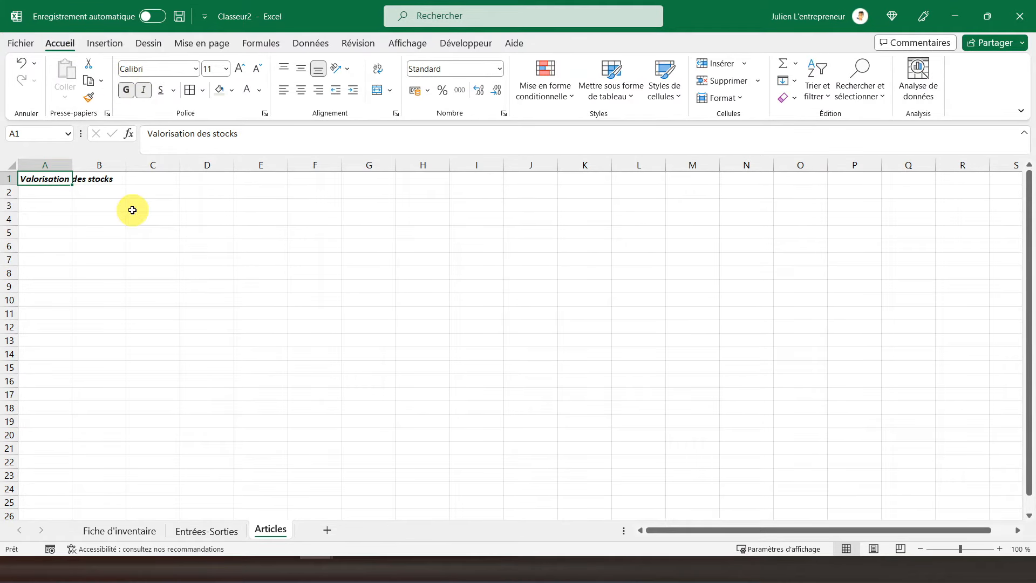
Step: Set the width of column A on the Articles sheet to 3
click(56, 163)
right_click(56, 163)
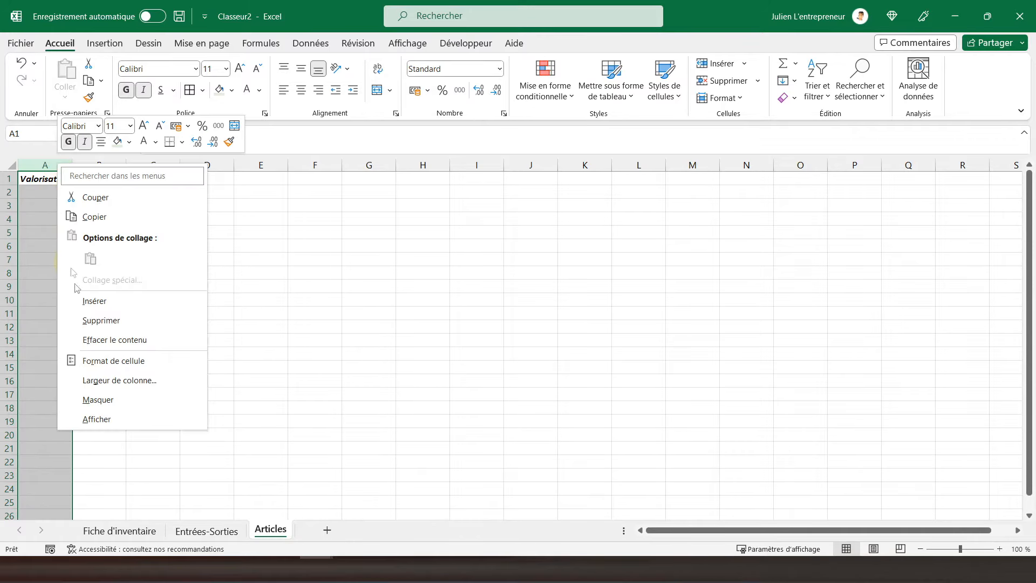
click(111, 379)
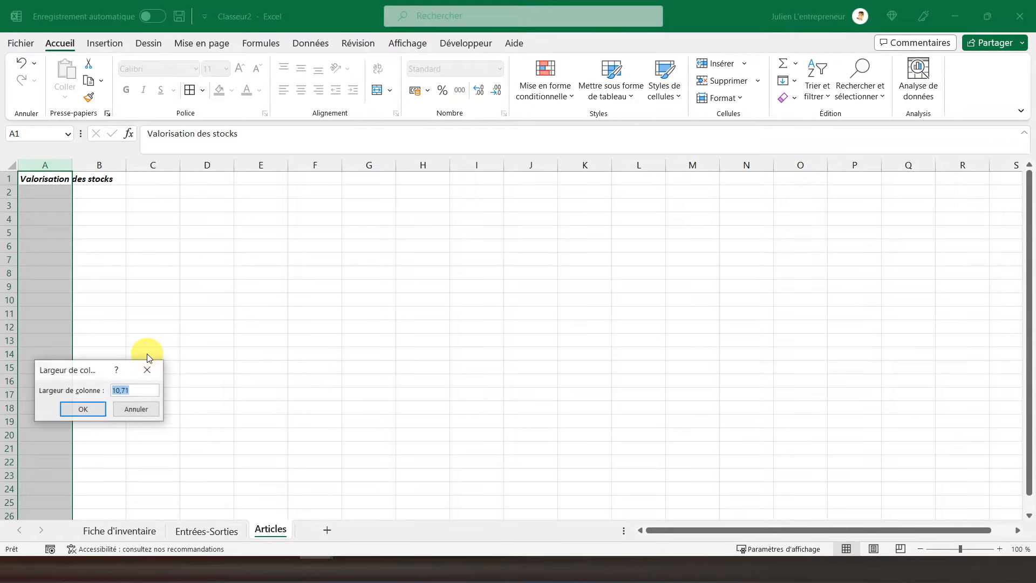
text(3)
key(Return)
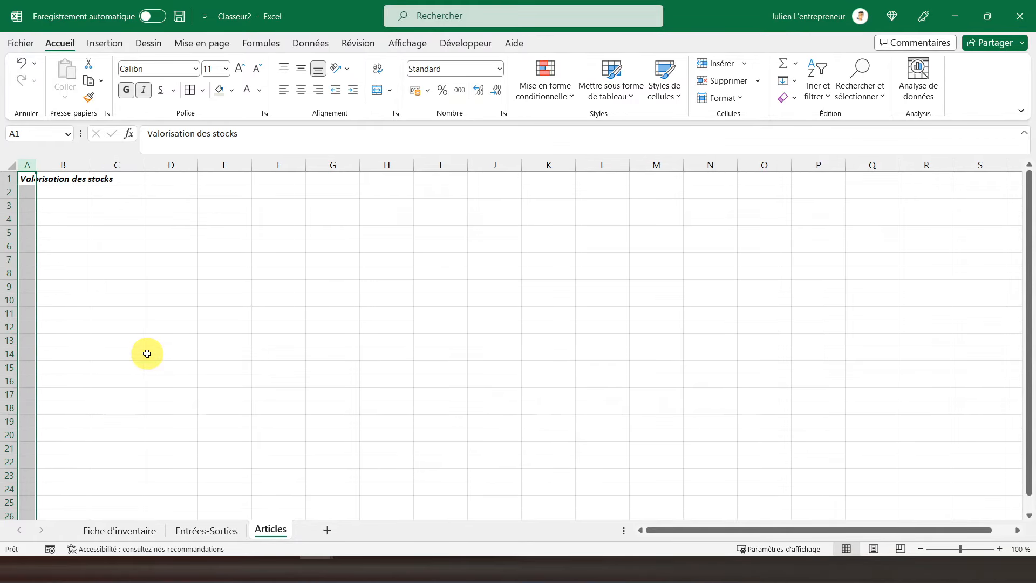
Step: Enter the headers "Code article", "Description", "Stock théorique", "Valeur totale" and "Valeur unitaire" in cells B5 to F5
click(61, 236)
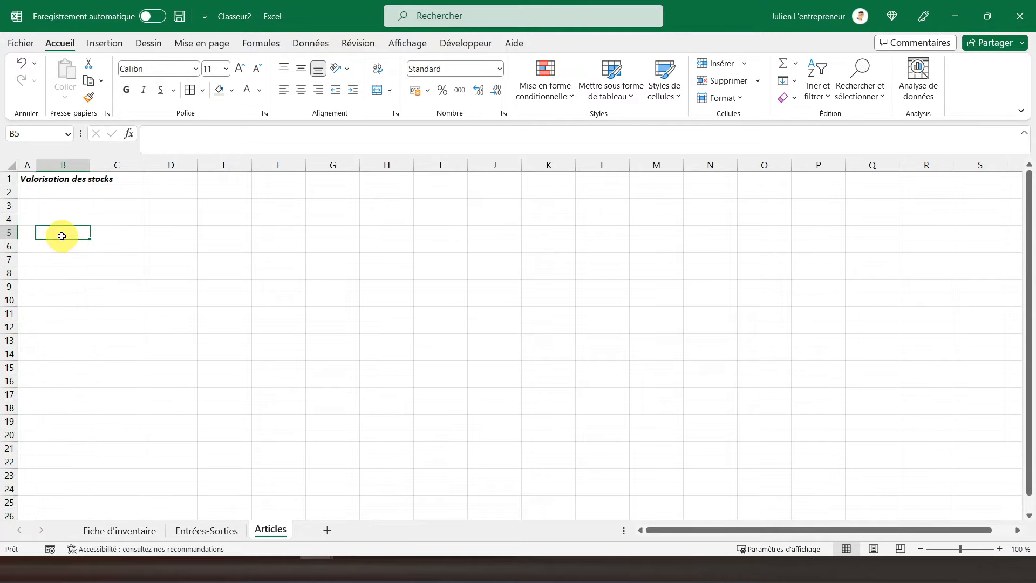
text(Code article)
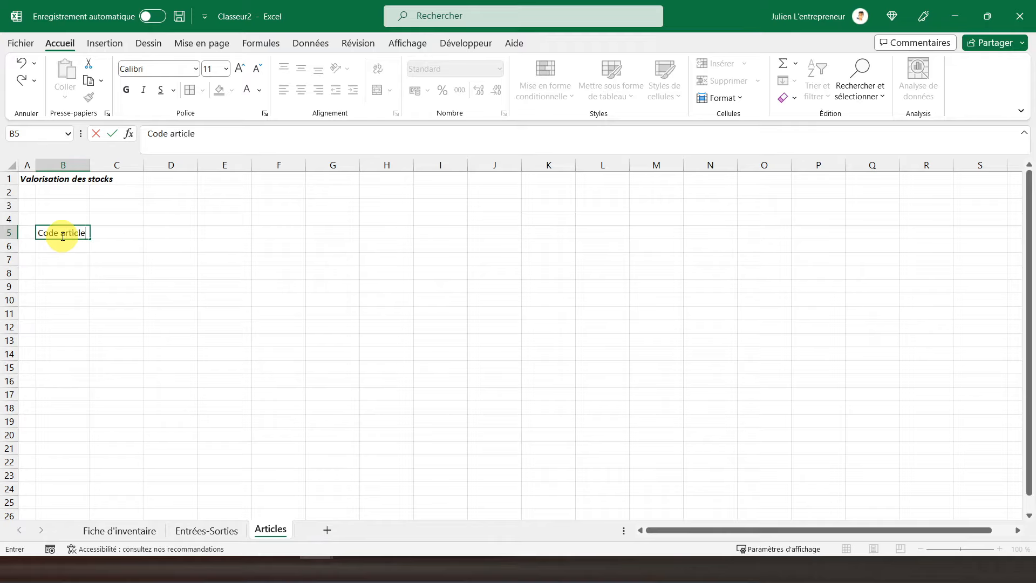
key(Tab)
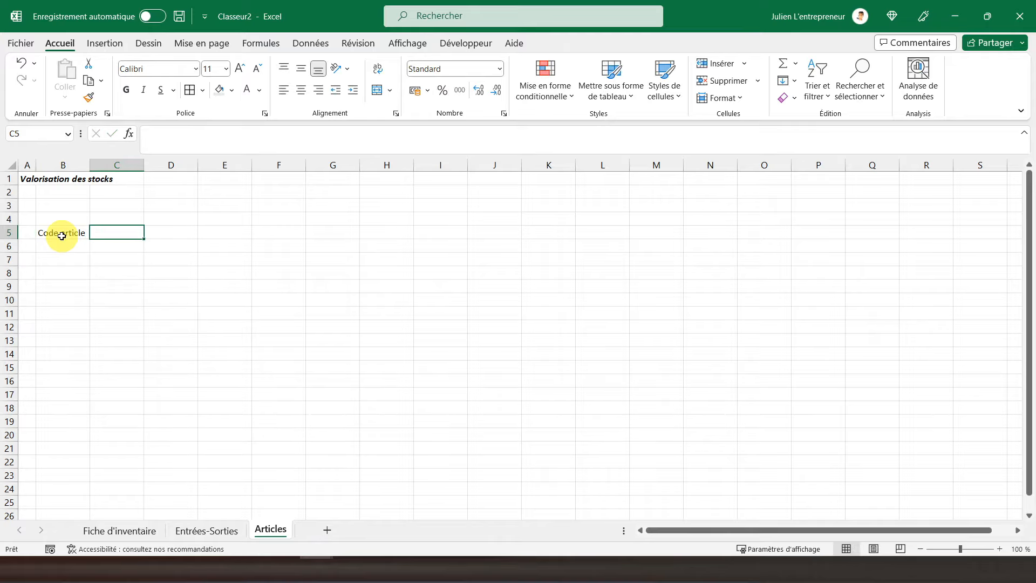
text(Description)
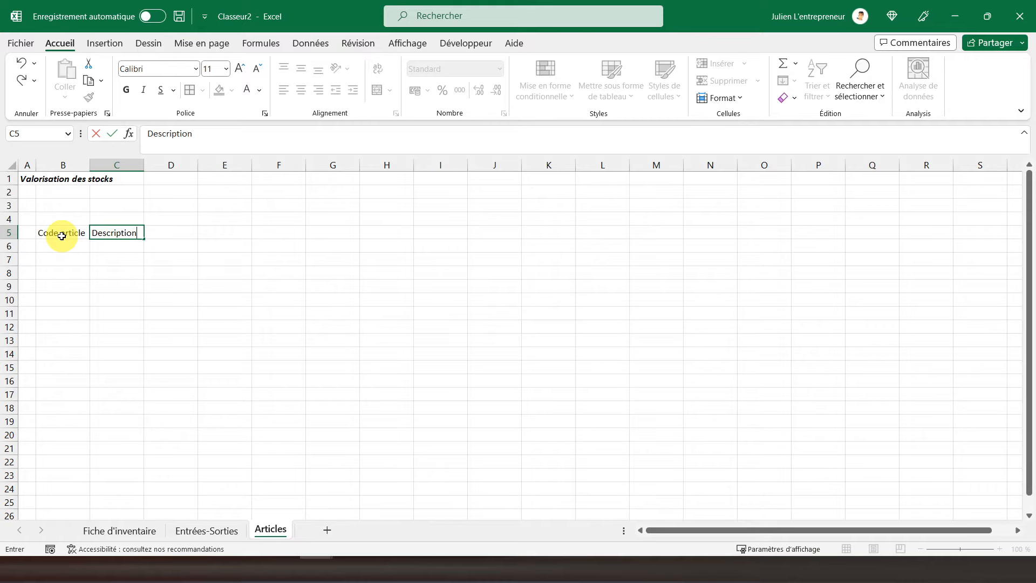
key(Tab)
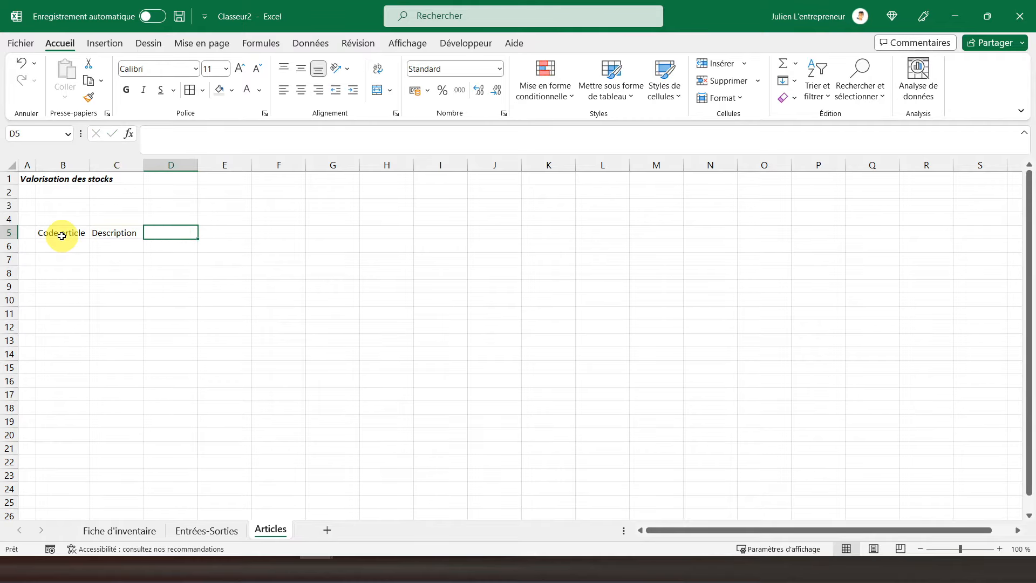
text(Stock théorique)
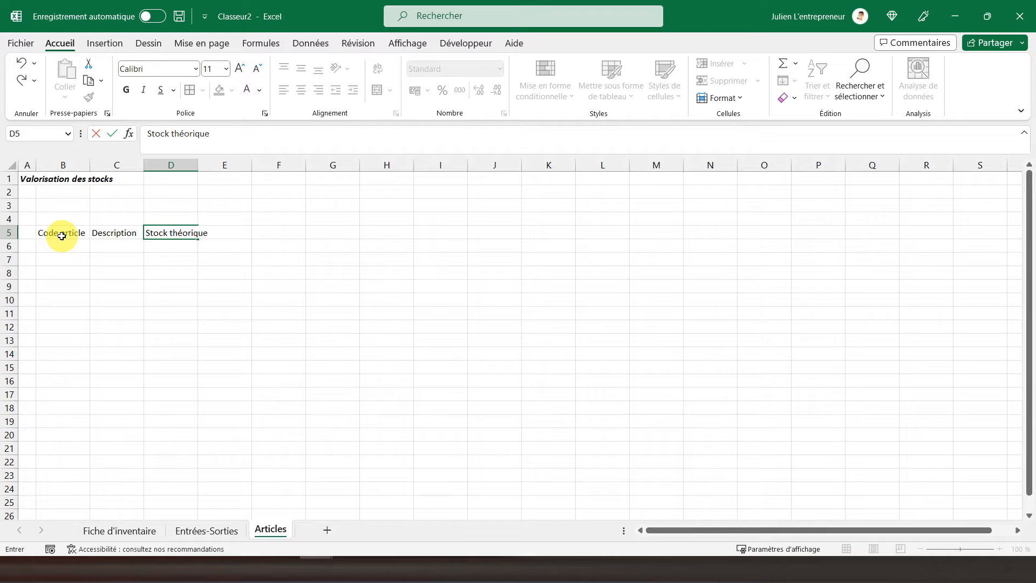
key(Tab)
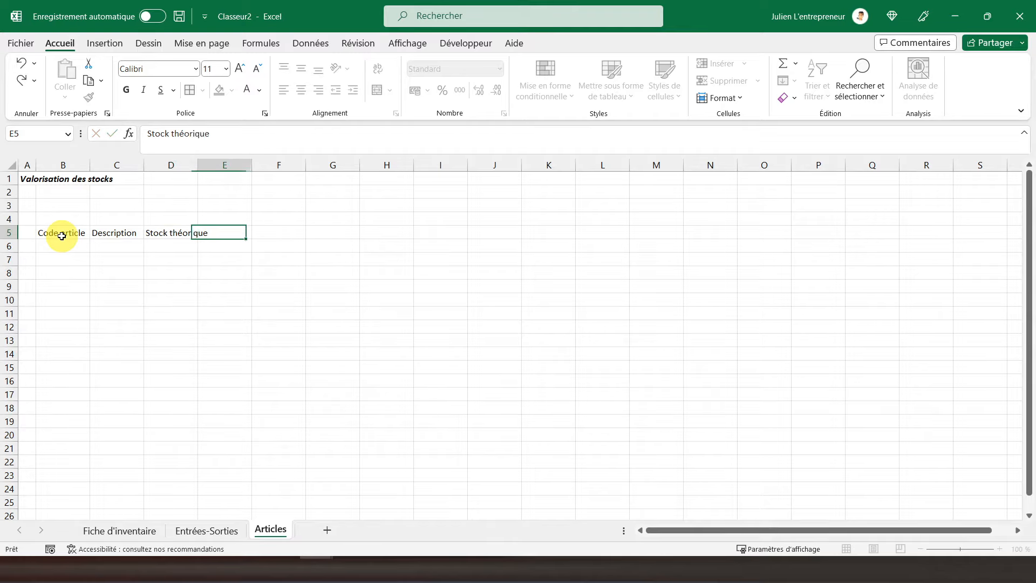
text(Valeur totale)
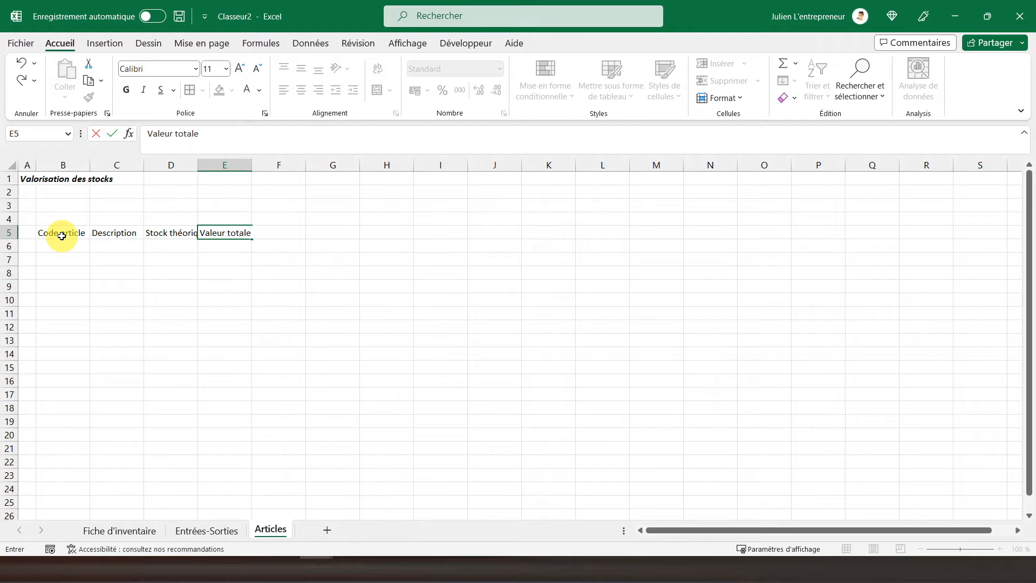
key(Tab)
text(V)
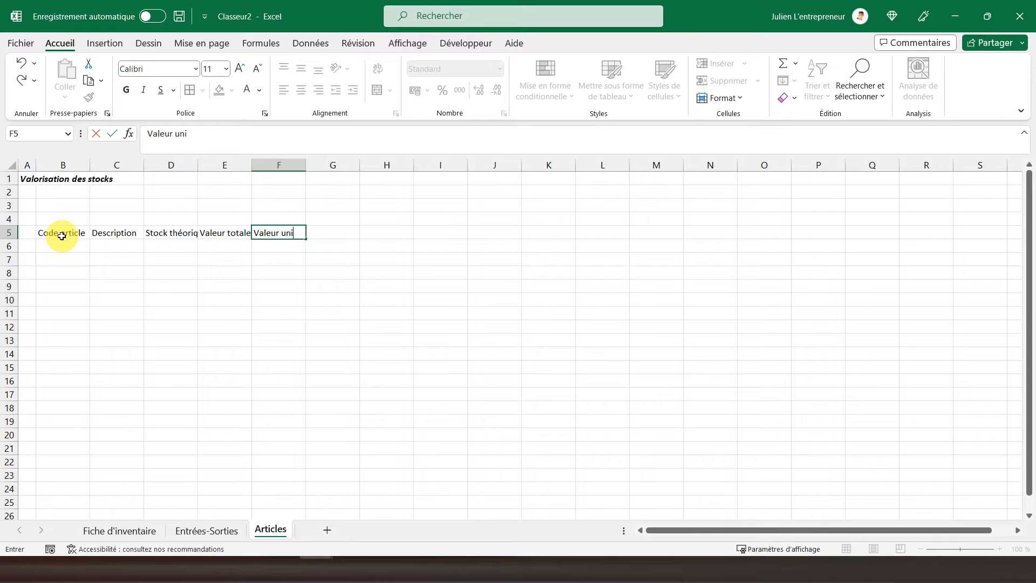
key(Return)
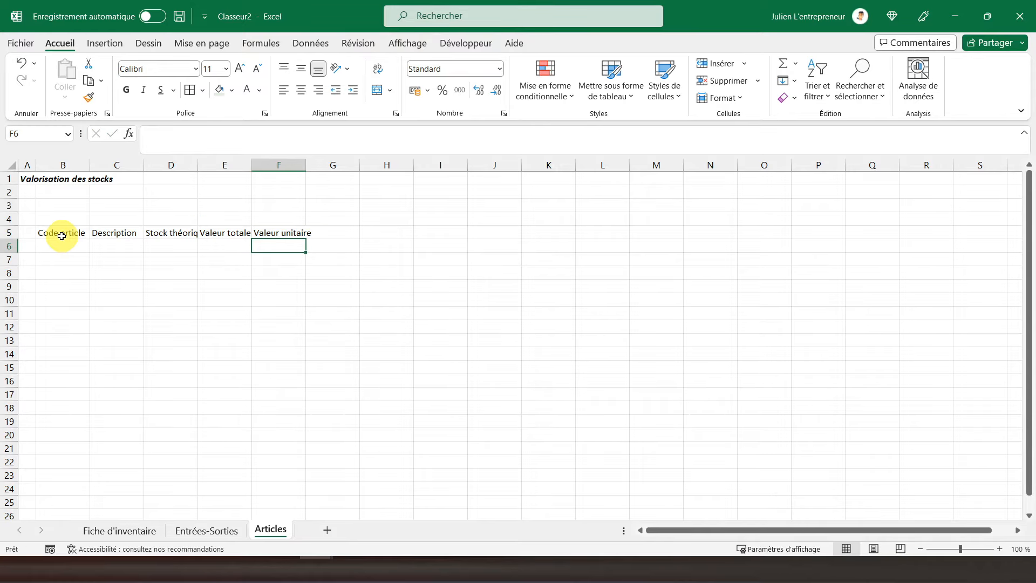
Step: Make row 5 bold and fit the widths of columns D, E and F to their contents
click(9, 232)
click(125, 89)
double_click(305, 160)
double_click(252, 161)
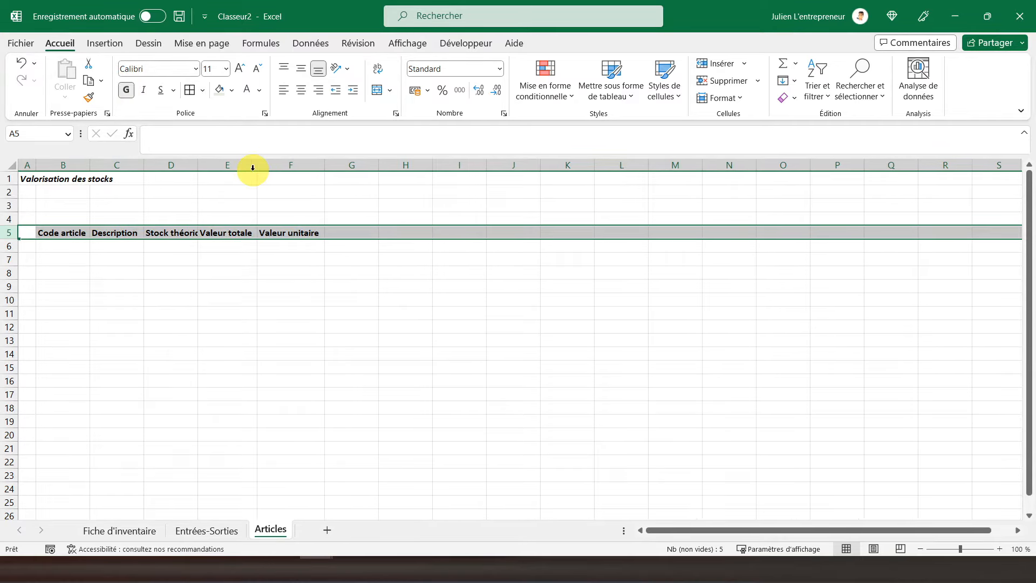
double_click(198, 164)
Step: Center the row 5 headers horizontally and vertically, and apply all borders to B5:F5
click(301, 90)
click(302, 68)
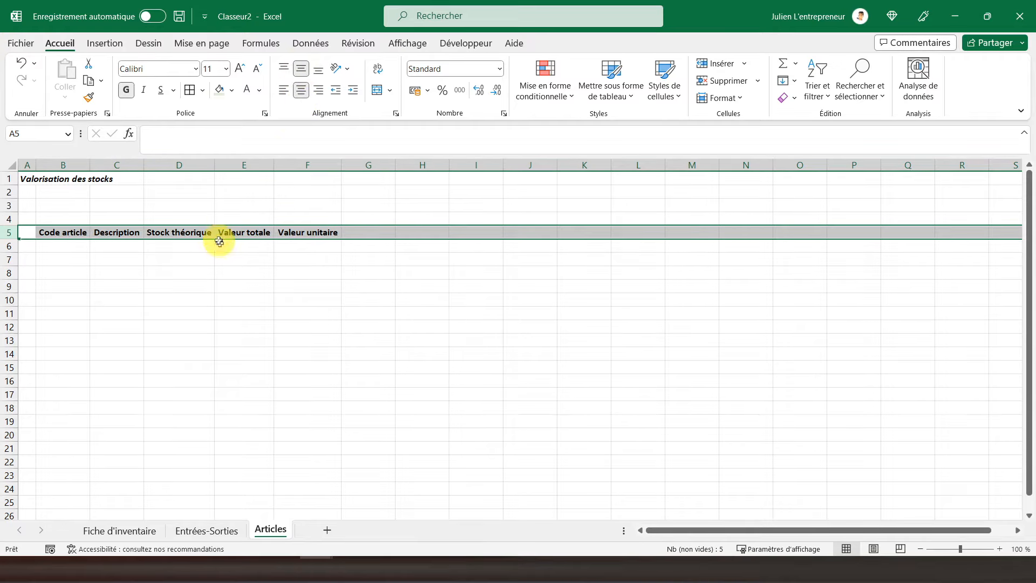
drag(47, 232, 296, 234)
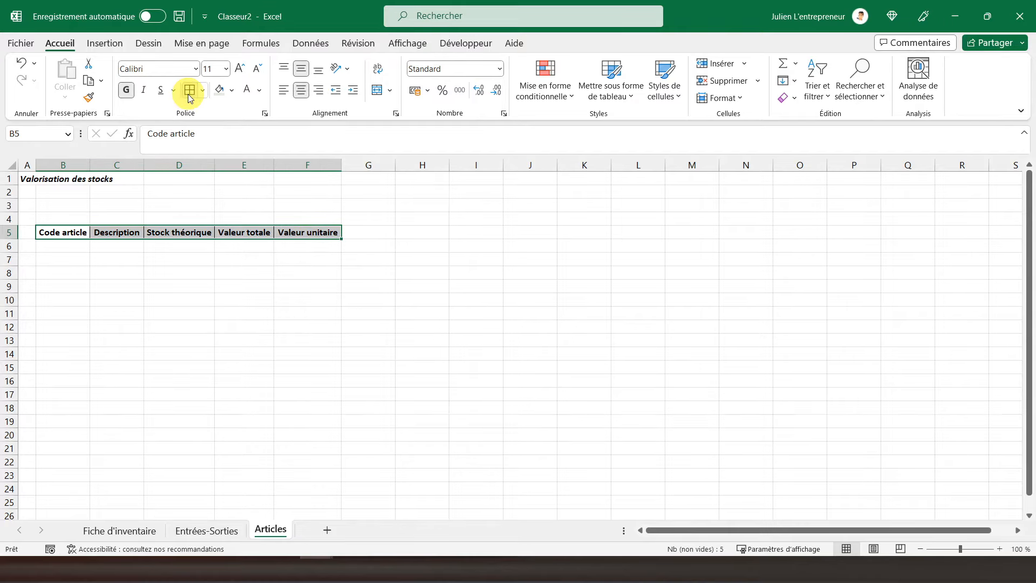
click(81, 273)
Step: Apply outline and inside borders to B6:F35 and center these cells horizontally and vertically
scroll(102, 324, down, 2)
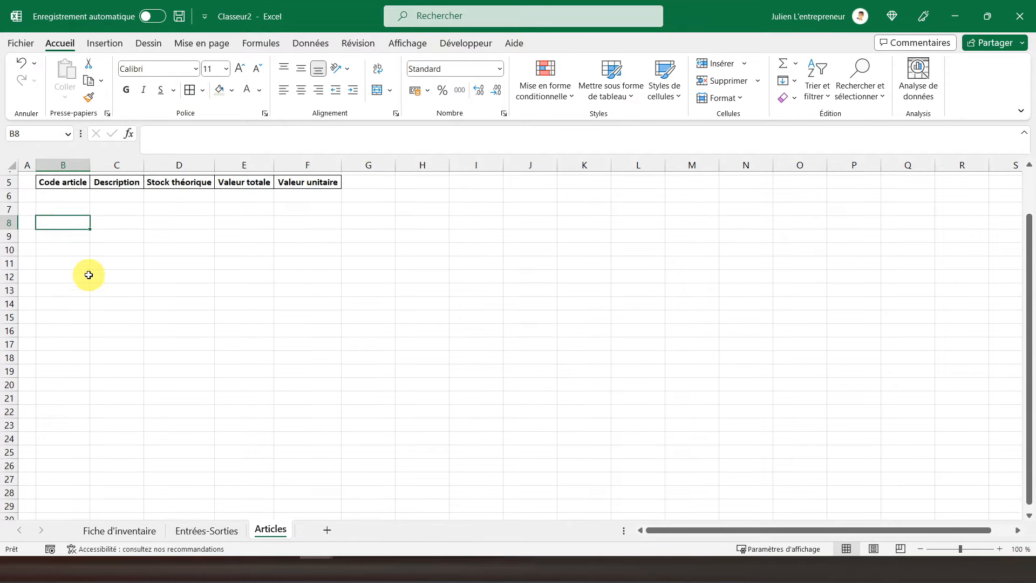
scroll(75, 243, up, 1)
drag(62, 206, 339, 455)
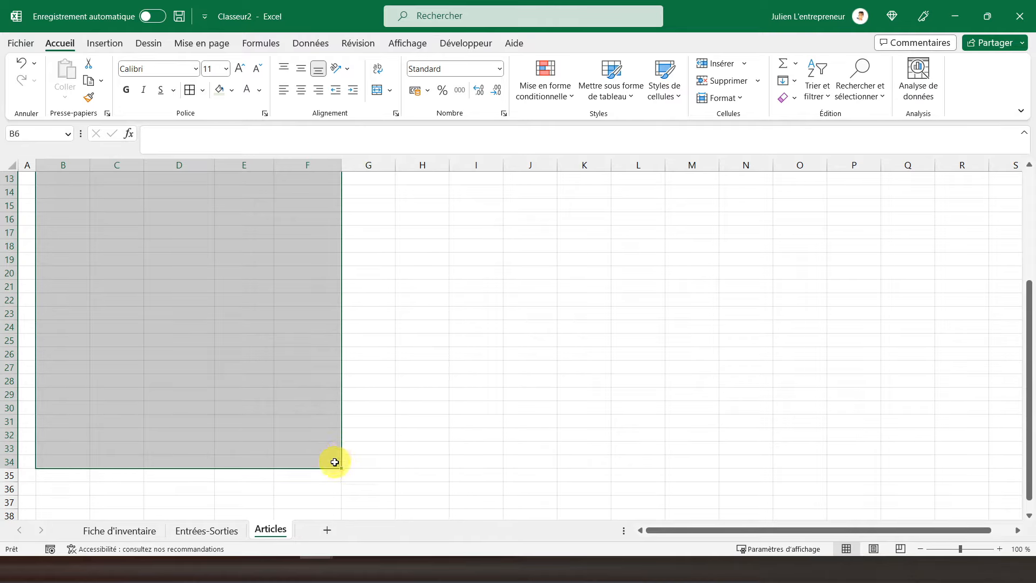
scroll(333, 462, up, 4)
scroll(334, 462, down, 5)
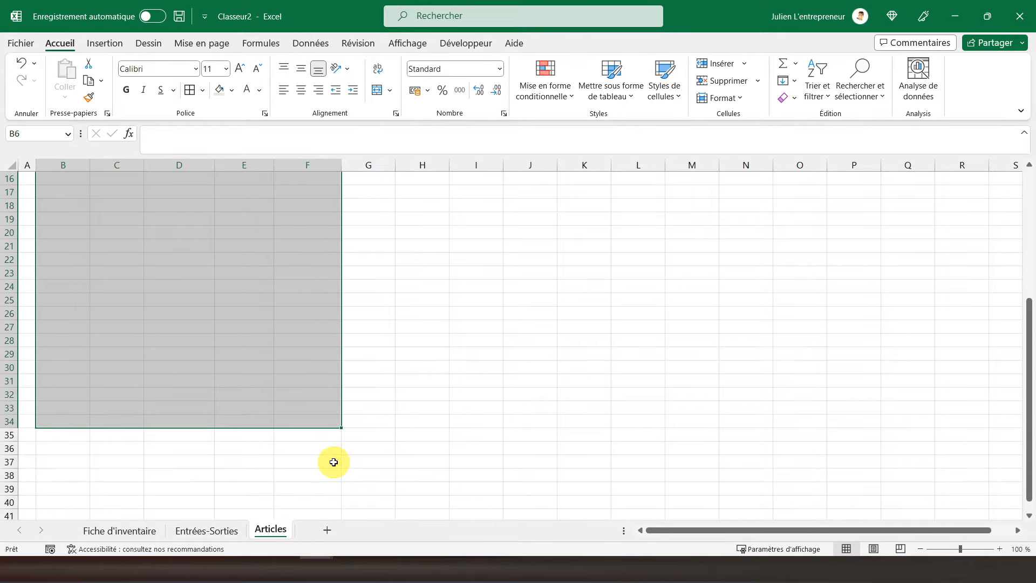
scroll(335, 461, up, 1)
scroll(287, 393, up, 4)
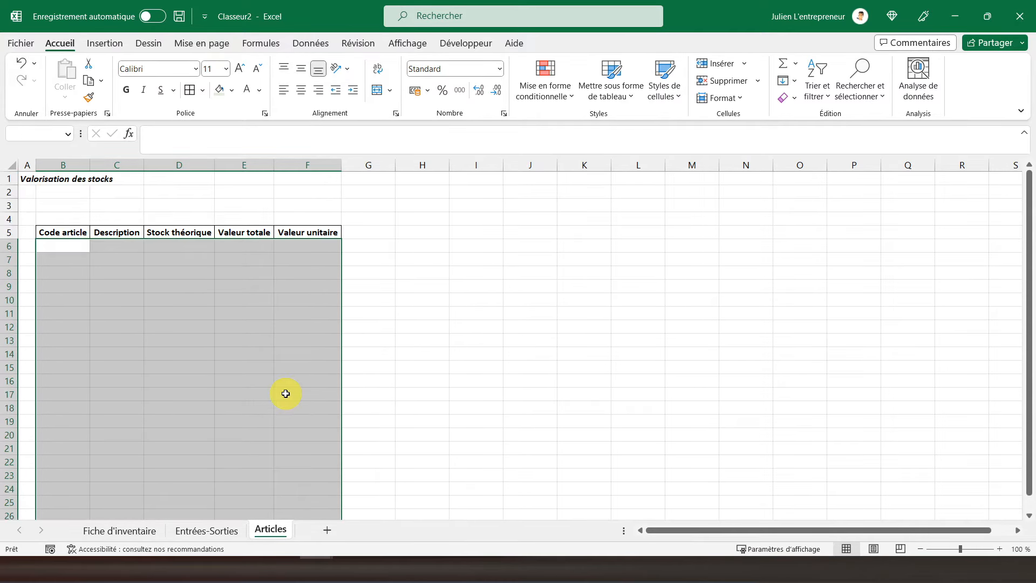
click(203, 92)
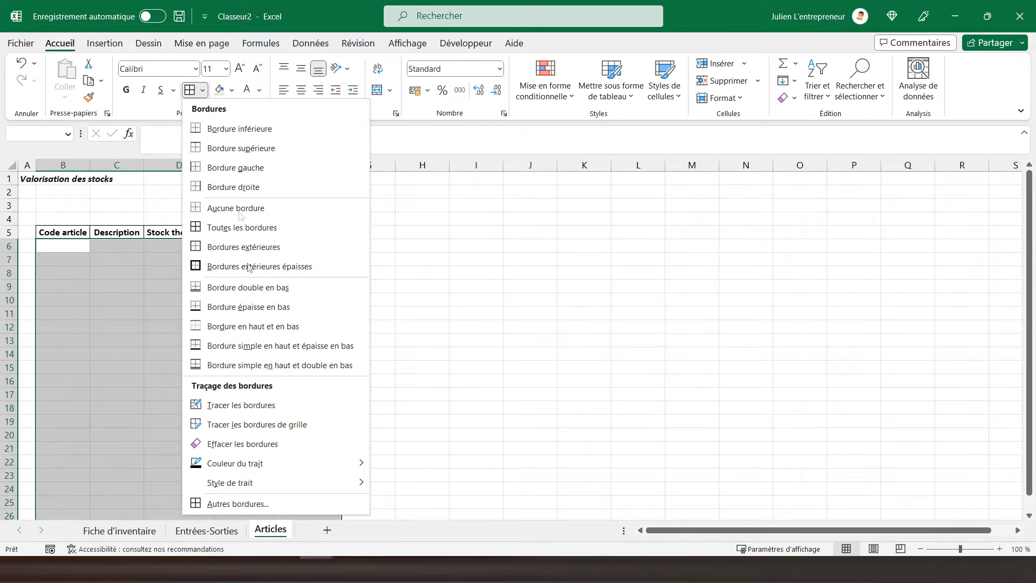
click(238, 499)
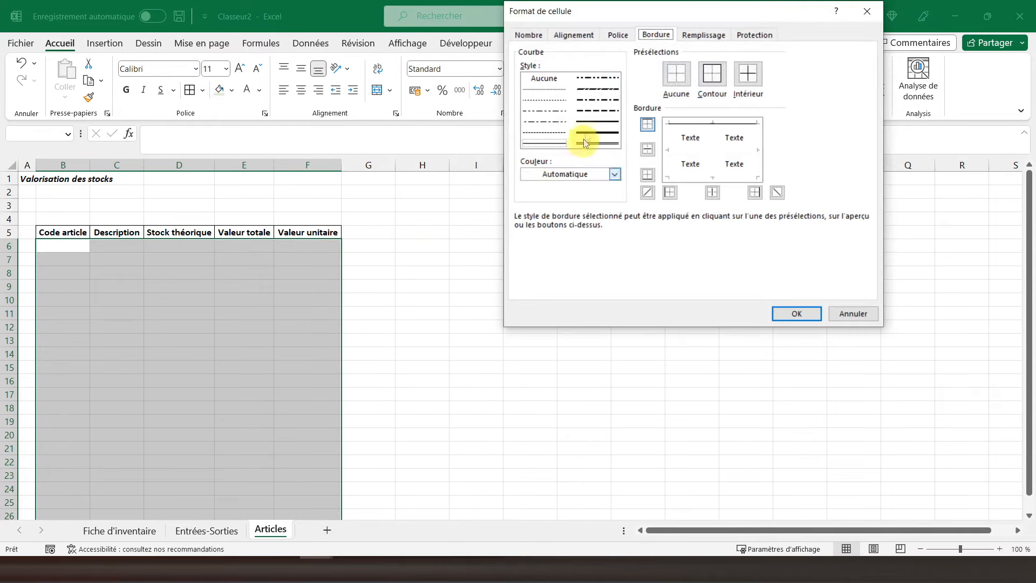
click(712, 73)
click(748, 74)
click(796, 314)
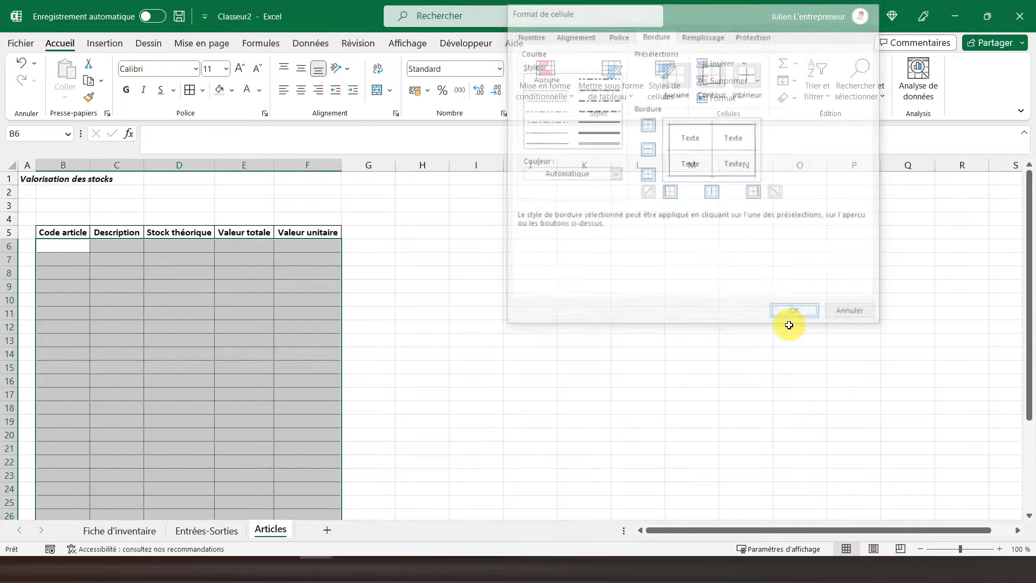
click(305, 92)
click(301, 69)
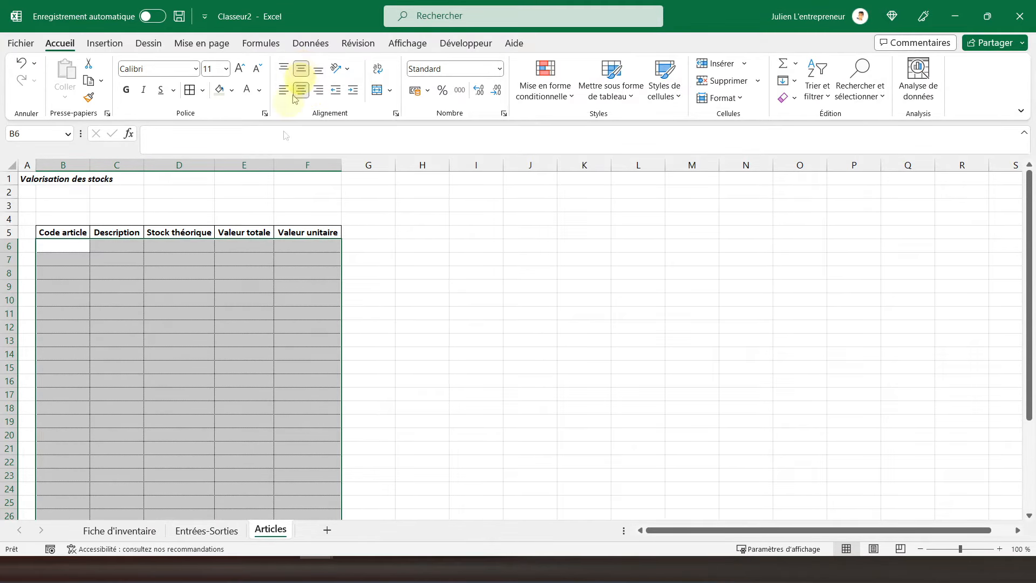
Step: Enter the codes A001 and A002 in B6 and B7, and extend the series down to B35
click(76, 248)
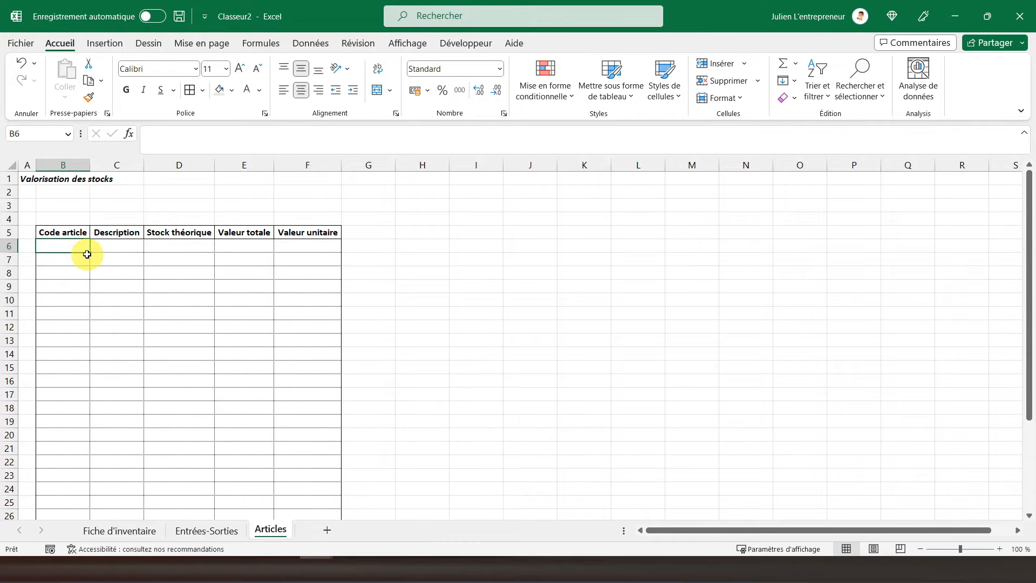
text(A001)
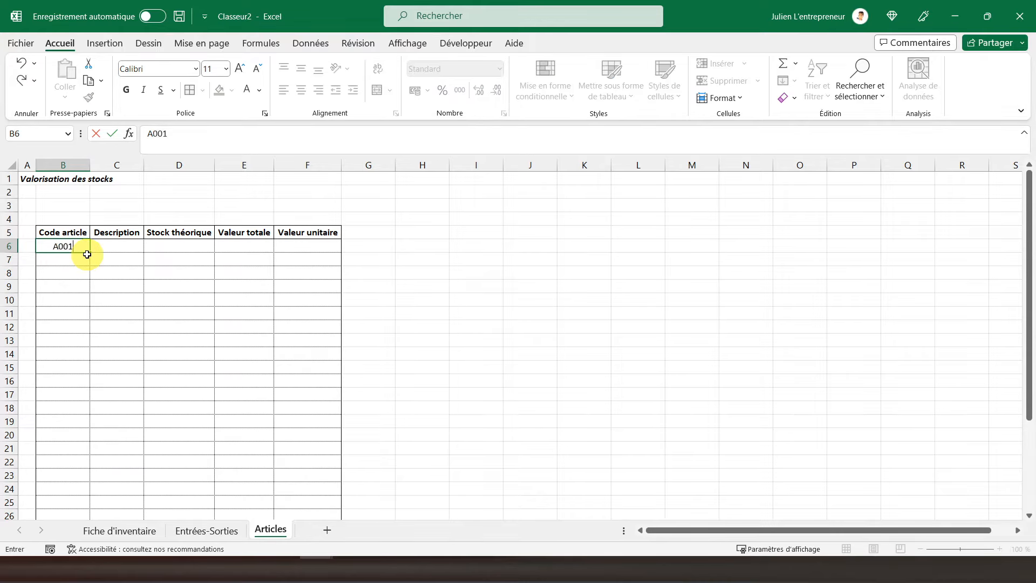
key(Return)
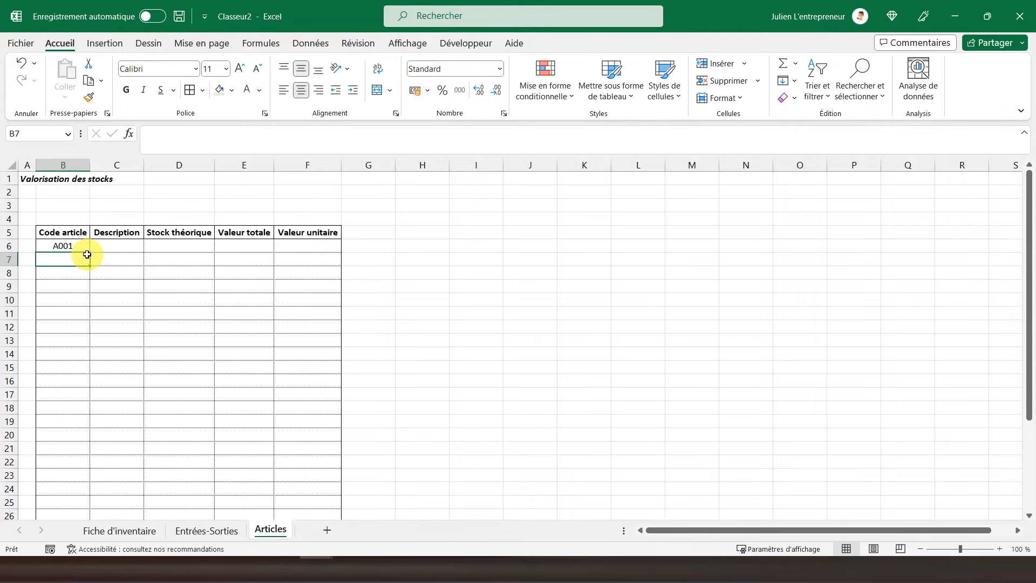
text(A002)
key(Return)
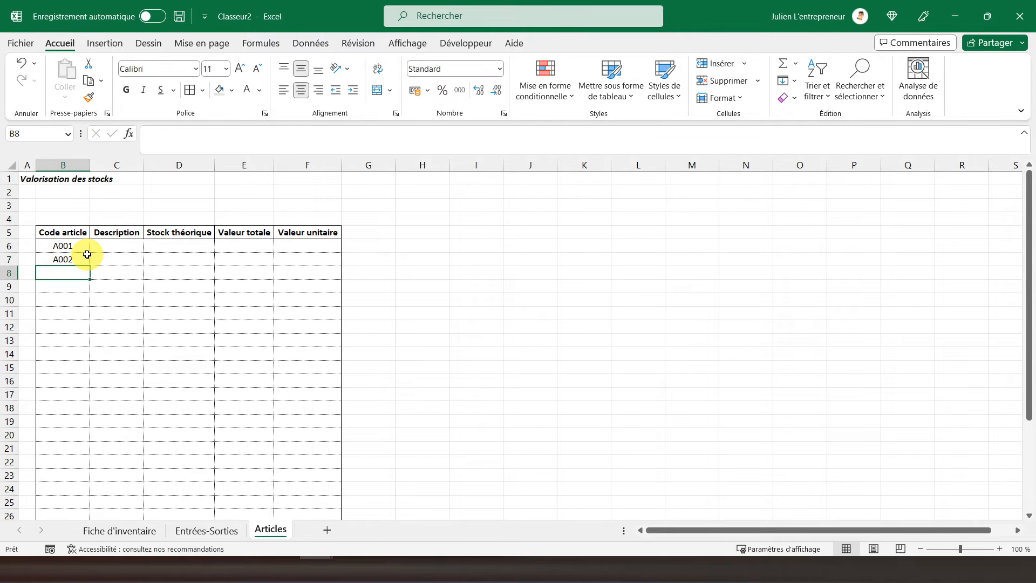
click(83, 259)
drag(89, 264, 76, 488)
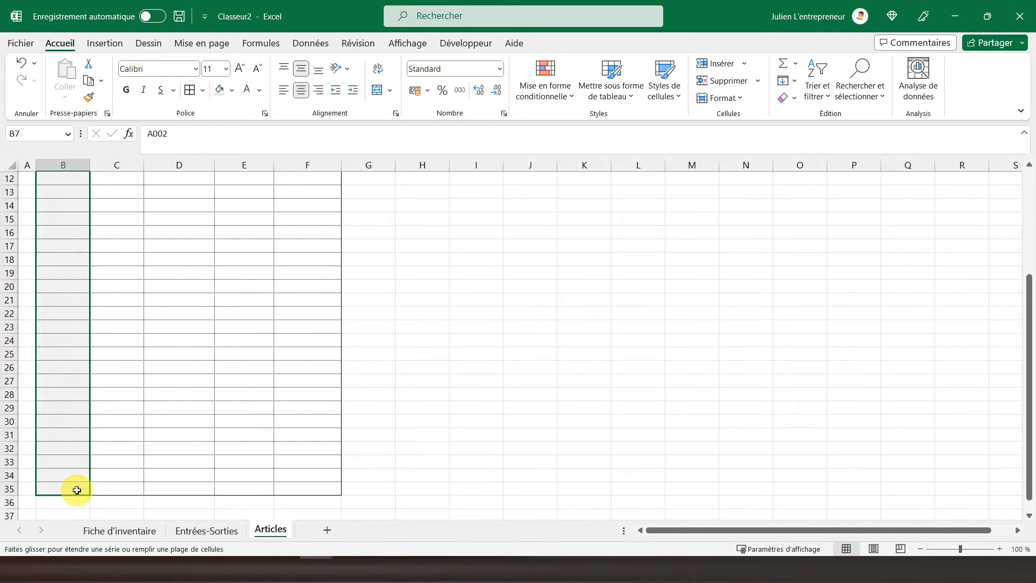
click(144, 477)
scroll(144, 481, up, 4)
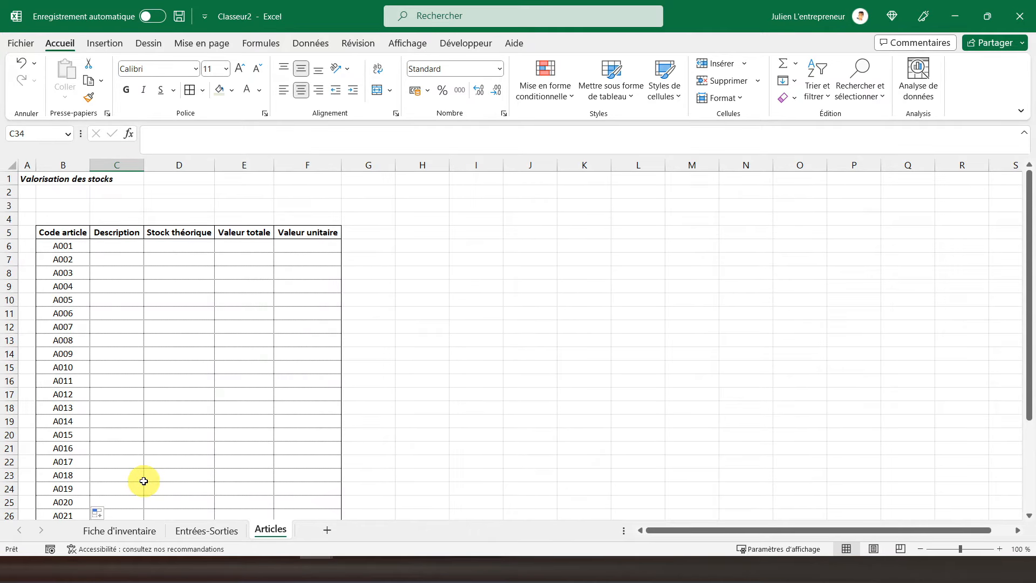
Step: Enter "Article 1" and "Article 2" in C6 and C7, and extend the series down to C35
click(103, 245)
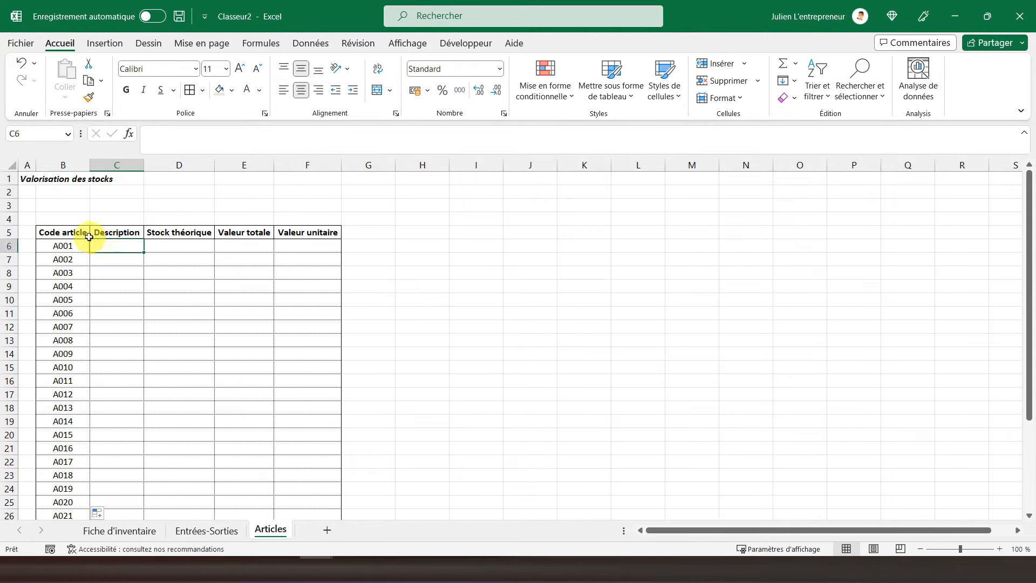
text(Artic)
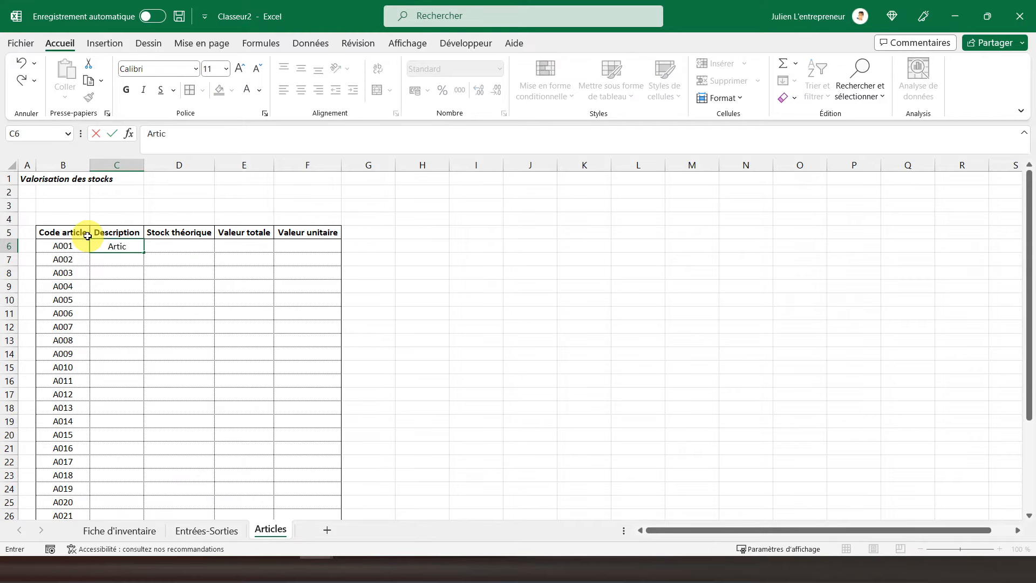
text(le 1)
key(Return)
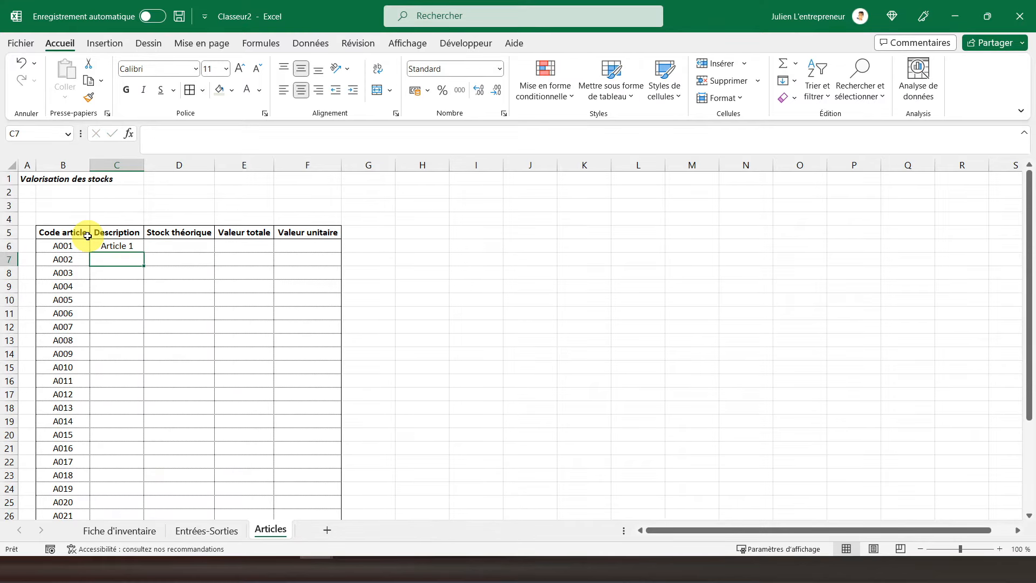
text(A)
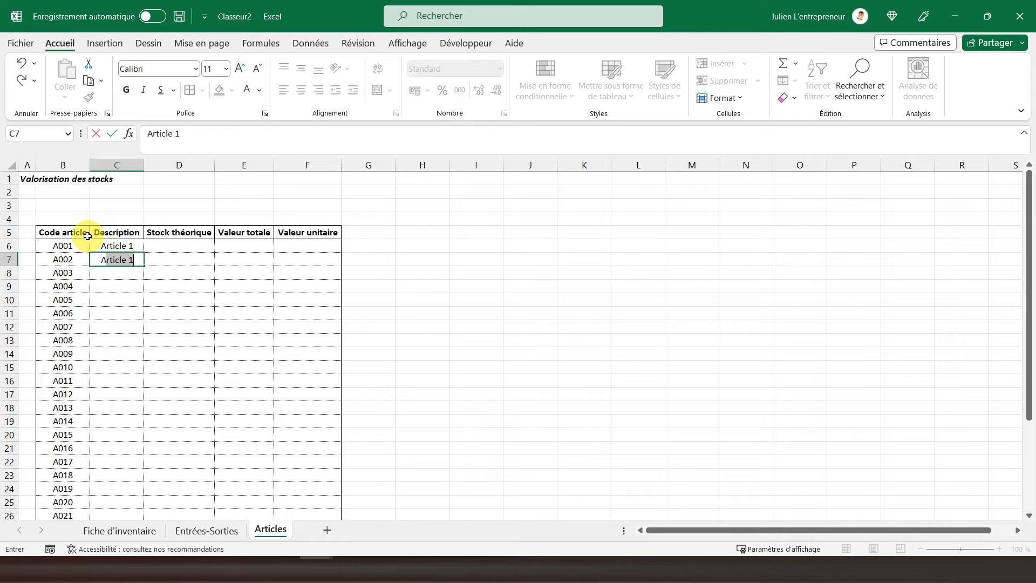
text(rticle 2)
key(Return)
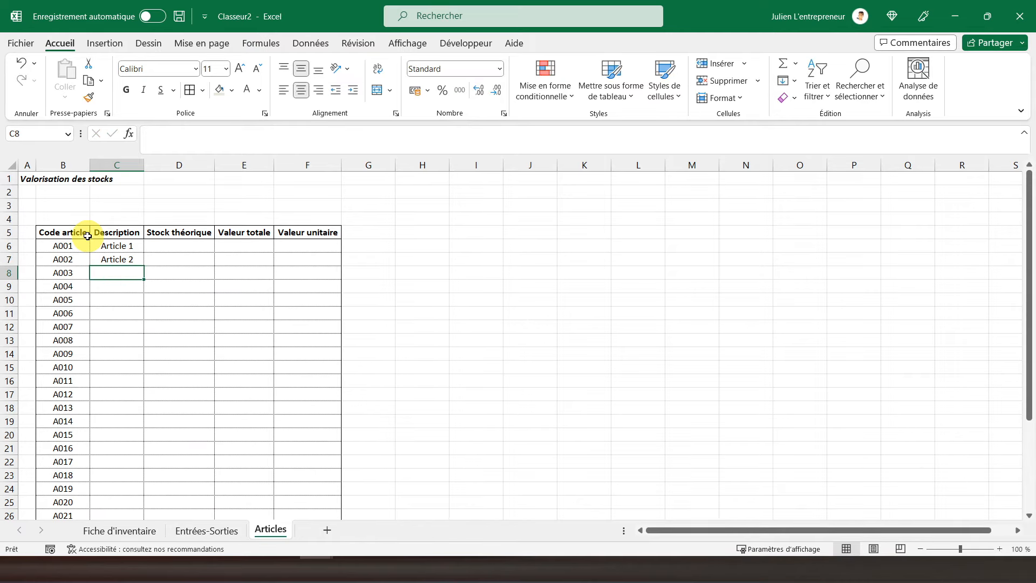
click(136, 261)
drag(145, 267, 127, 489)
scroll(167, 418, up, 4)
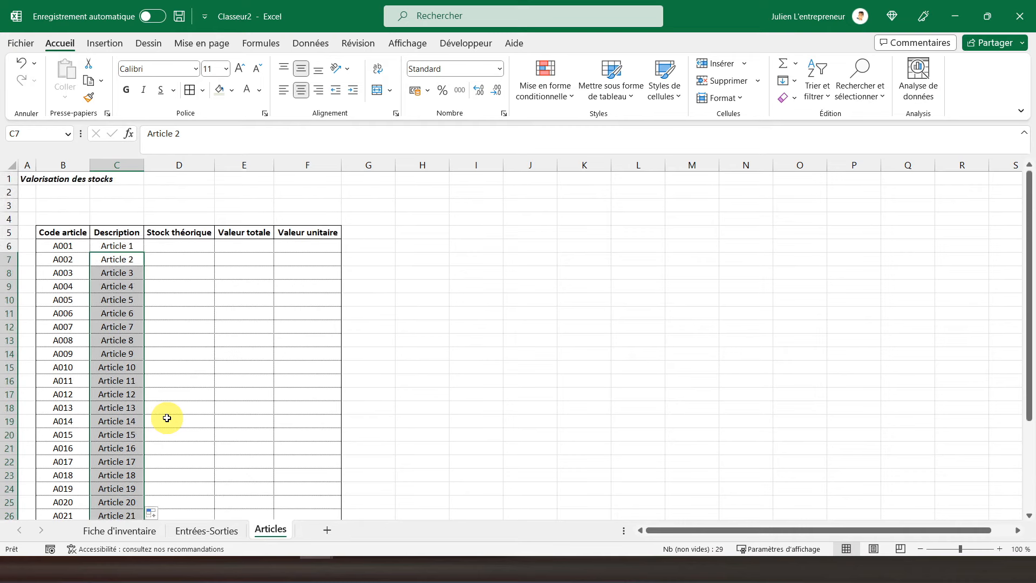
Step: Apply a bottom border to the table's last row in the code and description columns, B35:C35
scroll(135, 404, down, 7)
drag(132, 351, 67, 352)
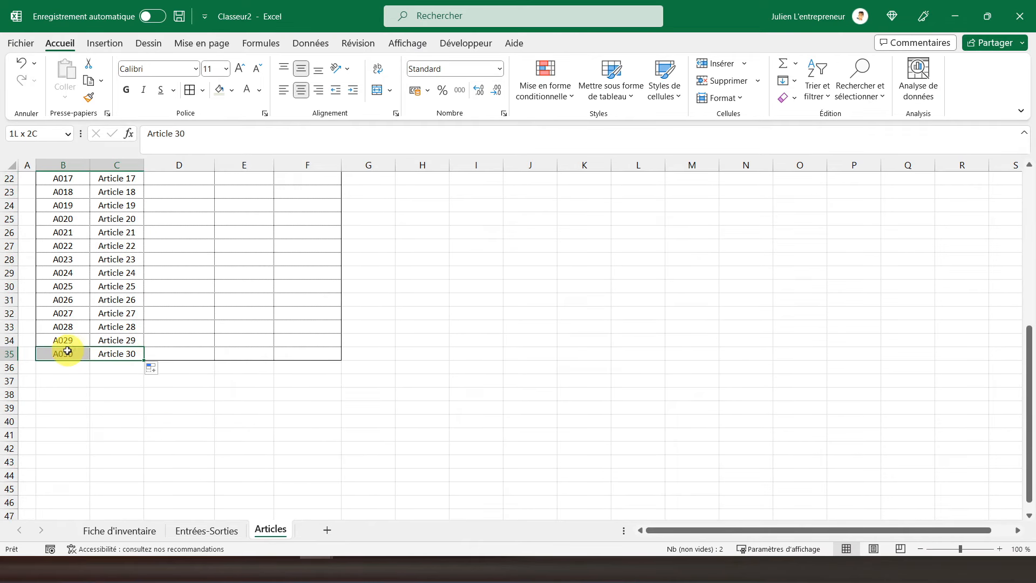
click(203, 90)
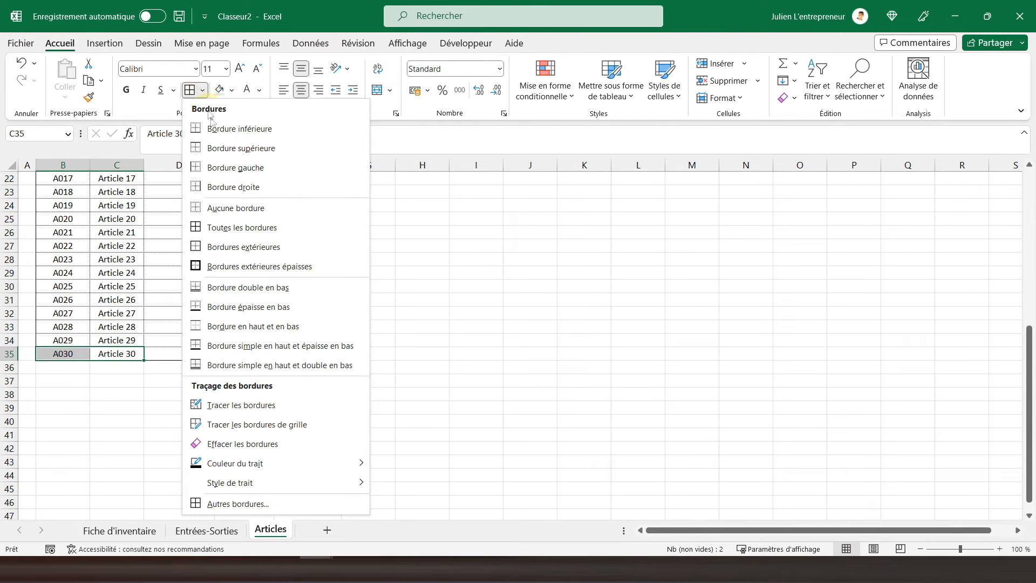
click(218, 130)
click(198, 290)
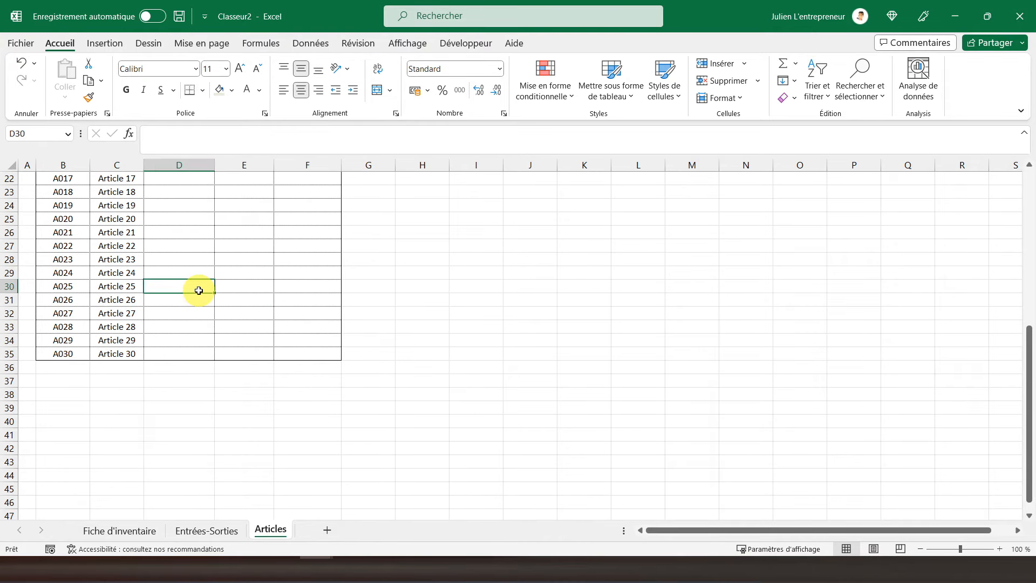
Step: Hide the gridlines on the "Articles" sheet, with cell A1 selected
scroll(198, 290, up, 4)
scroll(198, 291, up, 3)
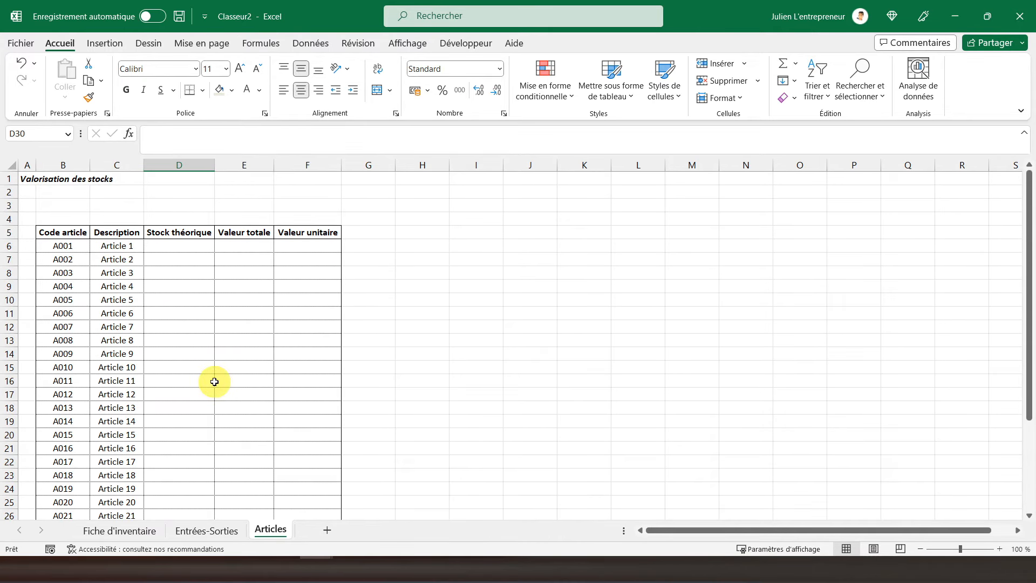
click(29, 178)
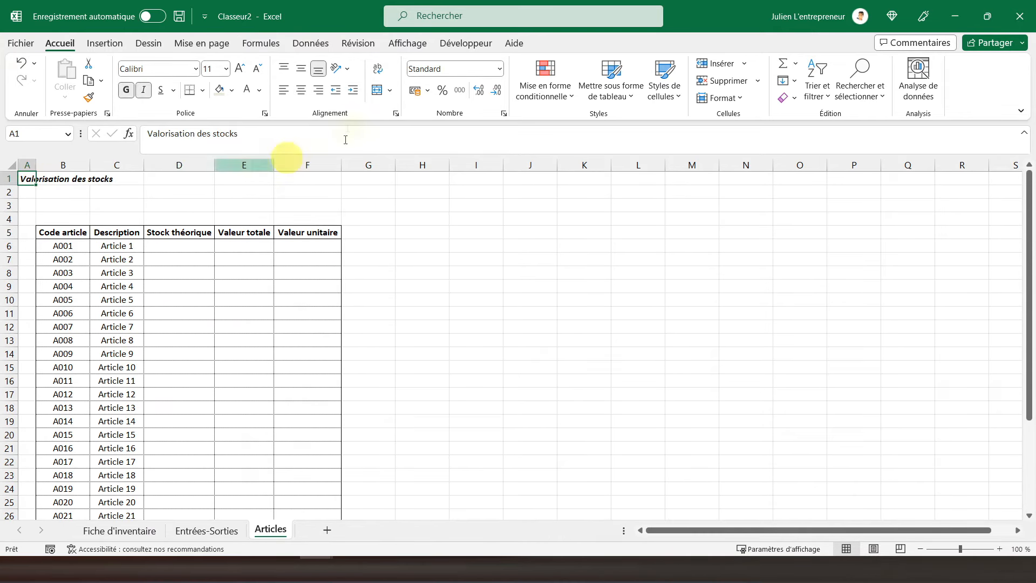
click(411, 47)
click(223, 91)
Step: On "Entrées-Sorties", restrict Entrées codes B6:B100 to a drop-down list with source =Articles!$B$6:$B$35
click(195, 531)
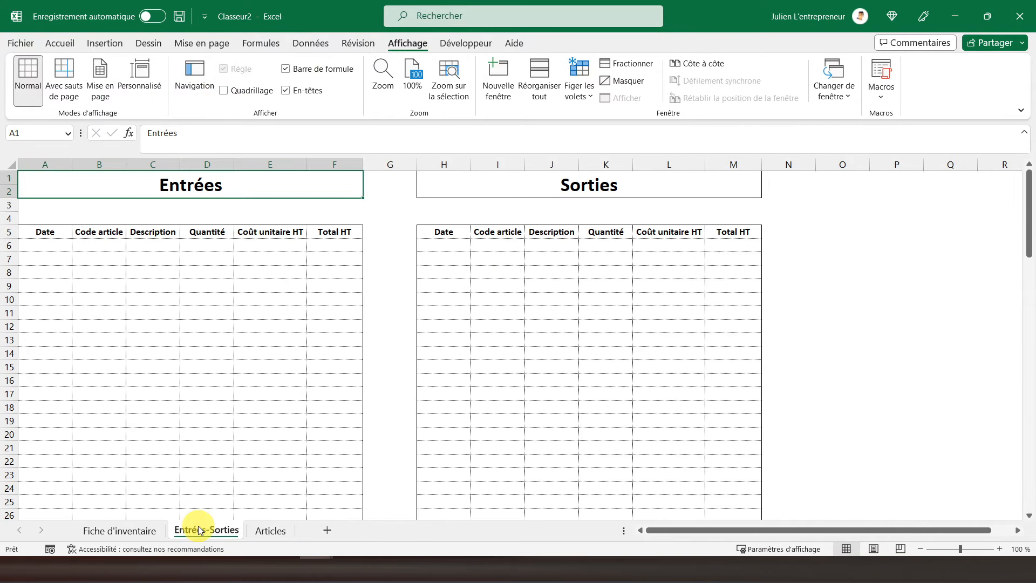
click(89, 246)
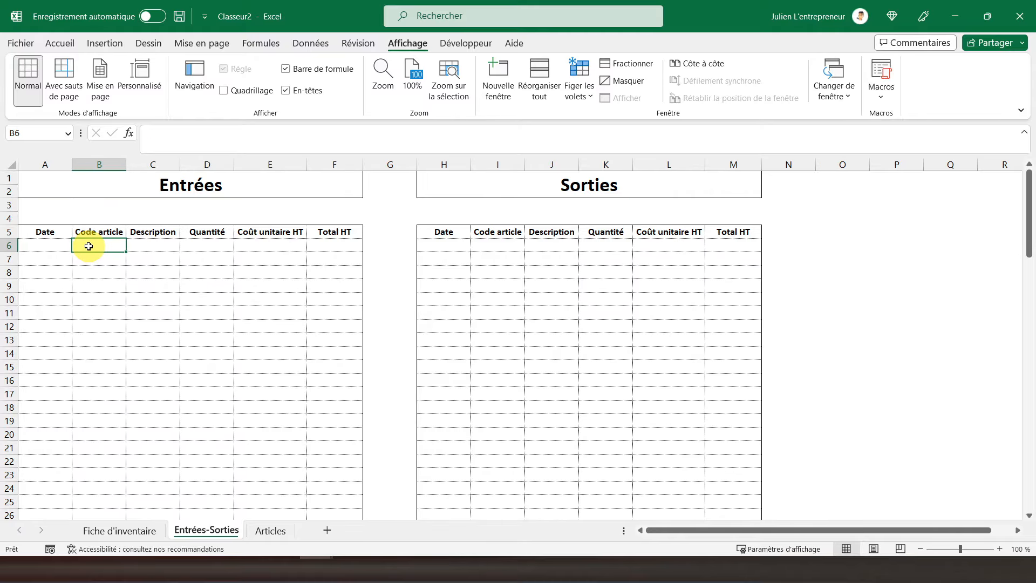
drag(97, 243, 111, 488)
click(309, 47)
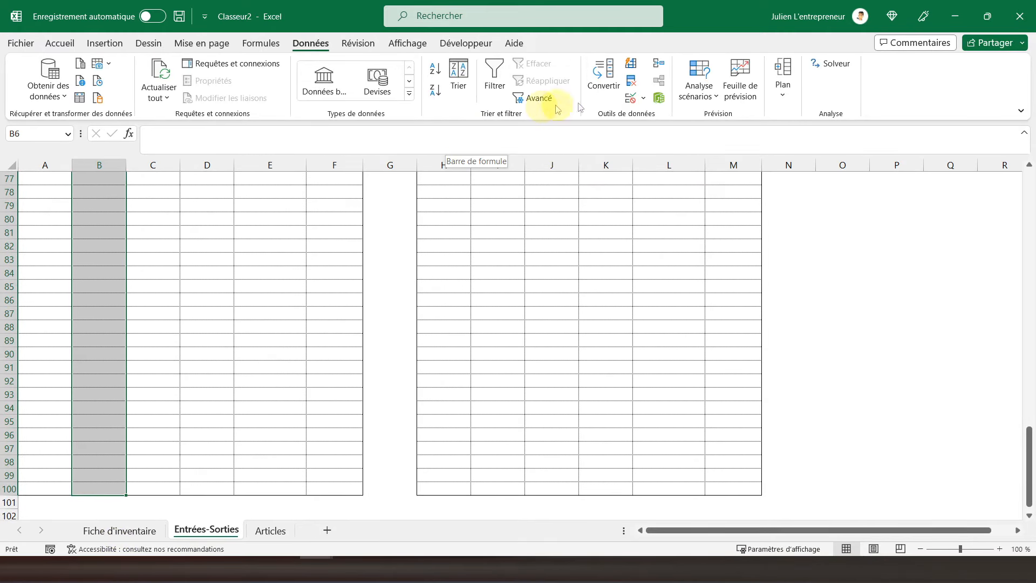
click(630, 100)
click(611, 139)
click(601, 175)
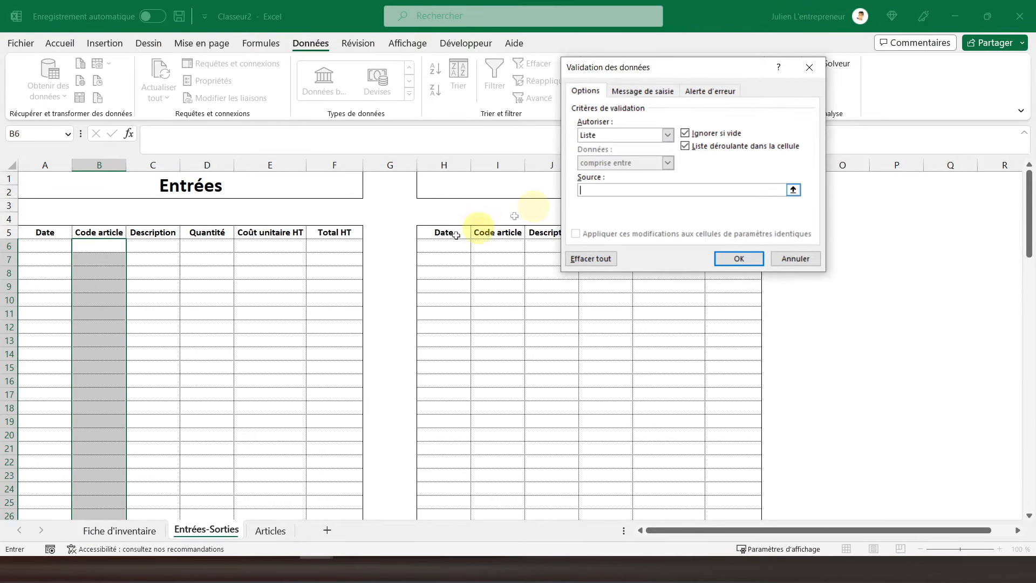
click(271, 530)
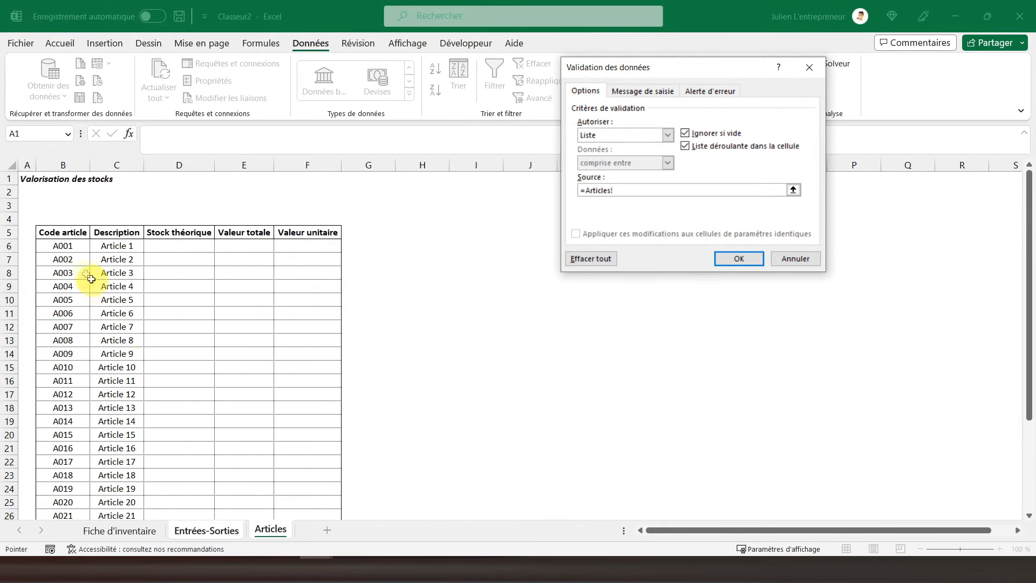
drag(62, 246, 67, 490)
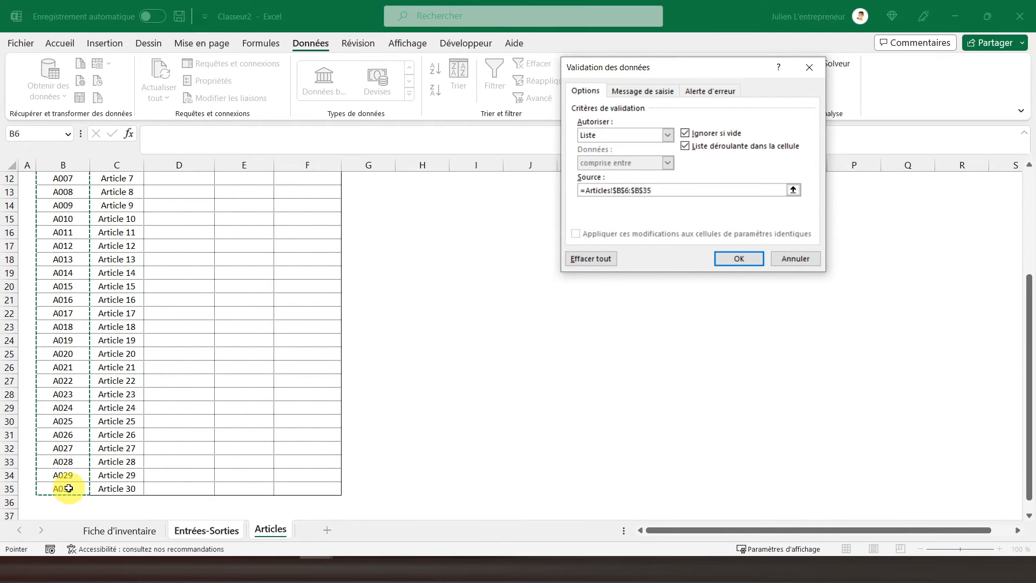
key(Return)
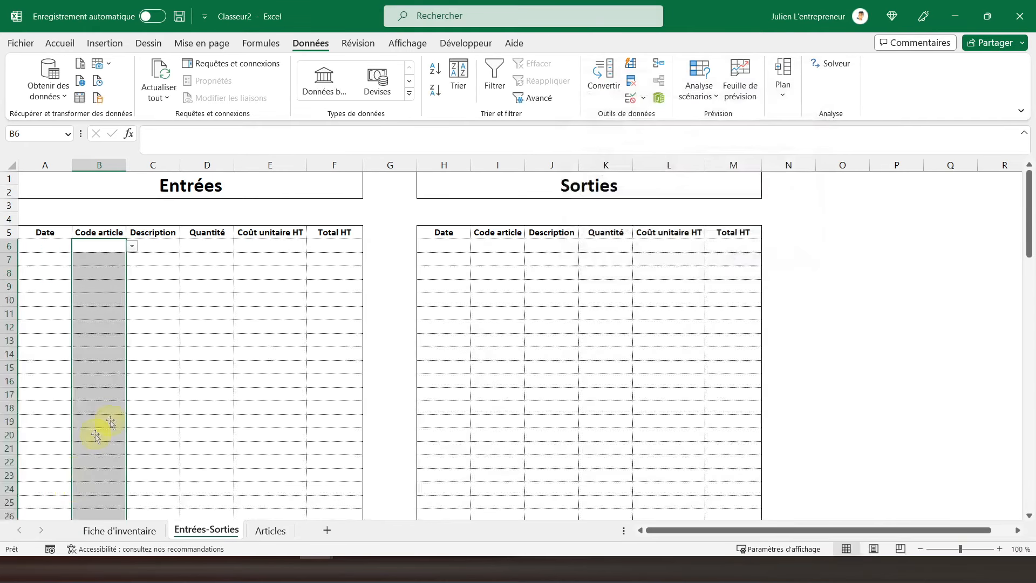
Step: Choose code A002 from the drop-down list in cell B6 of the Entrées table
click(106, 246)
click(132, 246)
click(91, 271)
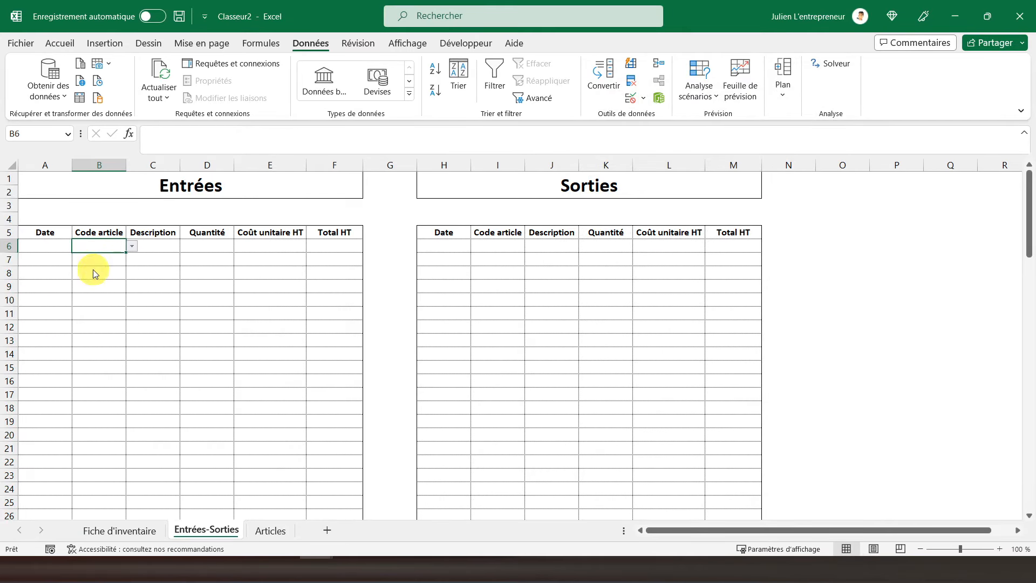
Step: Restrict the Sorties article codes I6:I100 to a drop-down list with source =Articles!$B$6:$B$35
scroll(499, 318, down, 20)
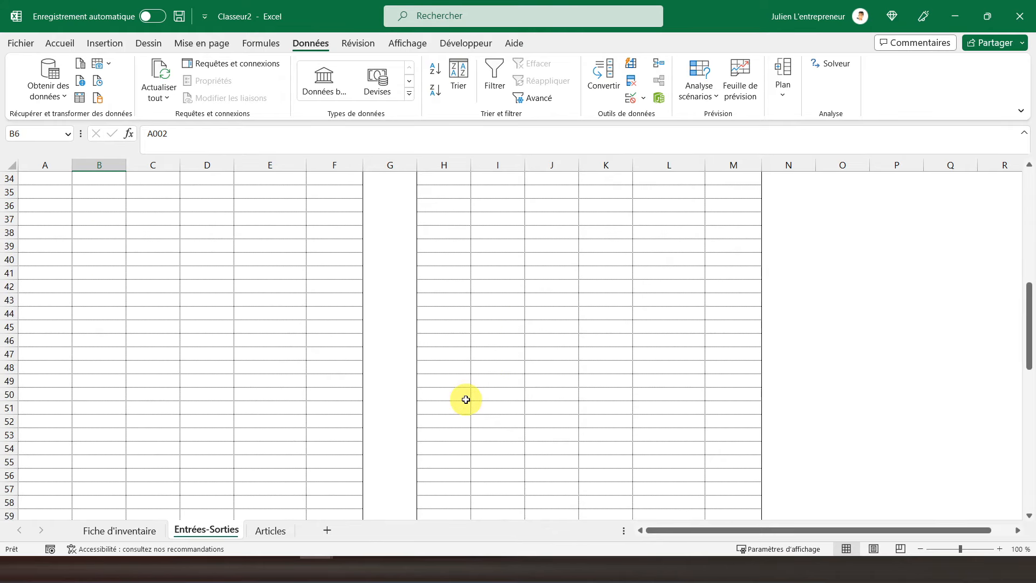
scroll(471, 422, down, 9)
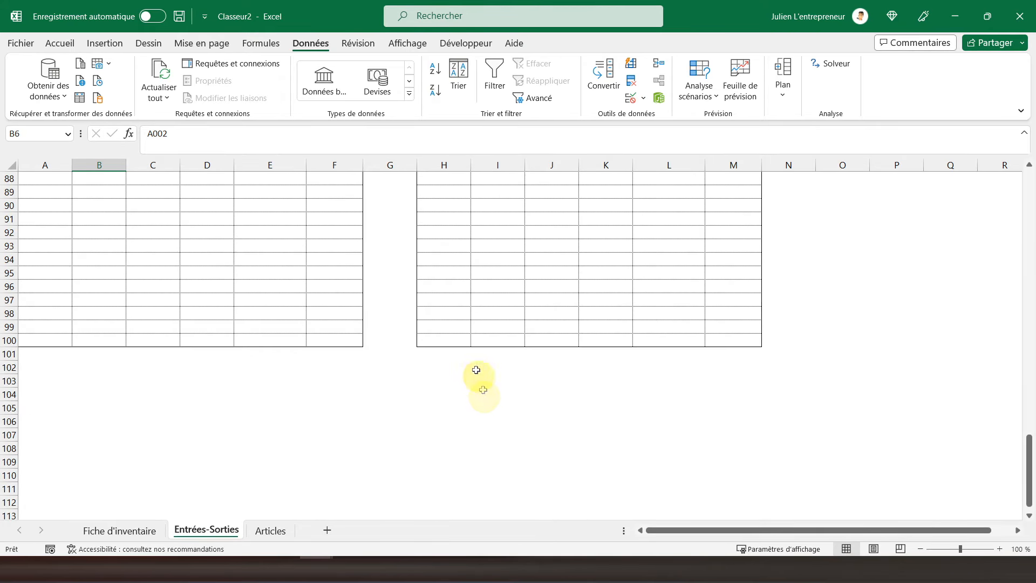
click(484, 344)
key(ctrl+shift+Up)
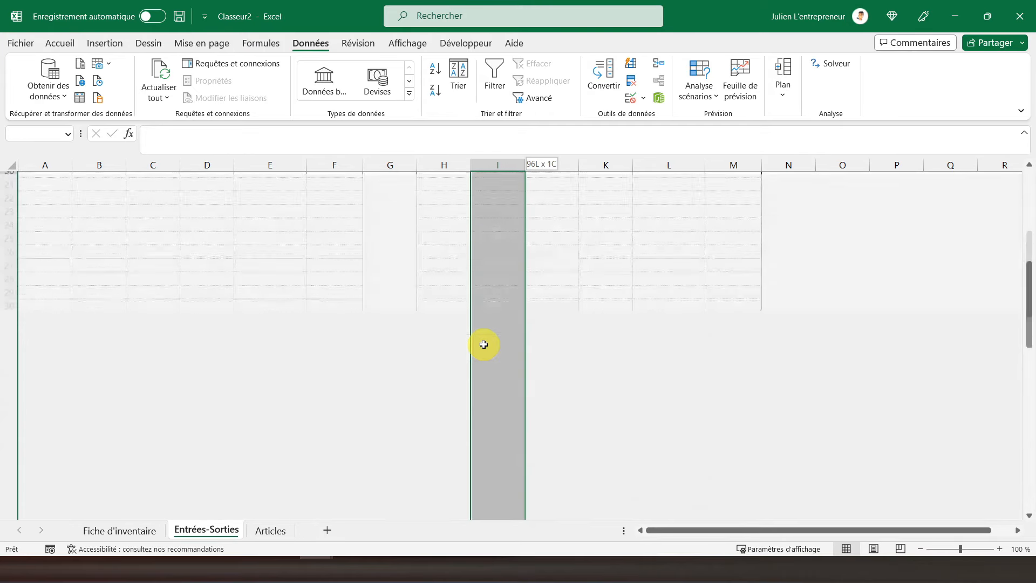
key(shift+Down)
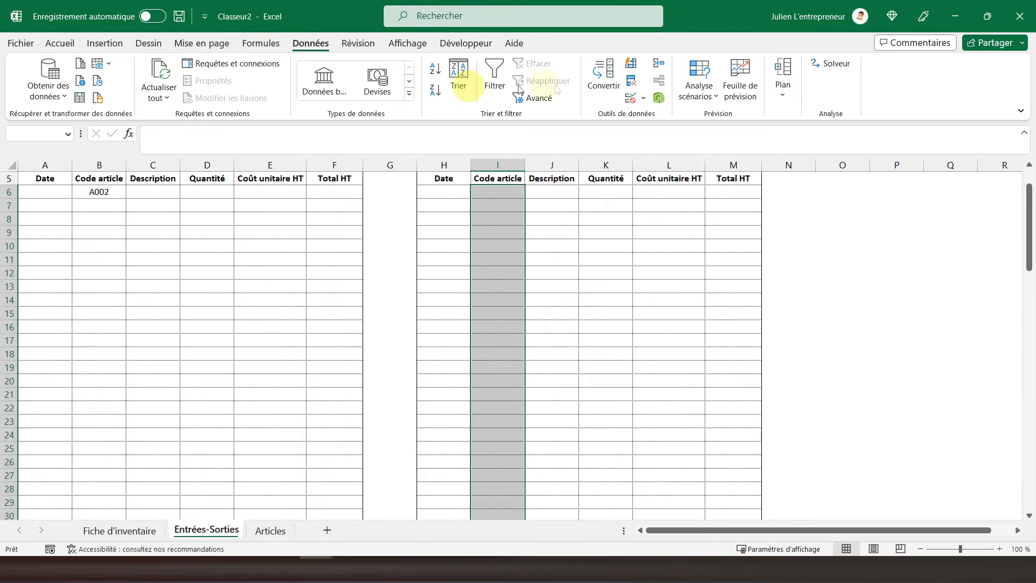
click(630, 98)
click(614, 142)
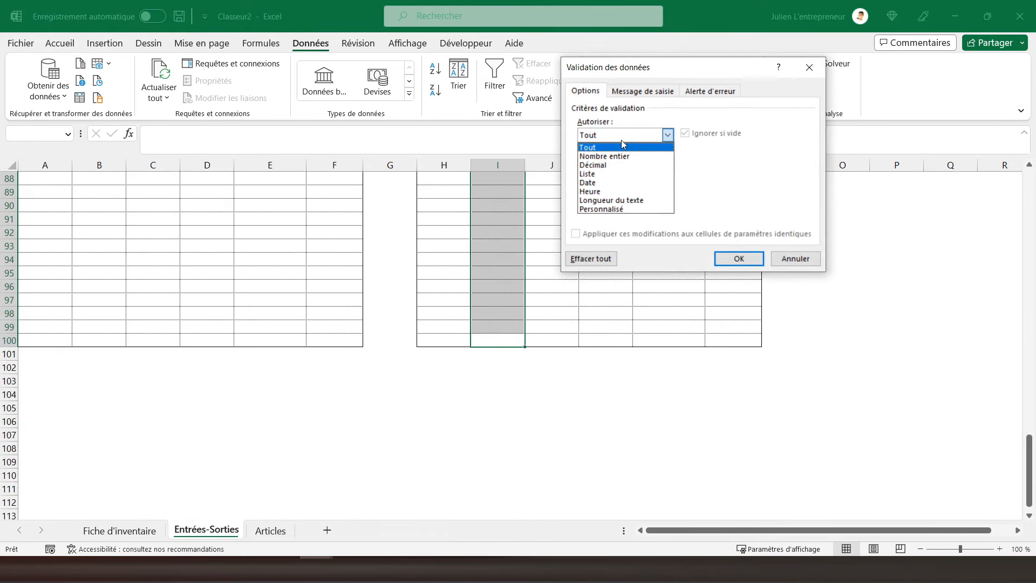
click(594, 171)
click(605, 190)
click(270, 530)
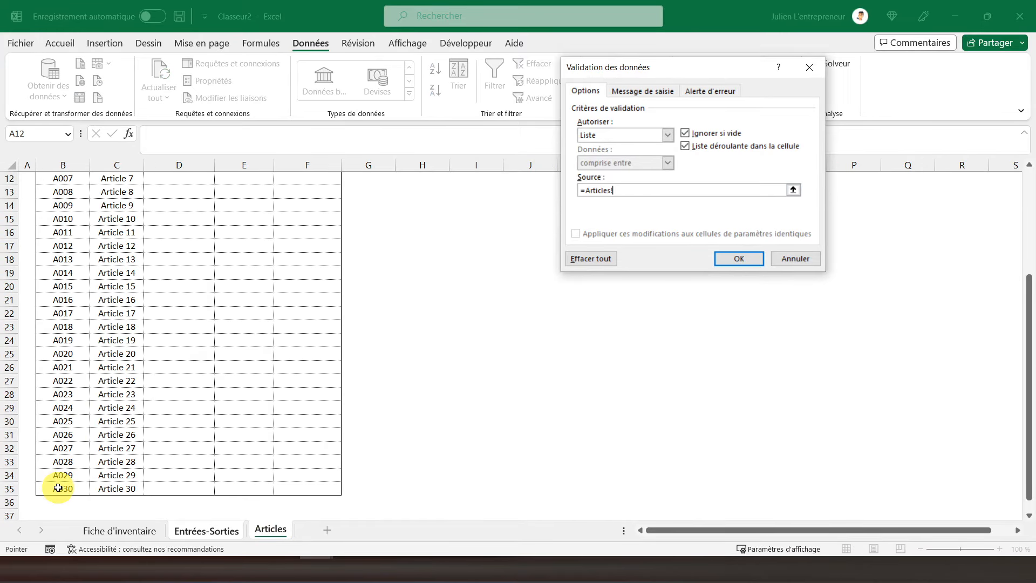
drag(58, 488, 62, 199)
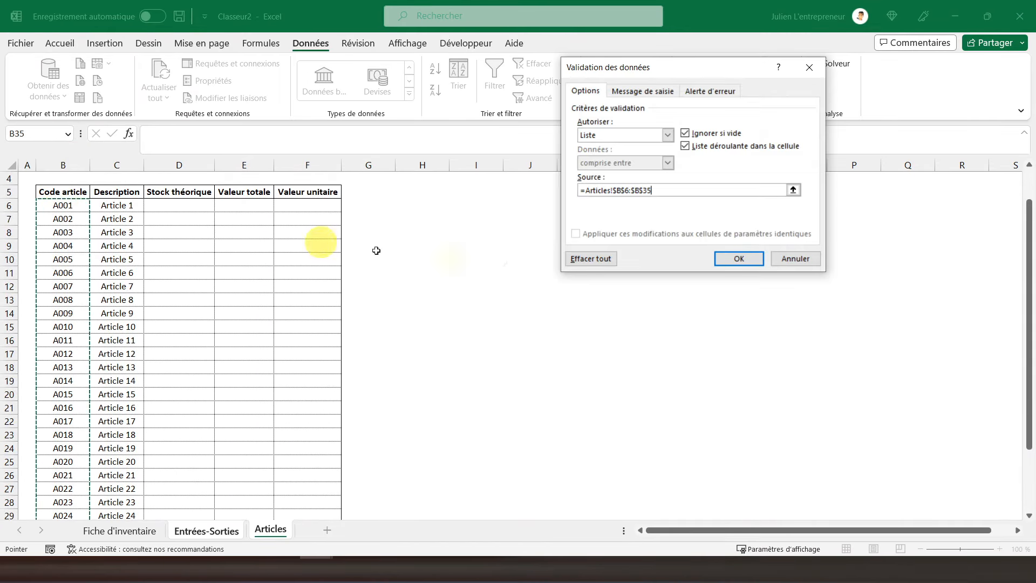
click(738, 259)
Step: Check the article code drop-down list in cell B99 of the Entrées table and return to the sheet's title
click(89, 330)
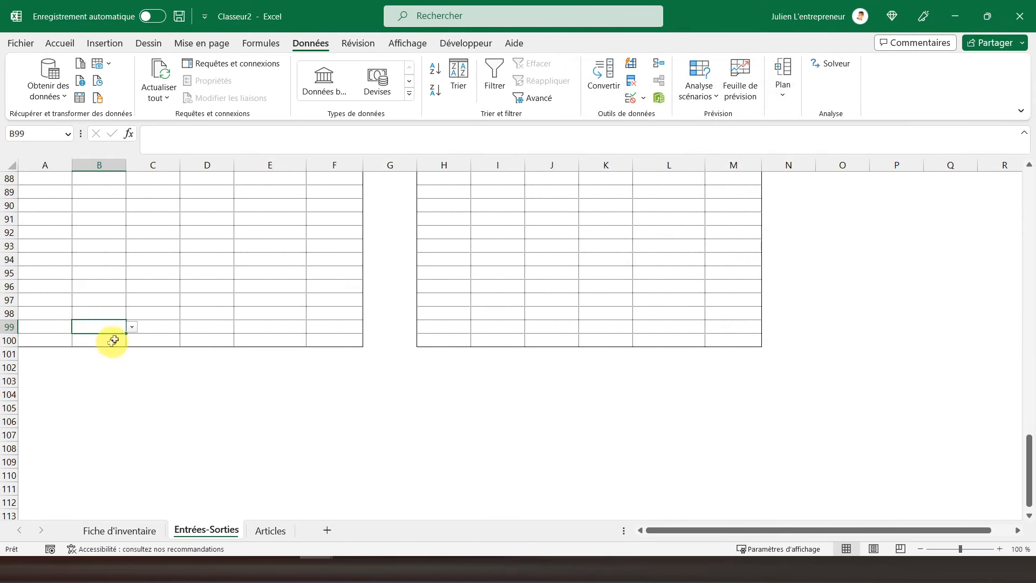
click(132, 327)
scroll(118, 273, up, 13)
scroll(119, 274, up, 16)
click(67, 188)
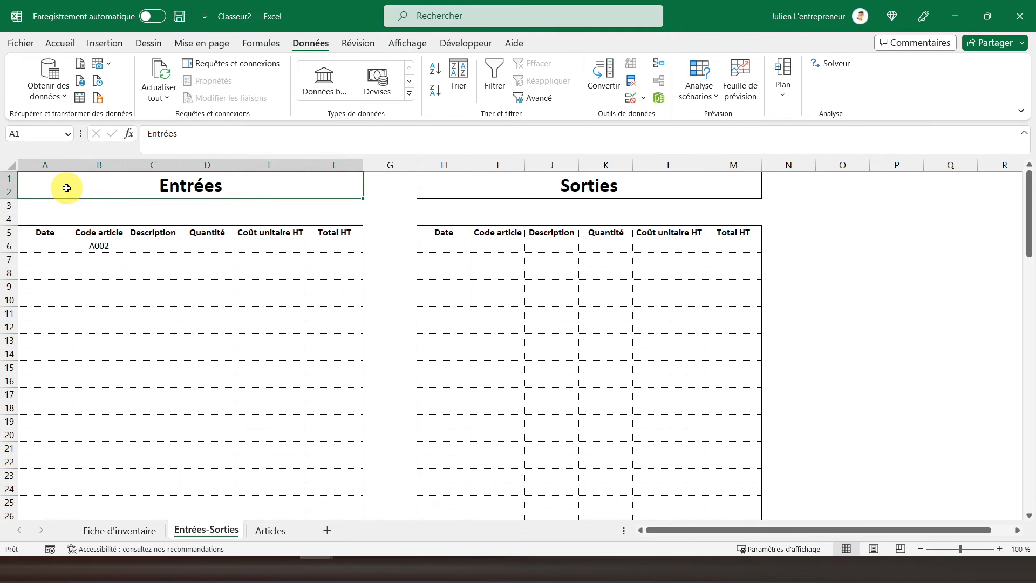
Step: Review the layouts of the "Fiche d'inventaire", "Entrées-Sorties" and "Articles" sheets, finishing on "Fiche d'inventaire"
click(123, 530)
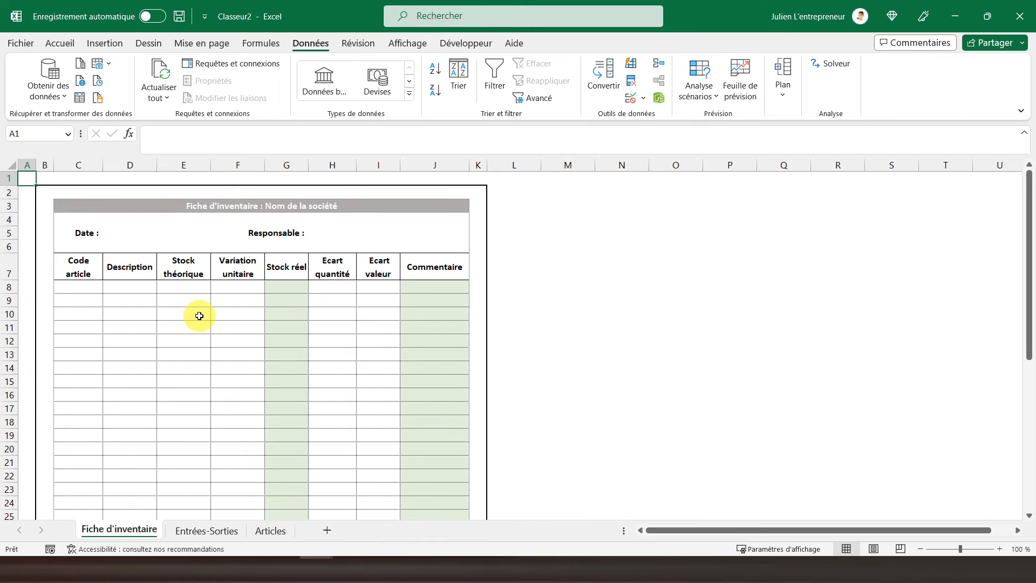
click(212, 531)
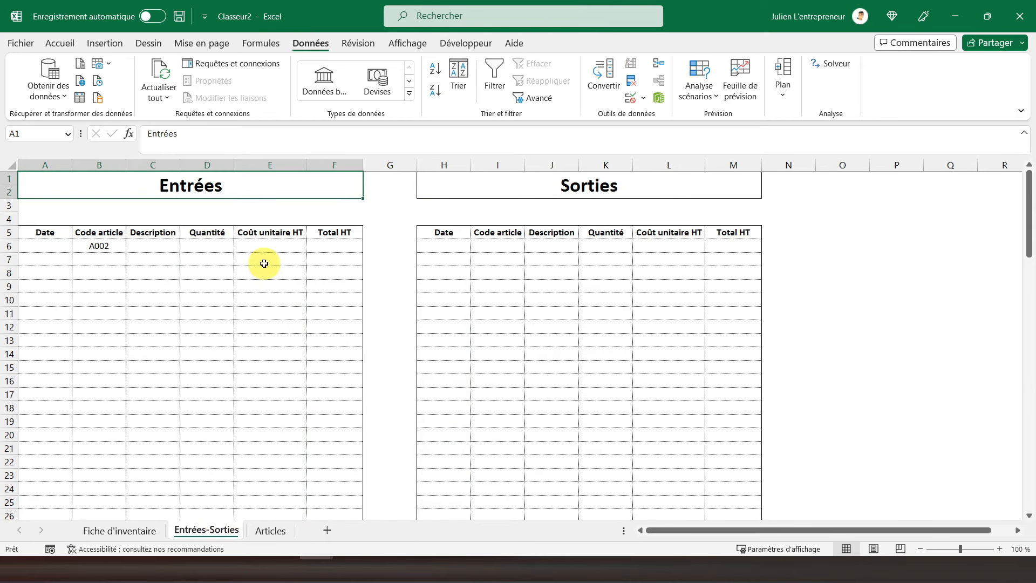
click(270, 531)
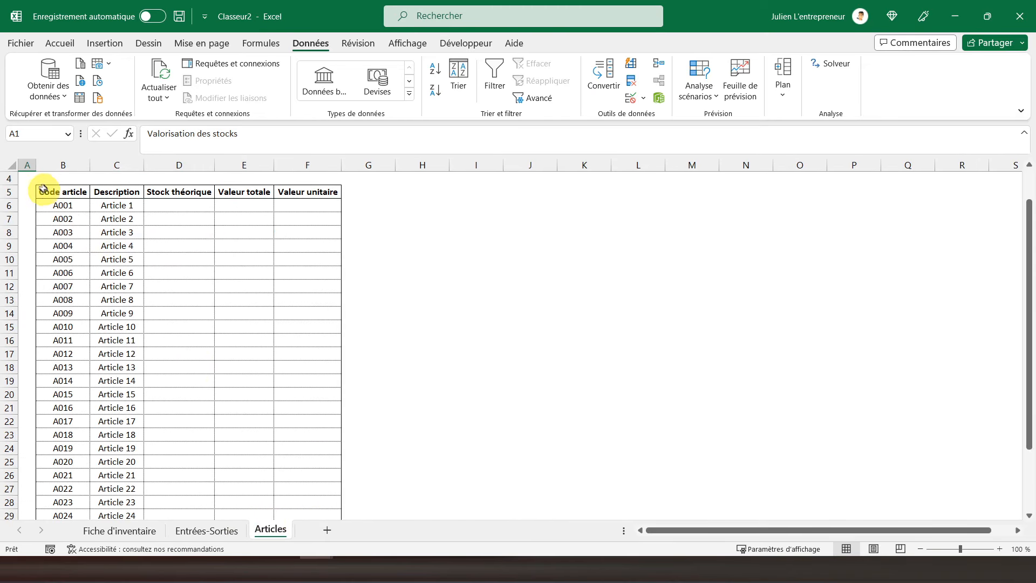
scroll(27, 180, up, 1)
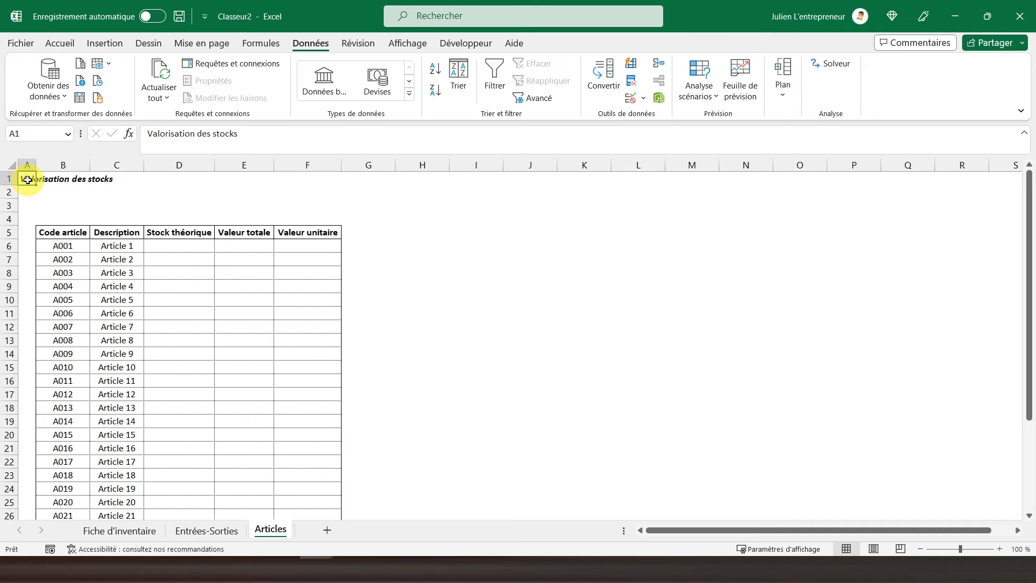
click(216, 531)
click(132, 534)
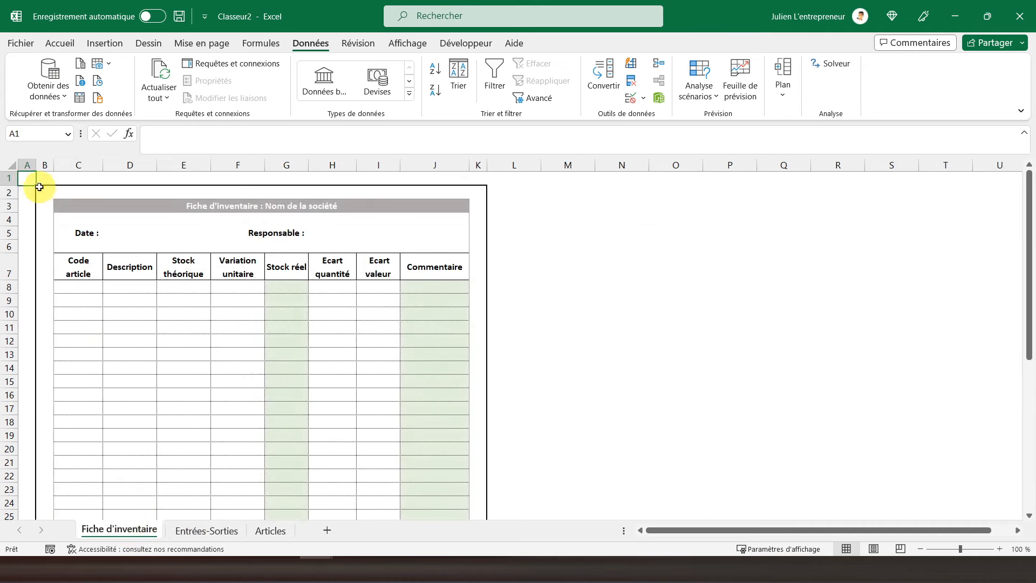